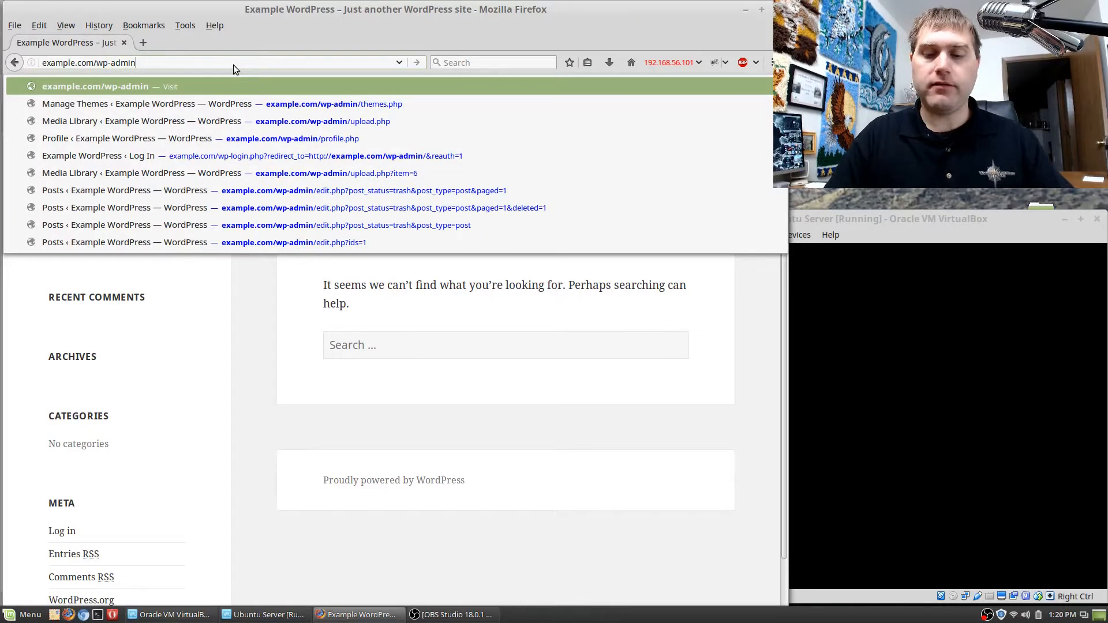
Open the login page at example.com/wp-admin and enter exampleadmin as the username.
key("Return")
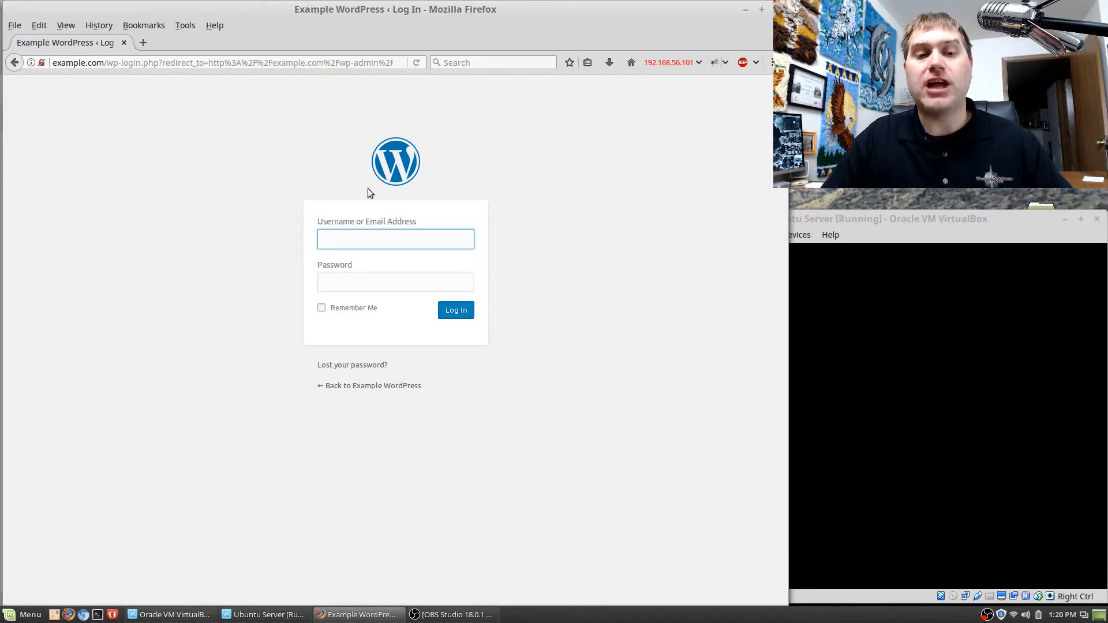
left_click(411, 243)
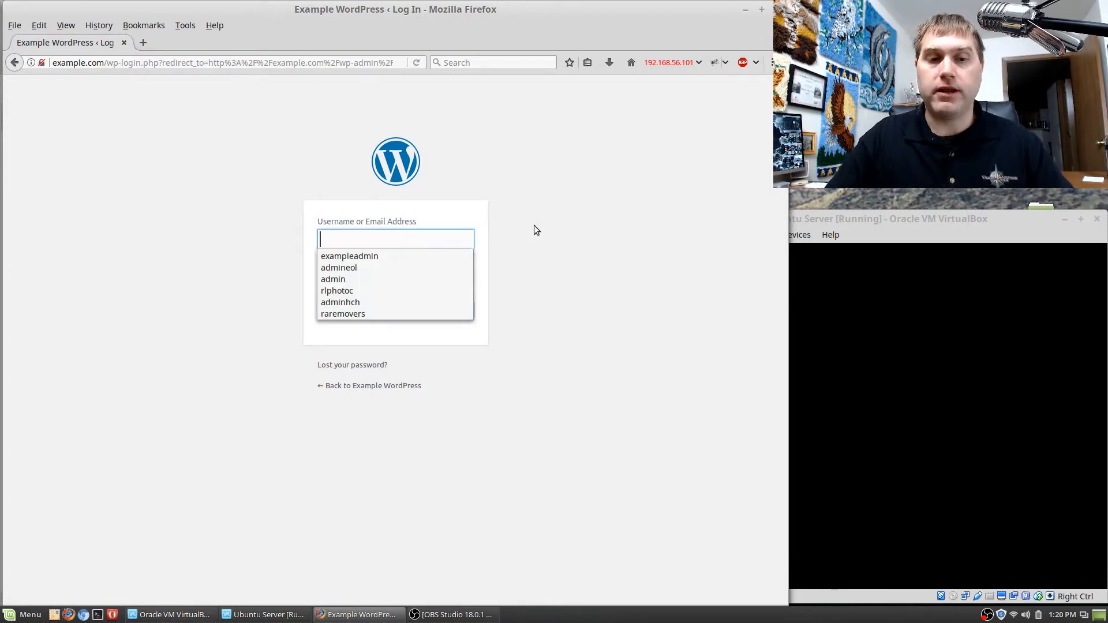
left_click(542, 222)
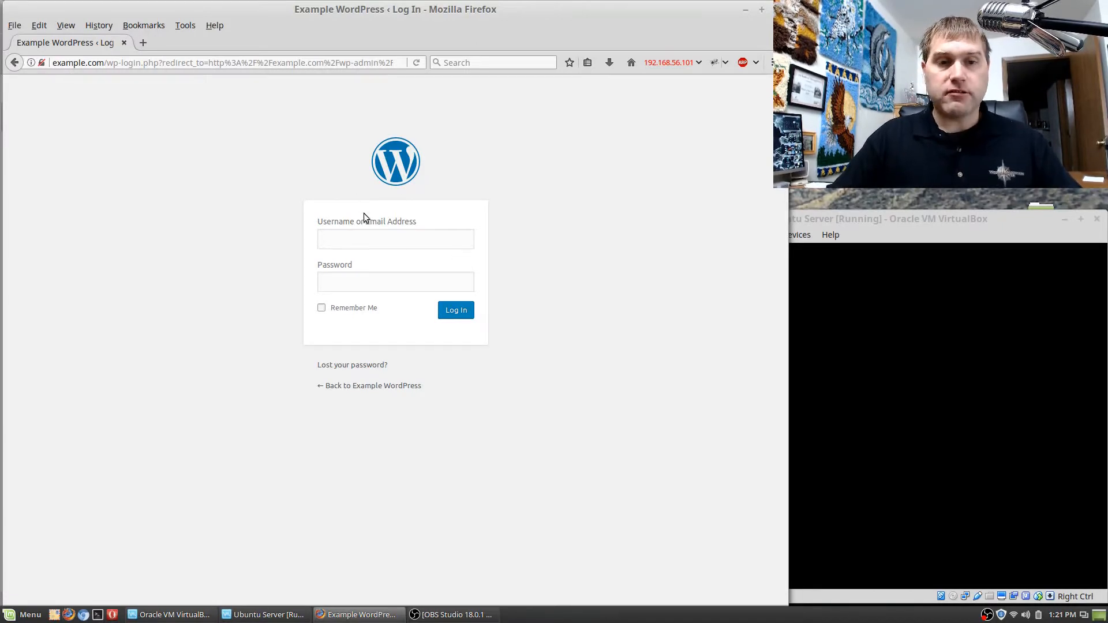
left_click(372, 235)
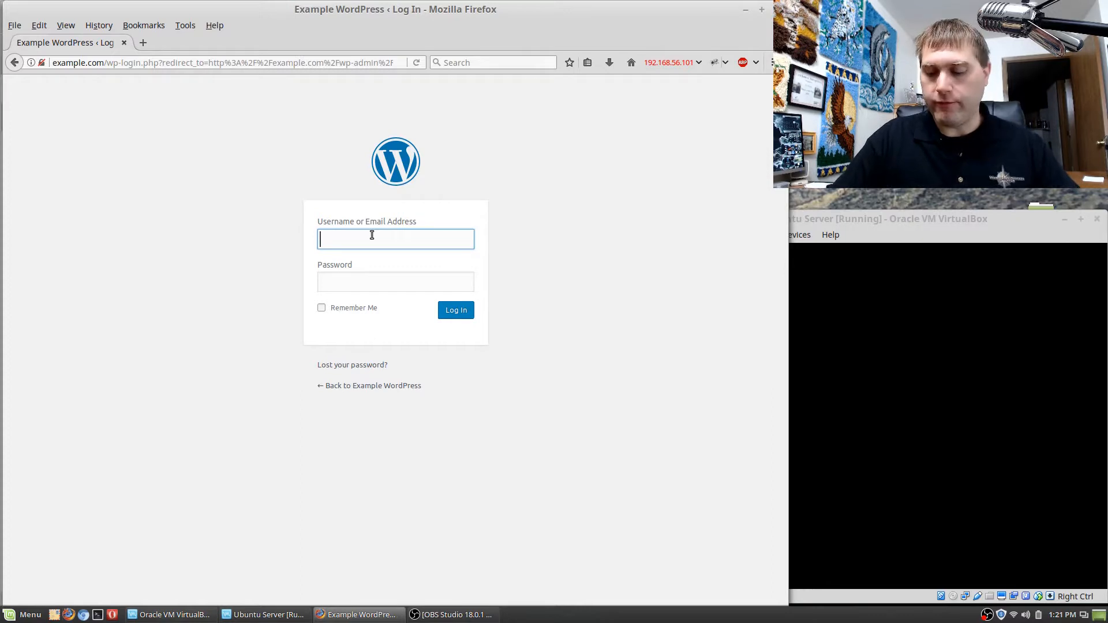
type("examp")
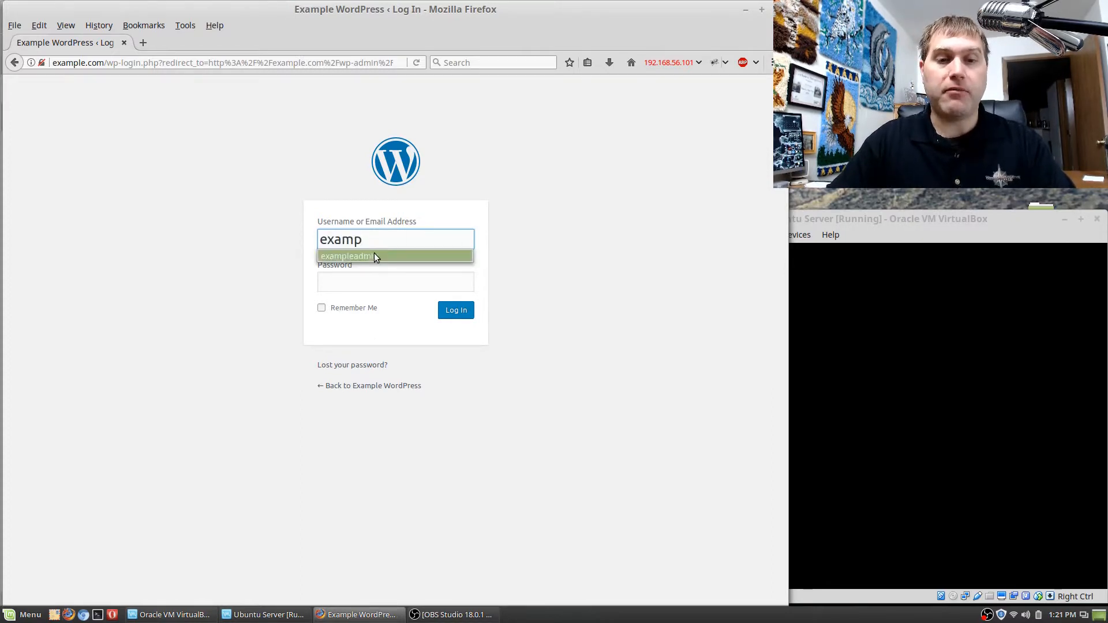
left_click(374, 256)
Enter the account password and log in to the WordPress admin area.
left_click(393, 284)
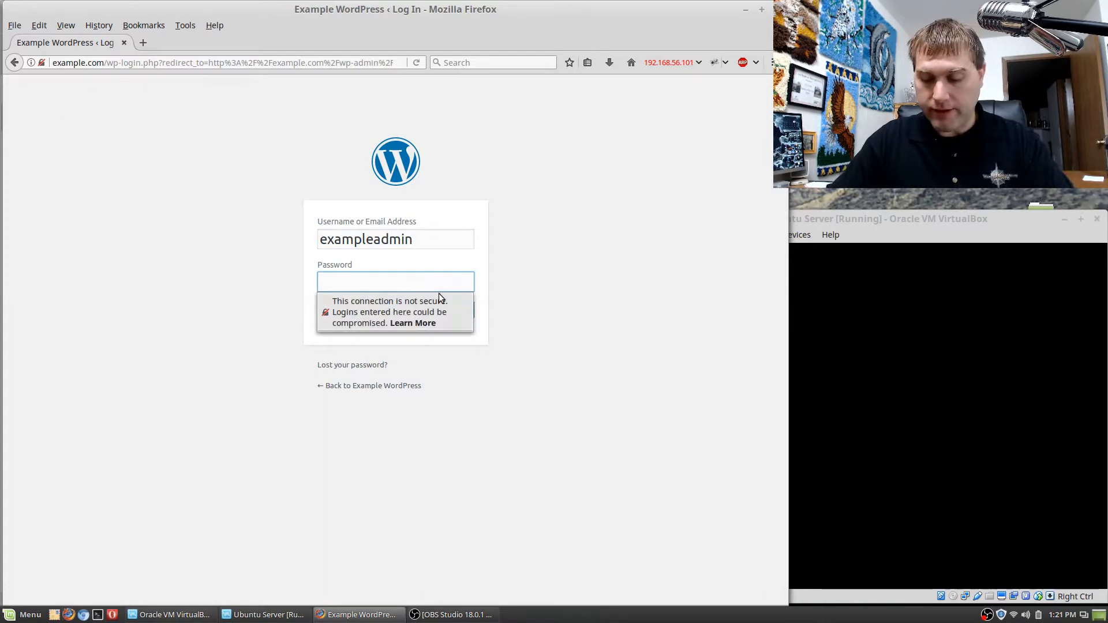
type("••")
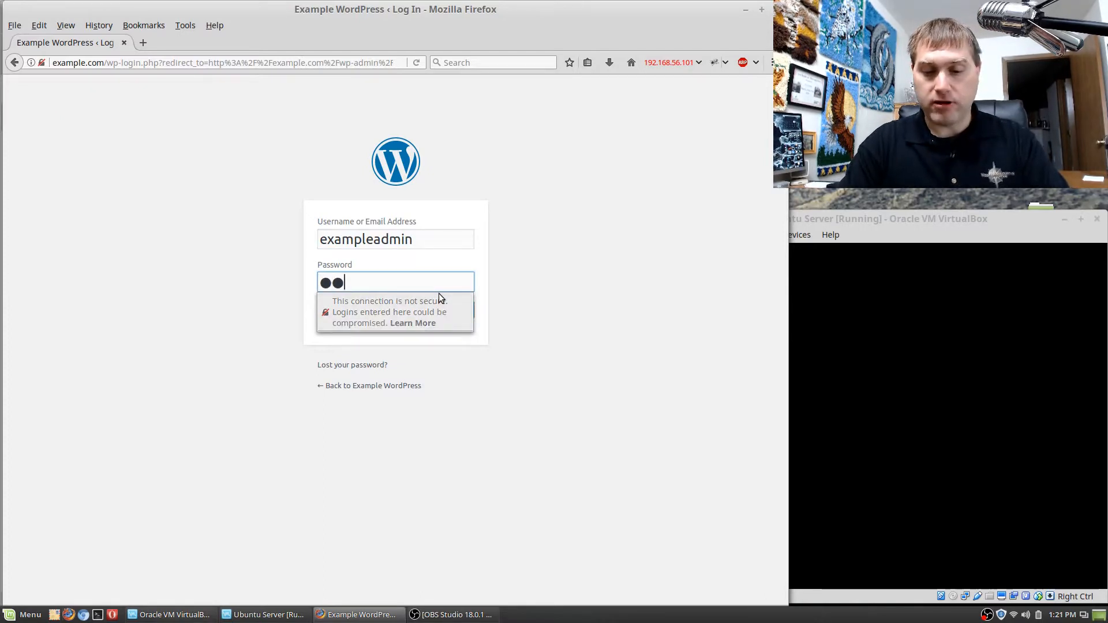
type("•••")
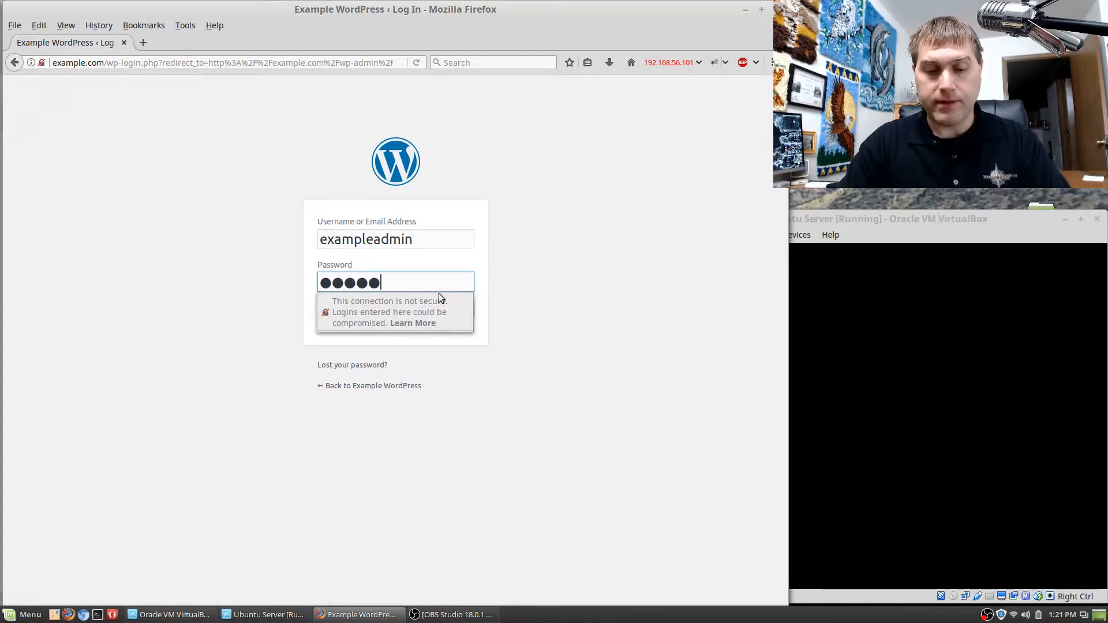
type("••••••")
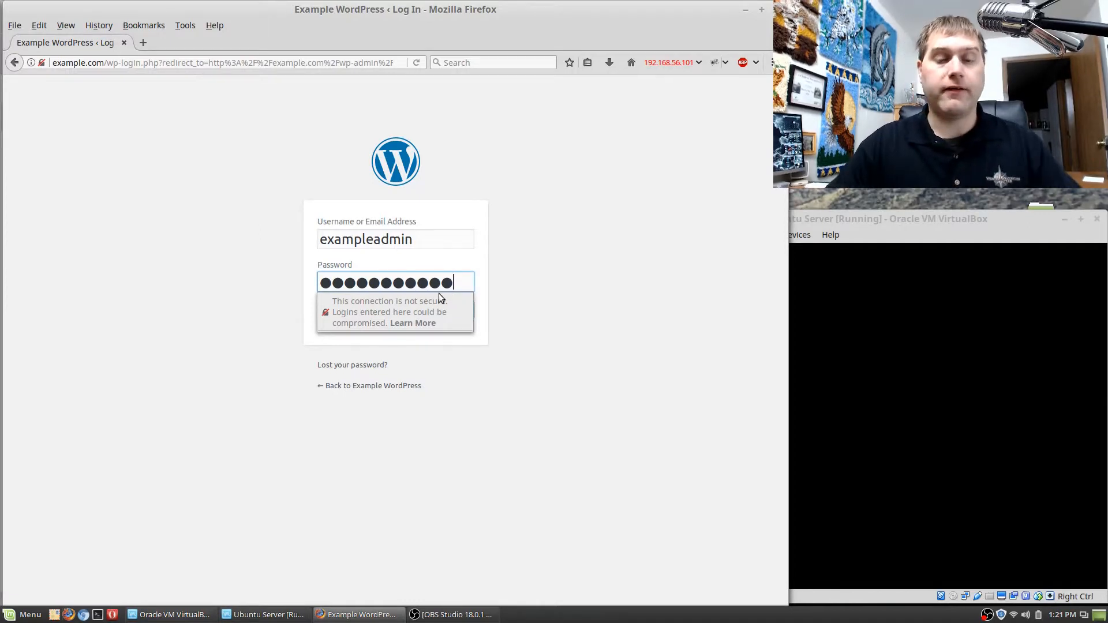
left_click(583, 331)
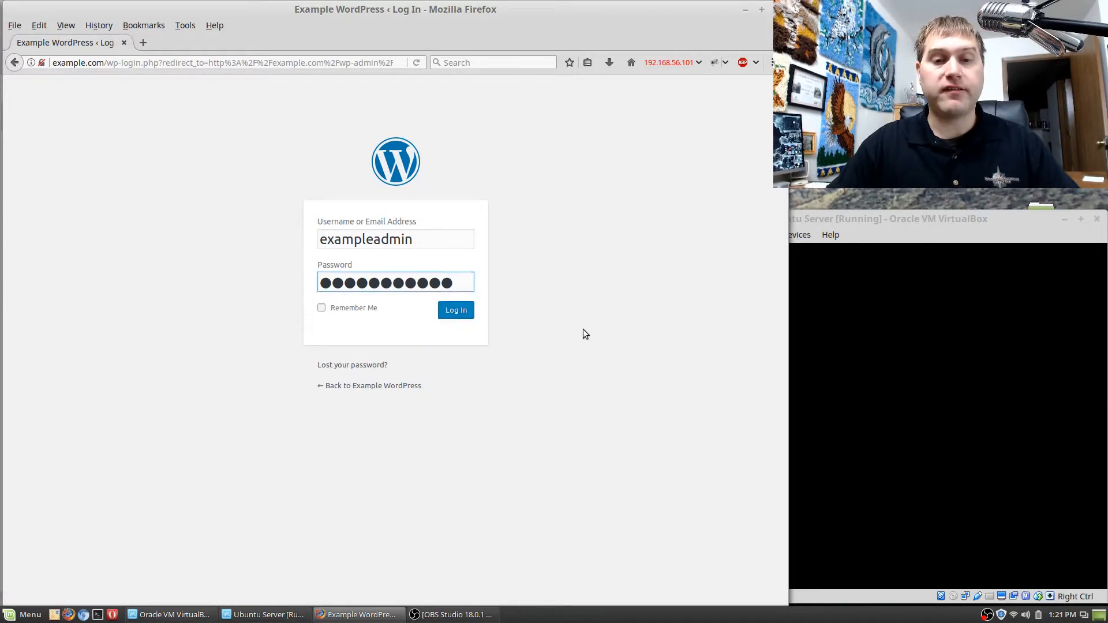
left_click(457, 311)
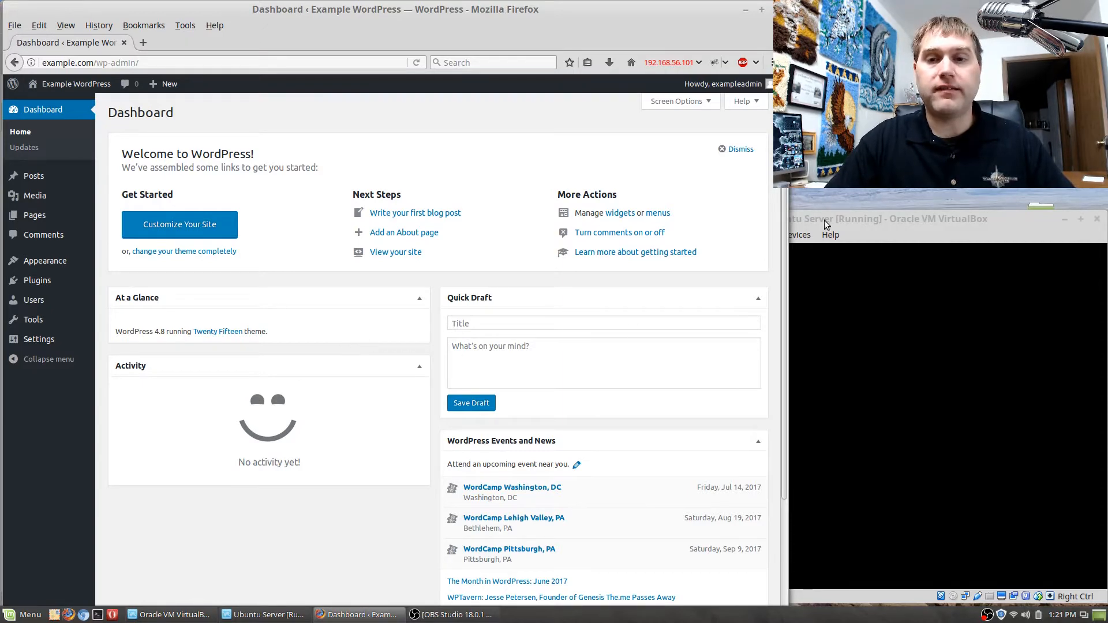
View the dashboard's Help information and its Screen Options, closing each one after viewing.
left_click(758, 106)
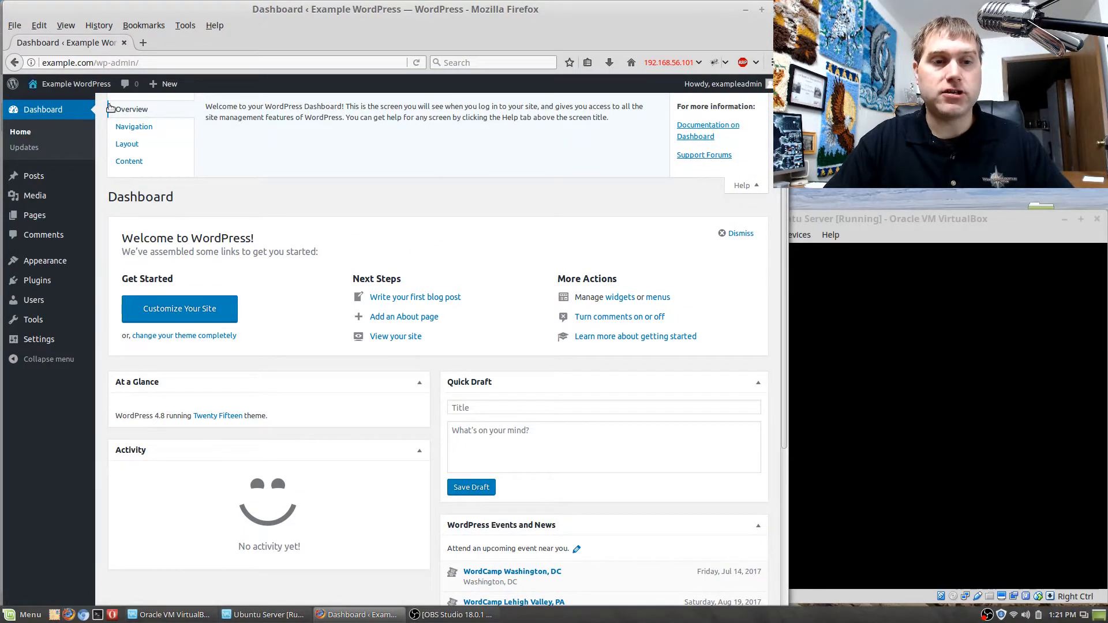
left_click(747, 186)
left_click(704, 102)
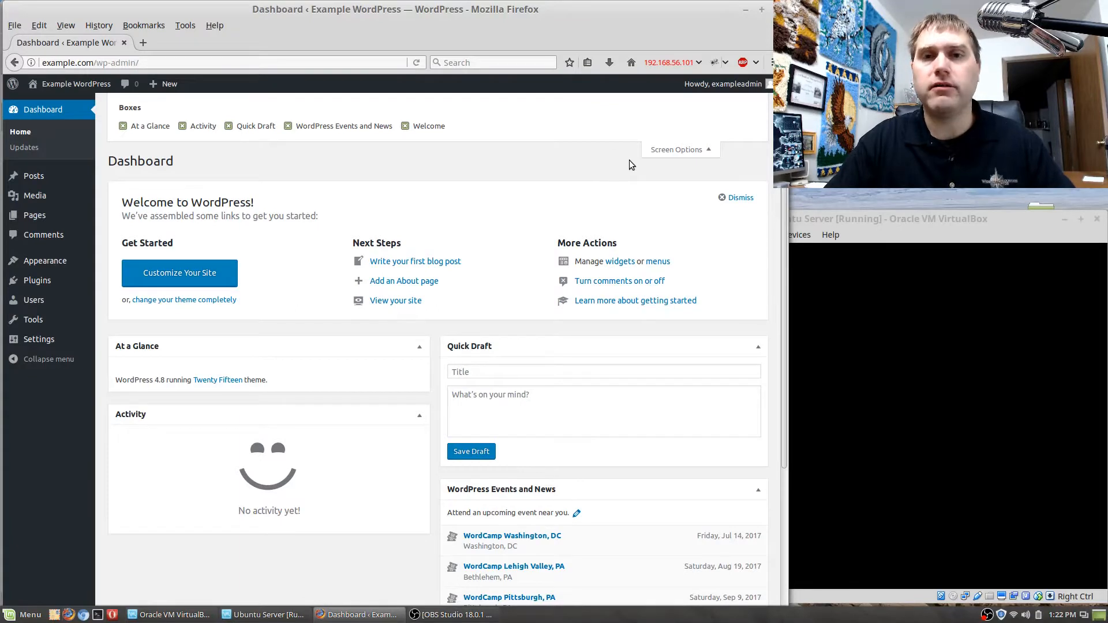
left_click(676, 152)
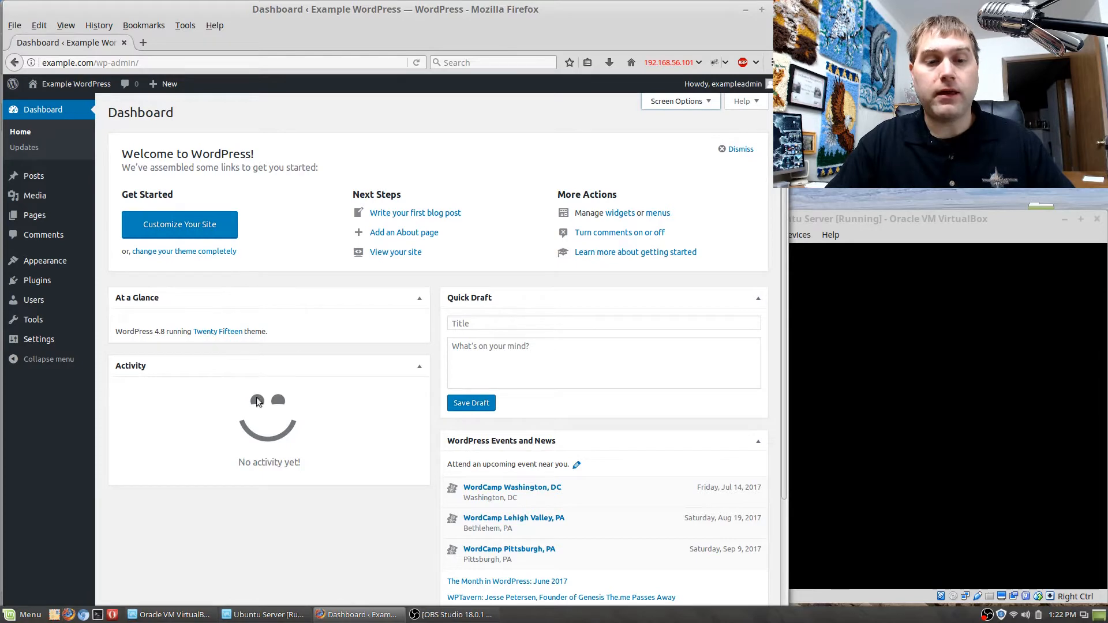
Move the WordPress Events and News box below Activity in collapsed form, and dismiss the Welcome panel.
scroll(625, 381, "down", 3)
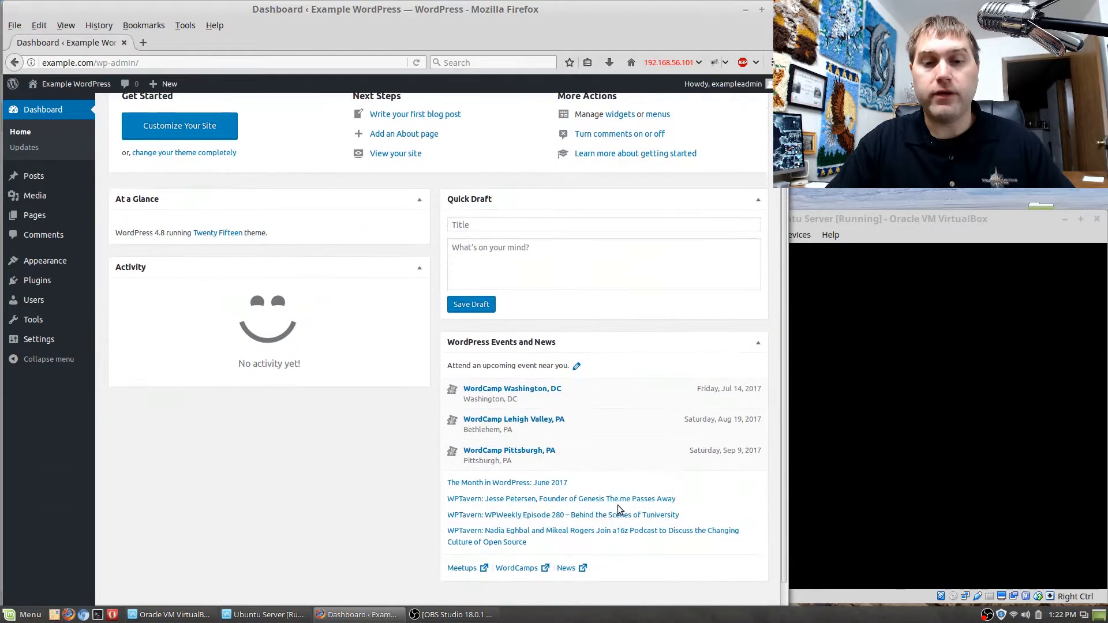
left_click(756, 343)
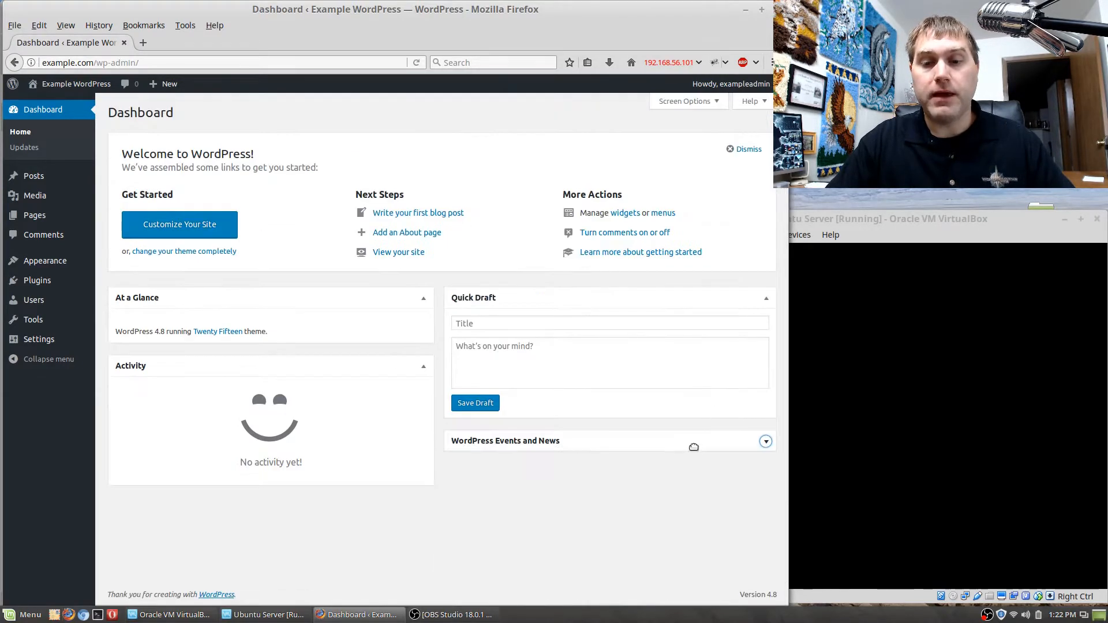
left_click_drag(543, 440, 597, 439)
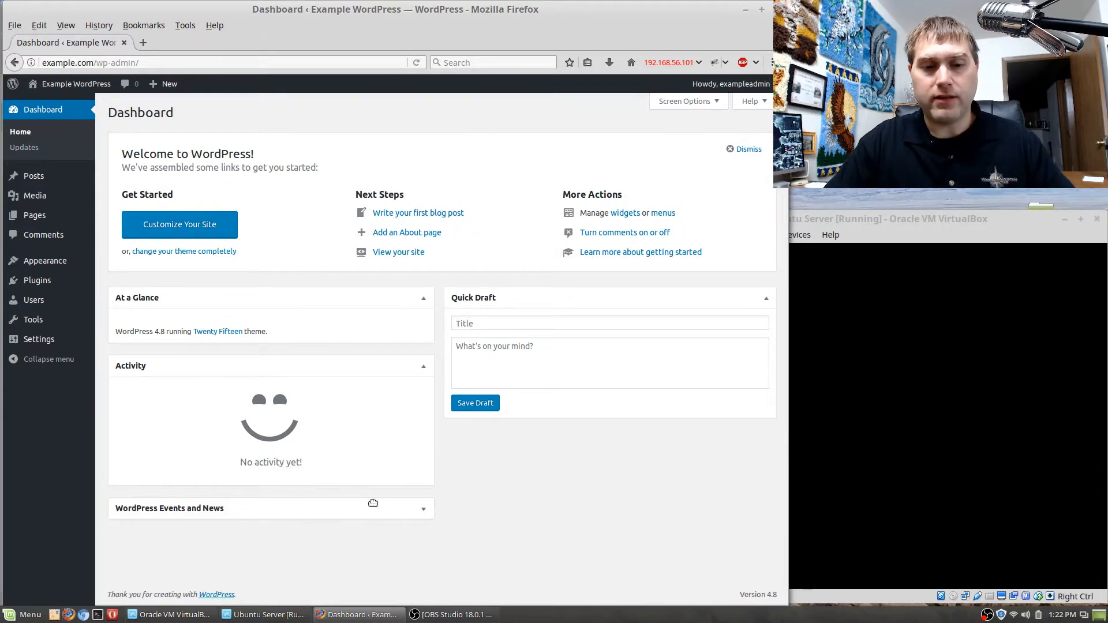
left_click(423, 510)
scroll(478, 541, "down", 5)
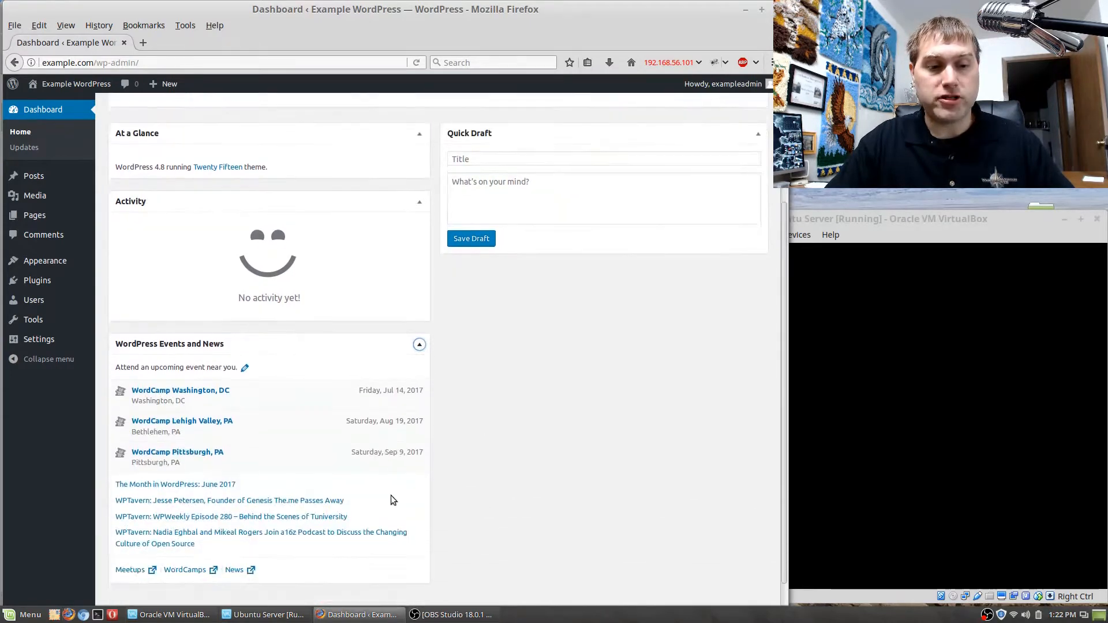
left_click(419, 345)
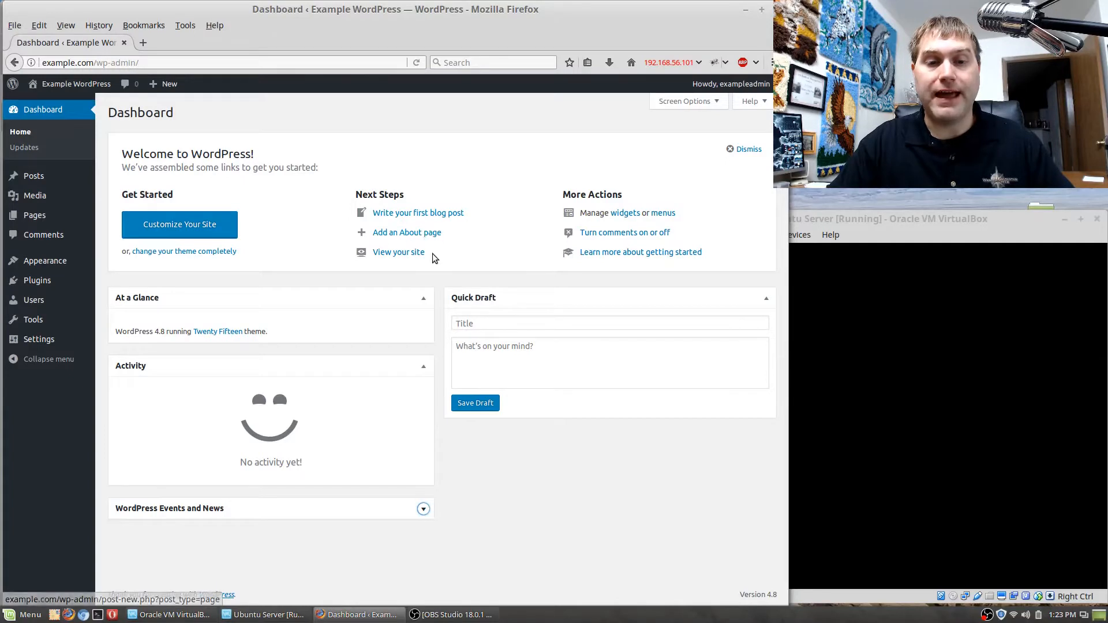
left_click(747, 149)
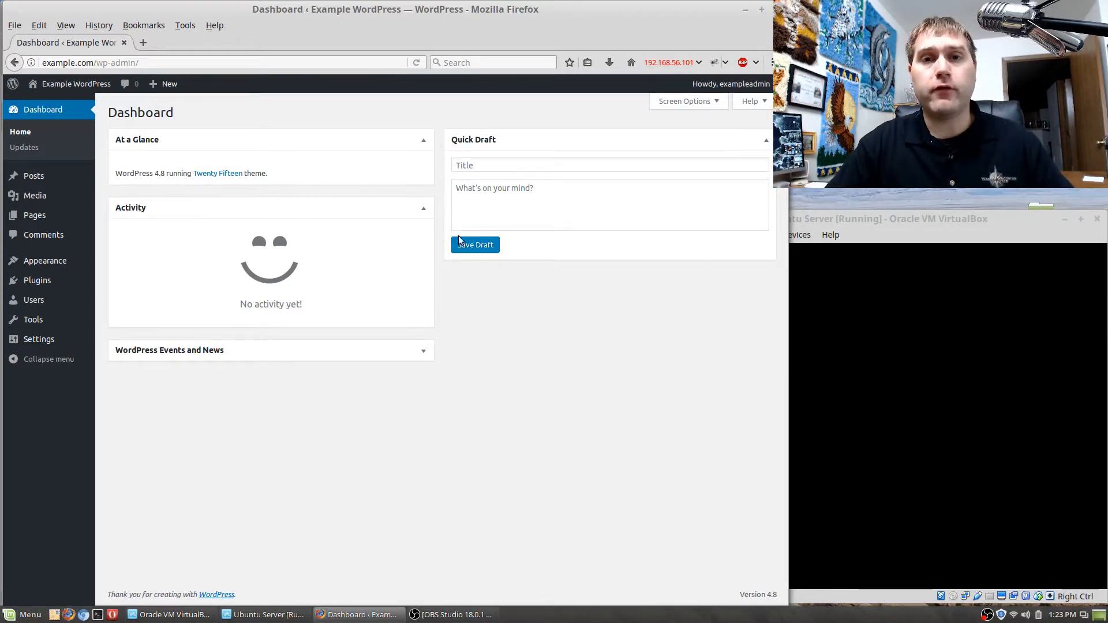
Open the public Example WordPress site in a new browser tab and switch to it.
mouse_move(46, 85)
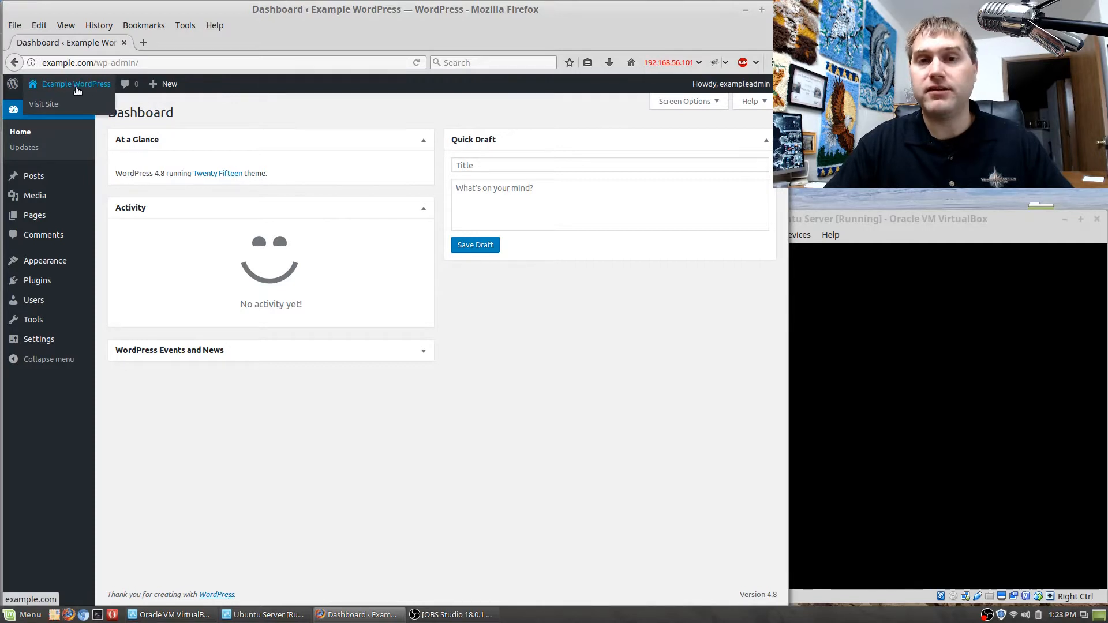
right_click(50, 106)
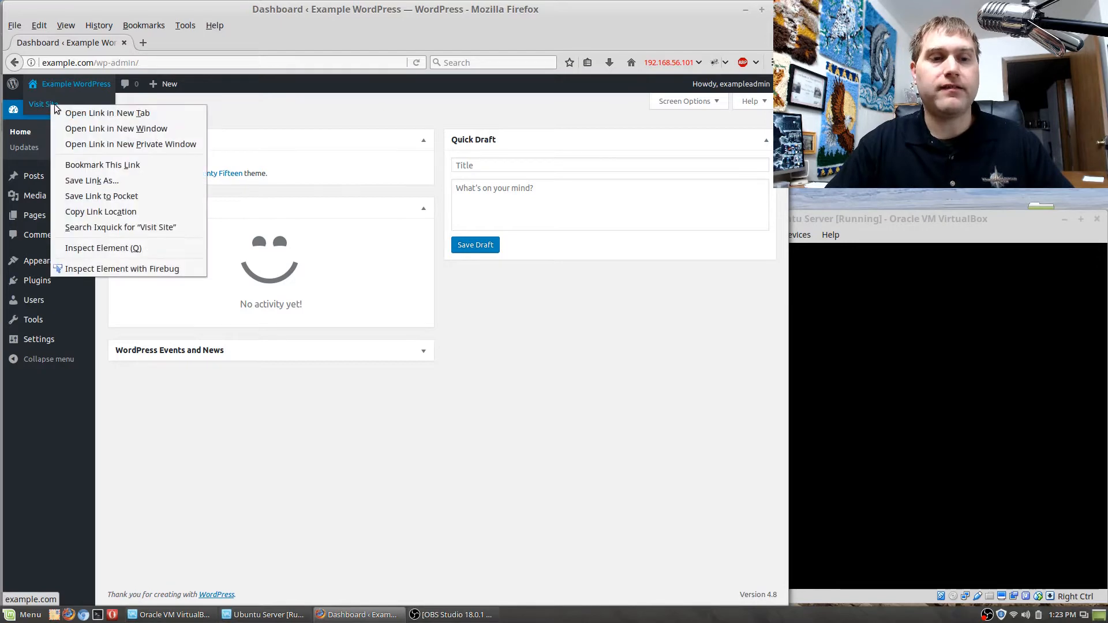
left_click(81, 113)
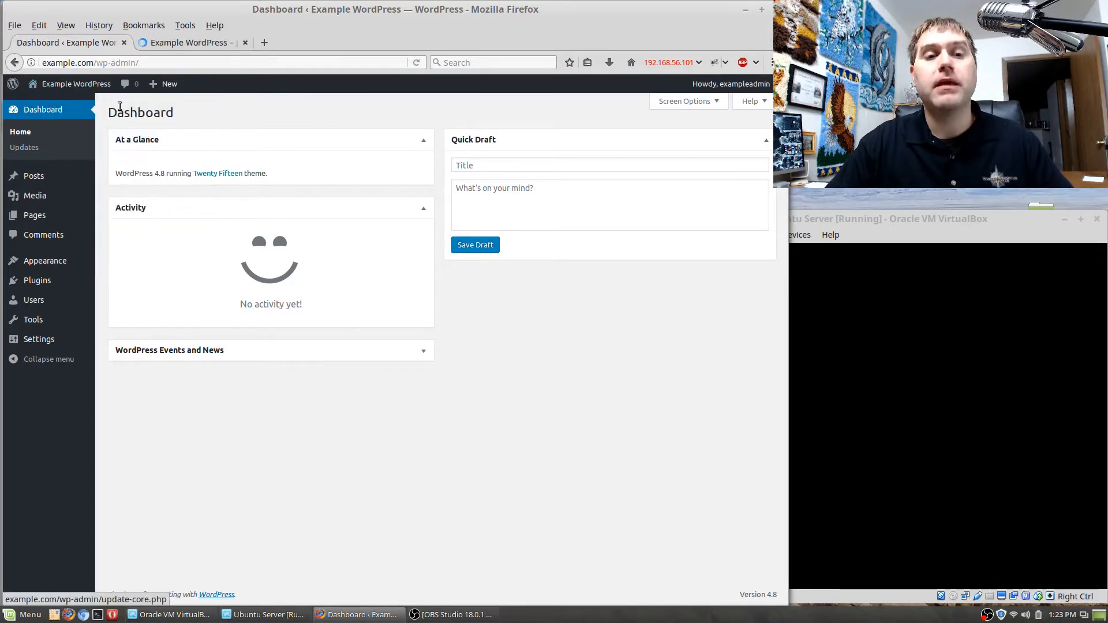
left_click(194, 44)
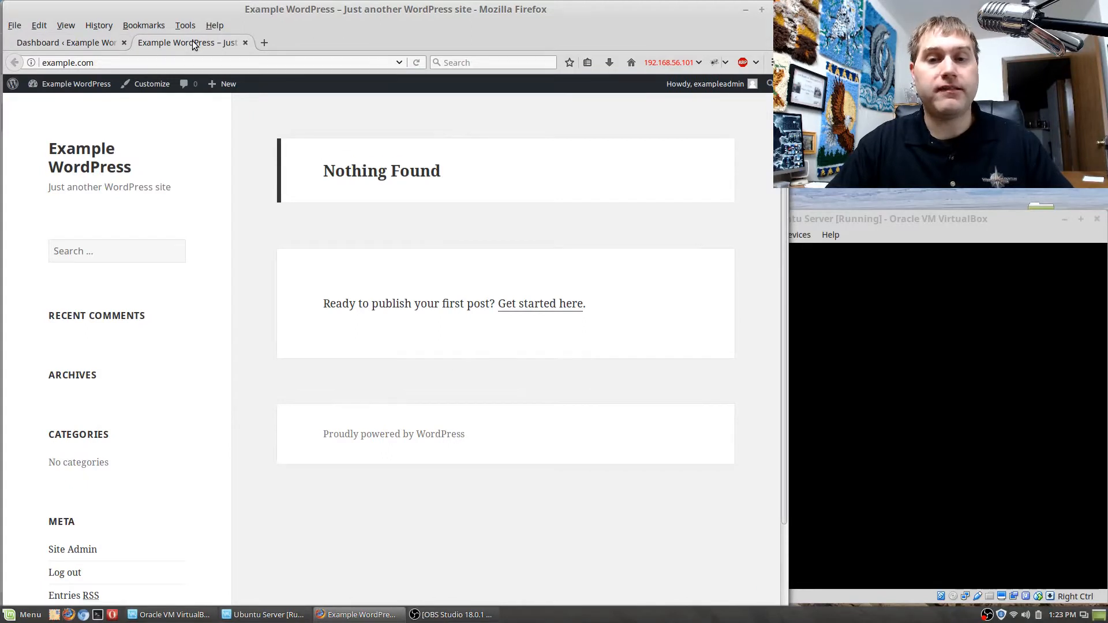
Compare the dashboard with the public site, and examine the site toolbar's options for new content and the account.
left_click(97, 41)
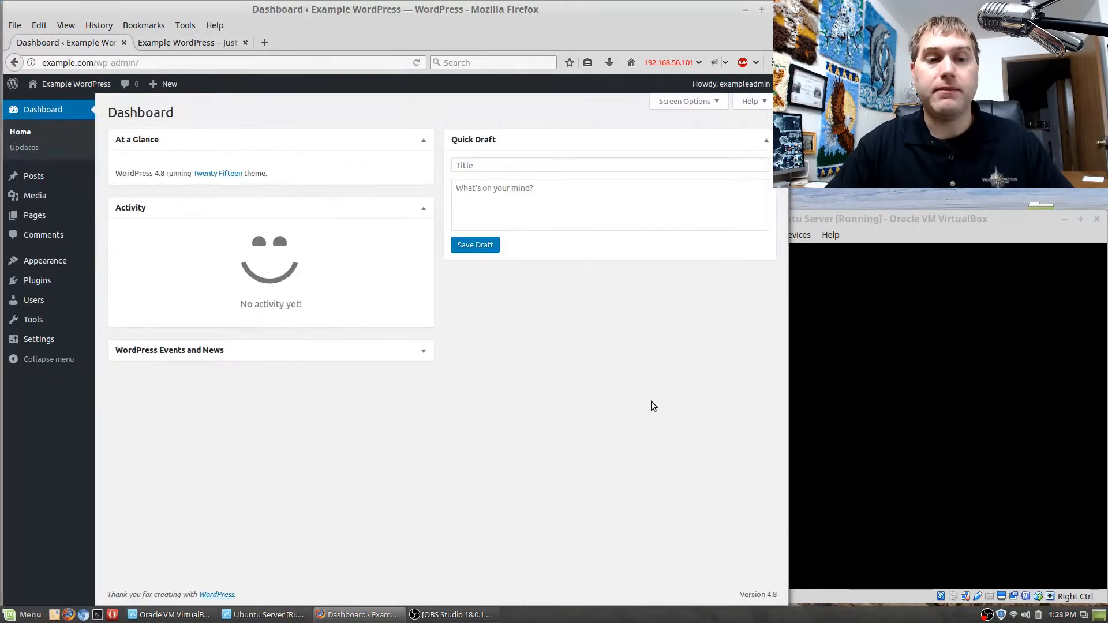
left_click(176, 45)
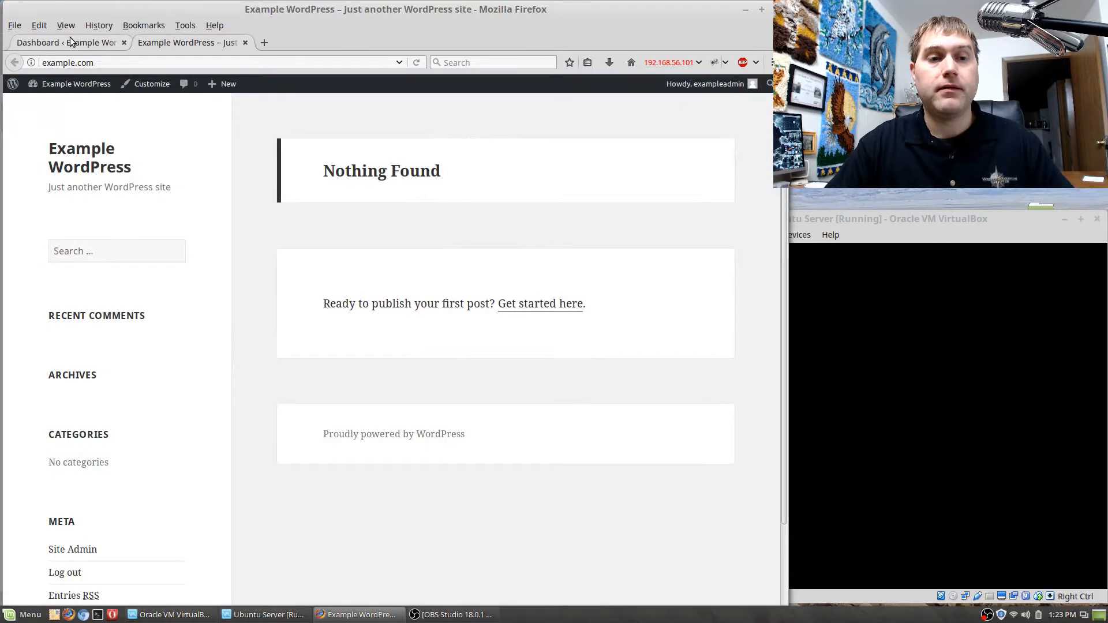
left_click(71, 39)
left_click(180, 43)
left_click(89, 44)
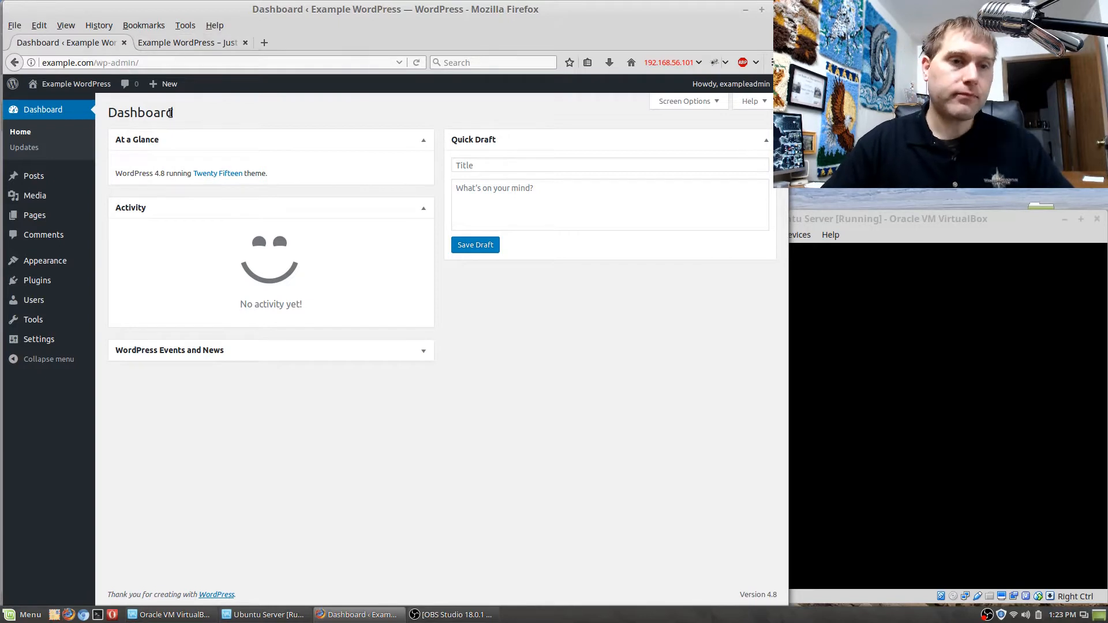
left_click(178, 43)
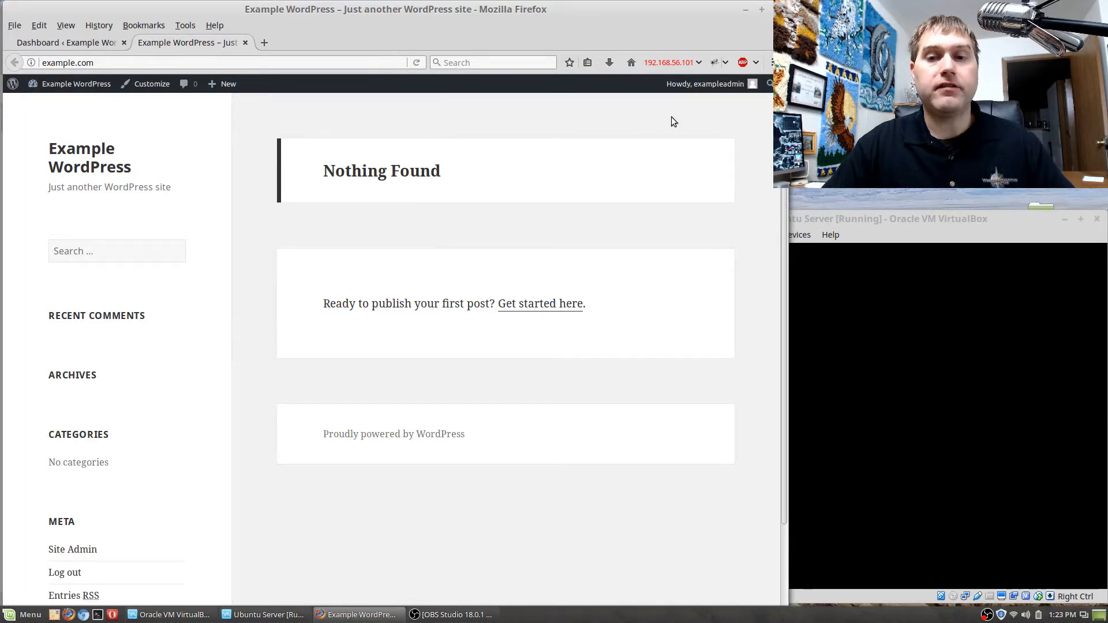
mouse_move(228, 87)
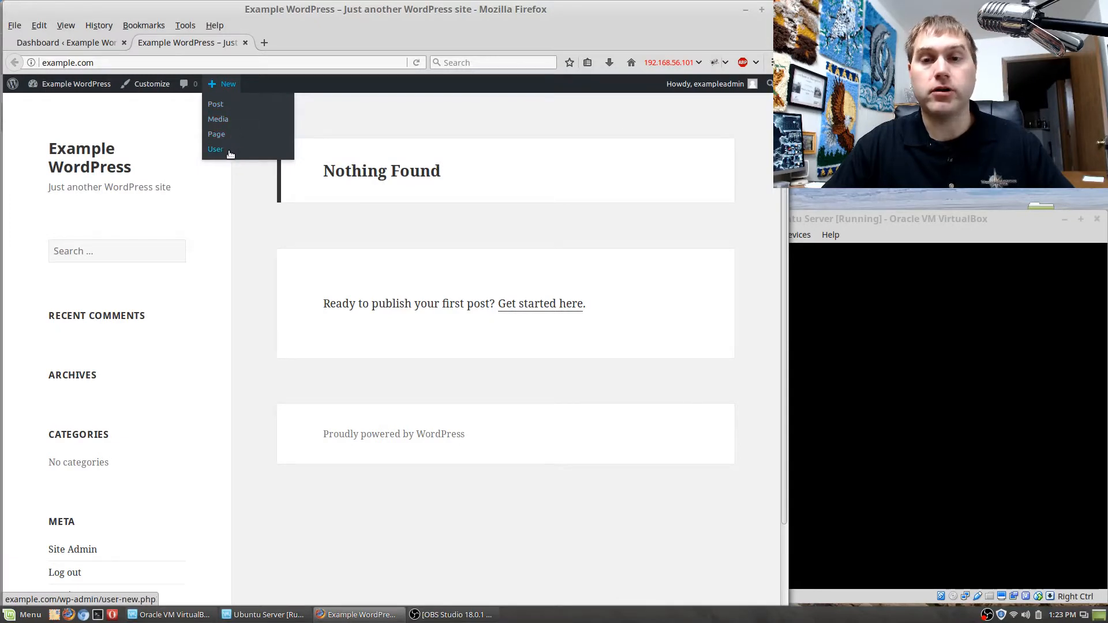
mouse_move(707, 88)
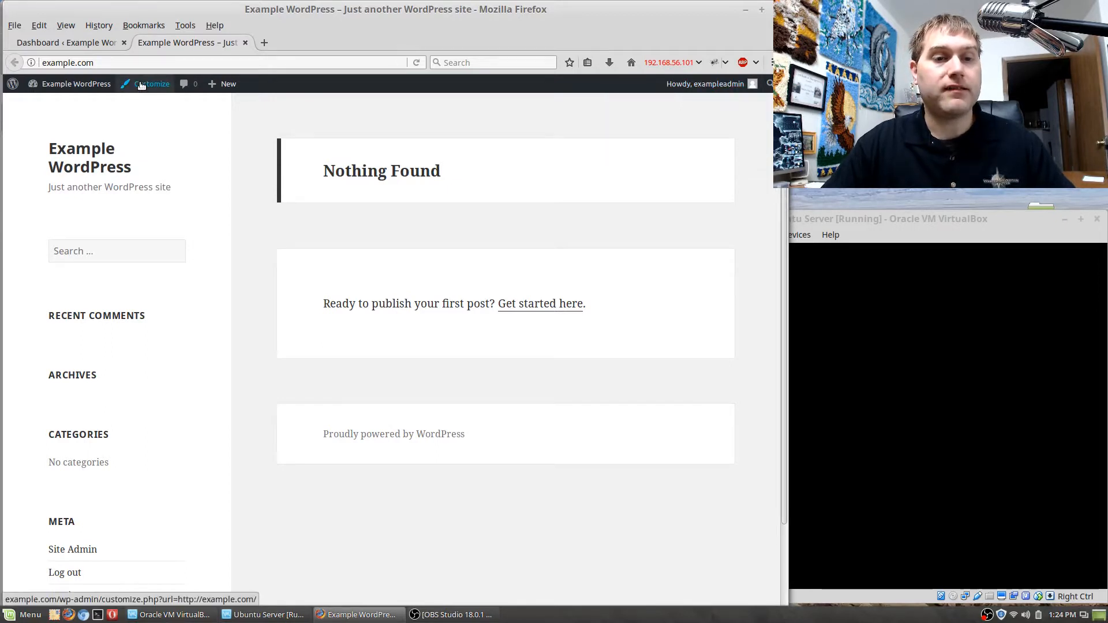
Look at the theme Customizer for the public site, close it, and return to the dashboard.
left_click(141, 85)
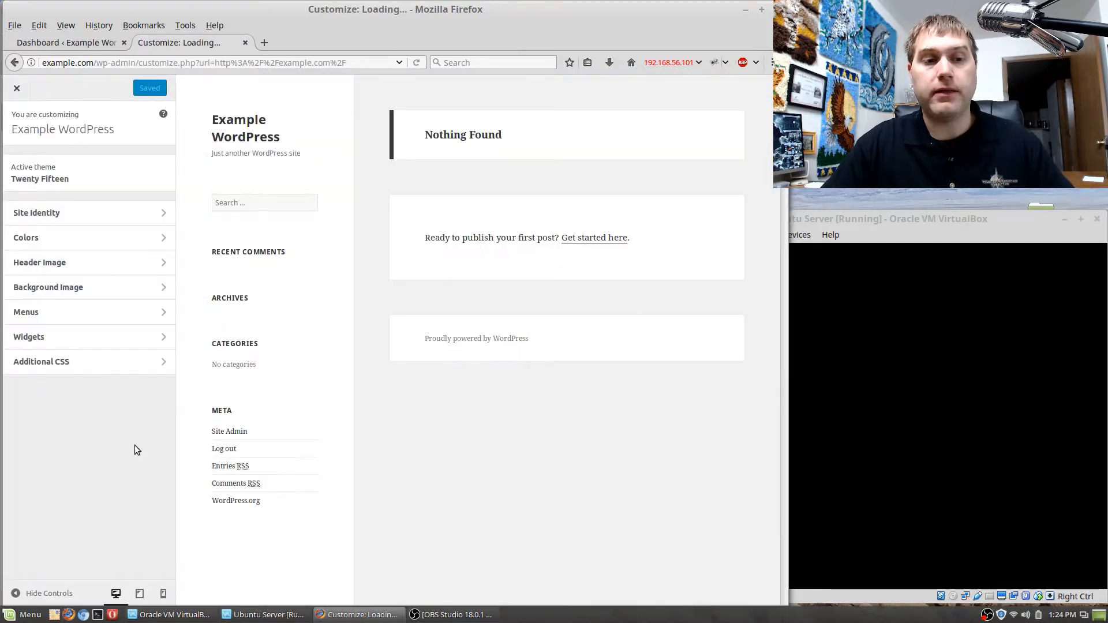
left_click(16, 87)
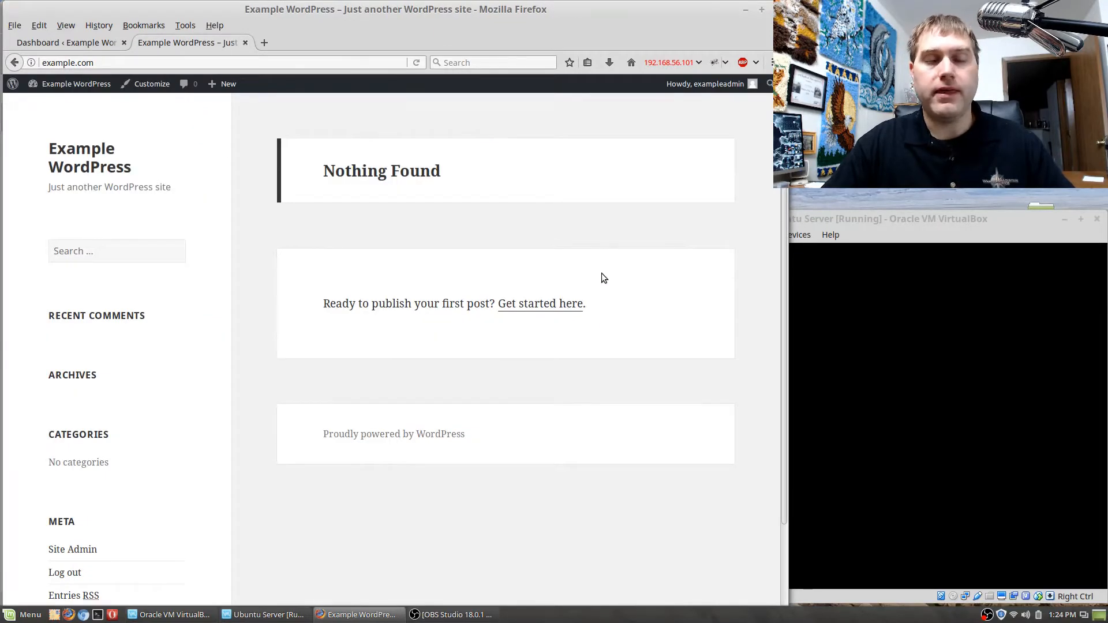
mouse_move(104, 87)
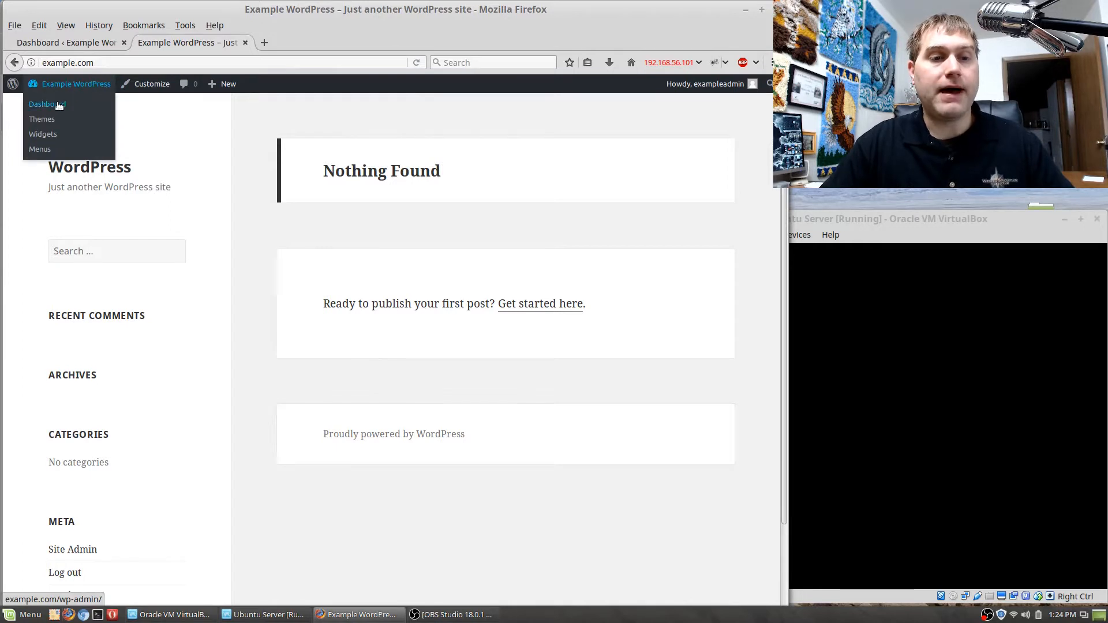
left_click(54, 43)
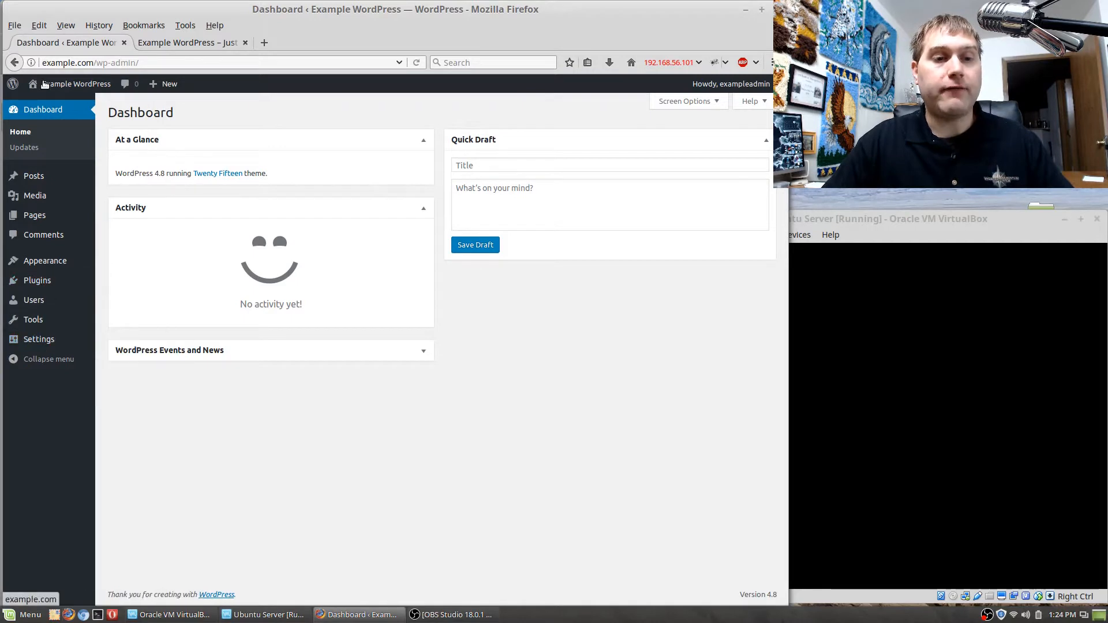
mouse_move(68, 276)
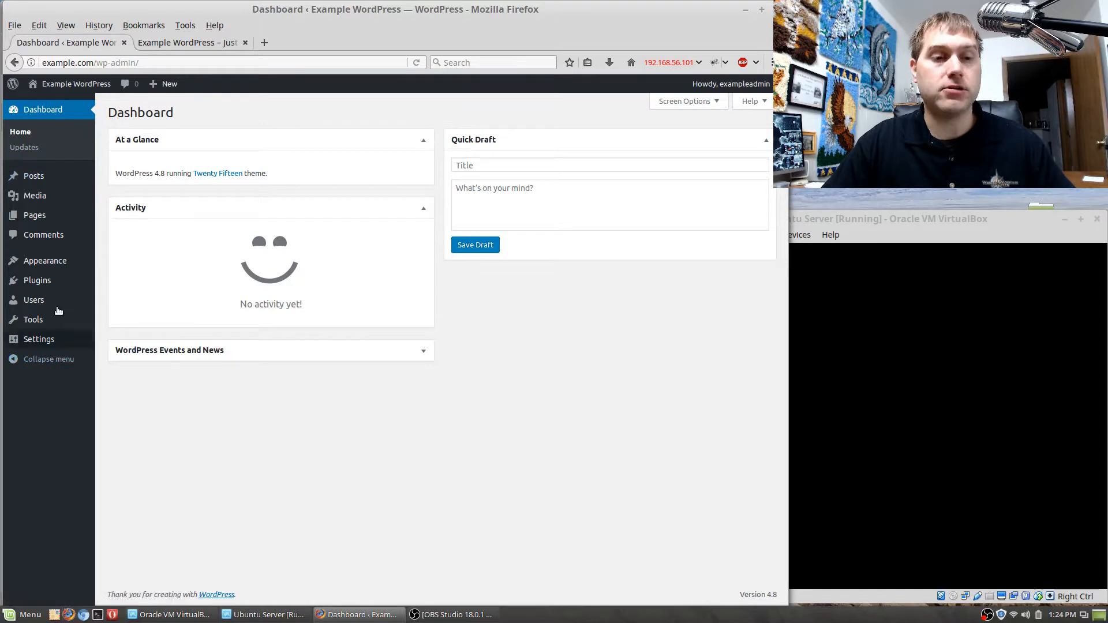
Examine the dashboard's management options for posts, media, pages and comments.
mouse_move(45, 180)
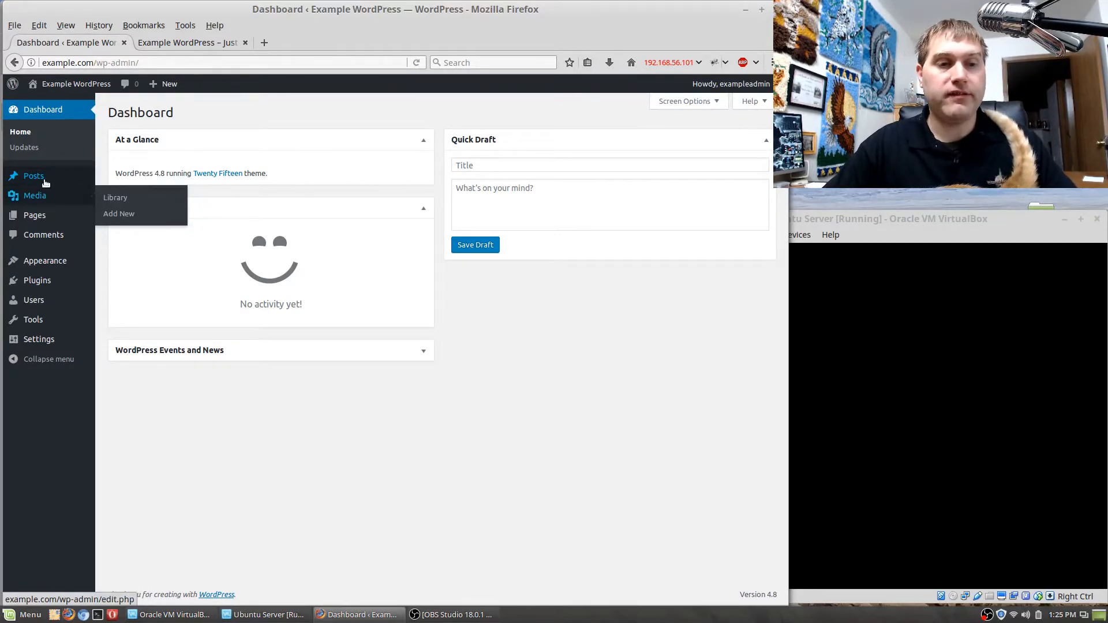
mouse_move(108, 186)
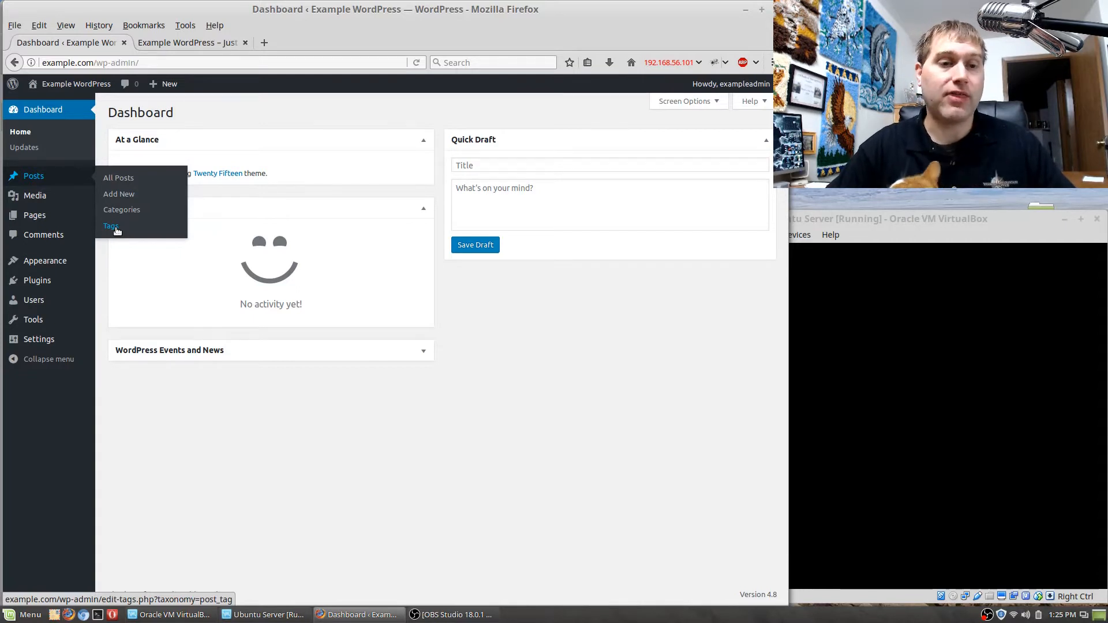
mouse_move(34, 197)
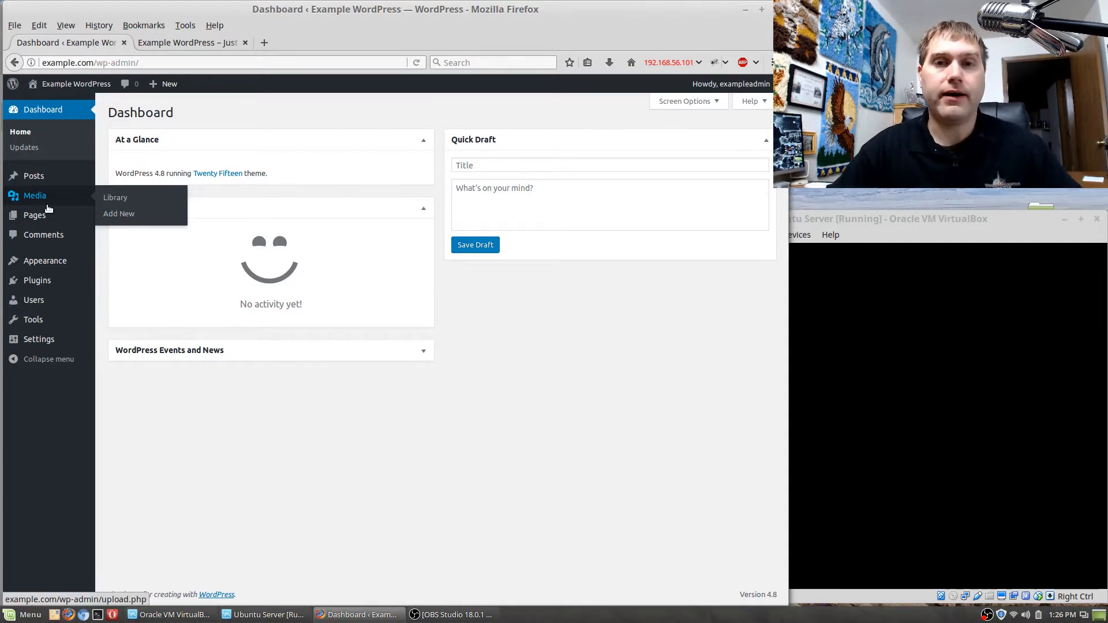
mouse_move(47, 217)
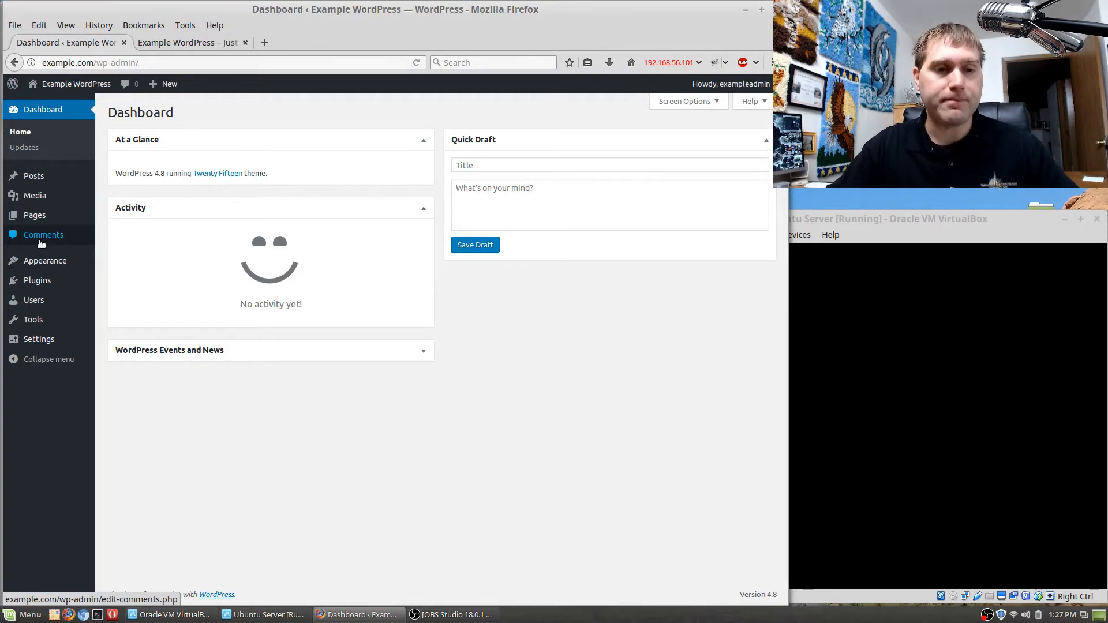
Open the theme's Widgets page and compare the Widget Area entries with the public site's sidebar, including its Meta section.
mouse_move(49, 265)
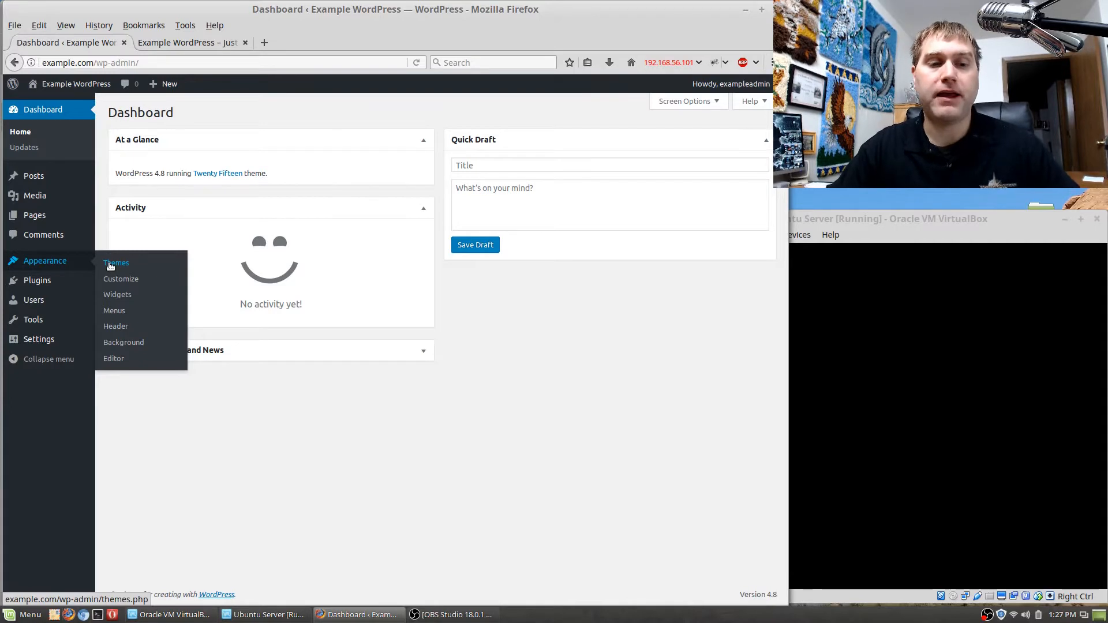
left_click(119, 296)
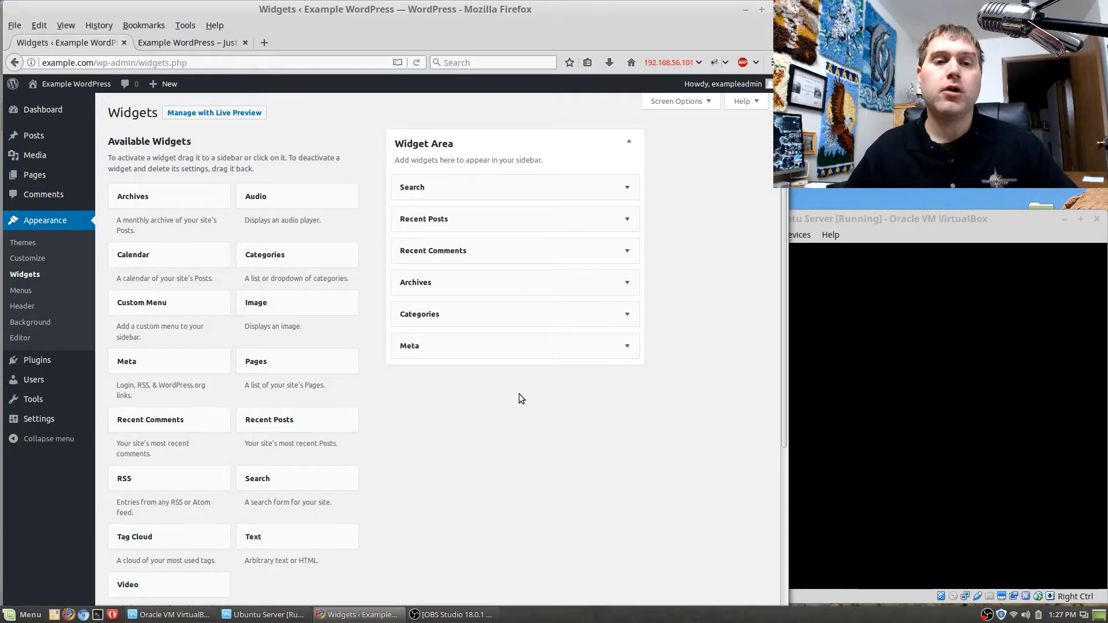
left_click(198, 42)
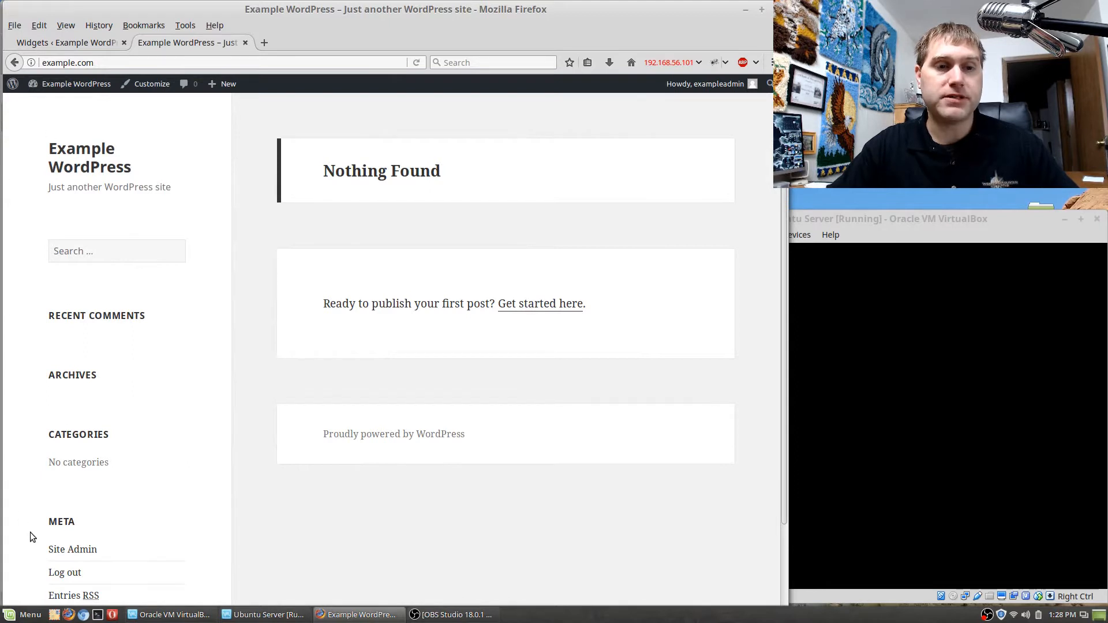
scroll(46, 513, "down", 3)
scroll(50, 513, "up", 2)
scroll(98, 444, "up", 1)
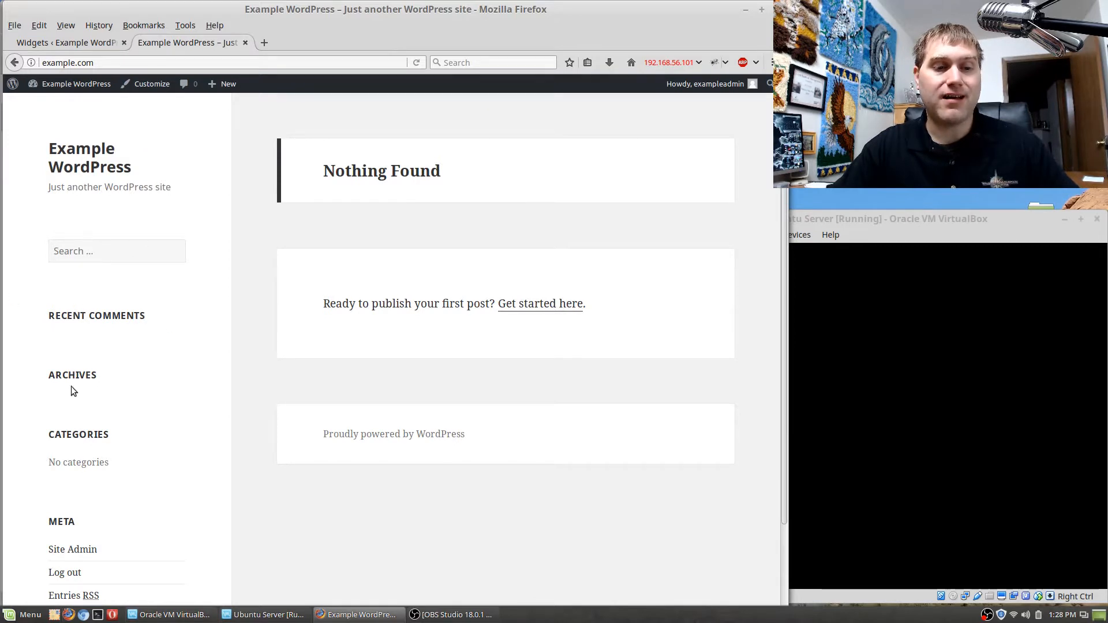
left_click(92, 41)
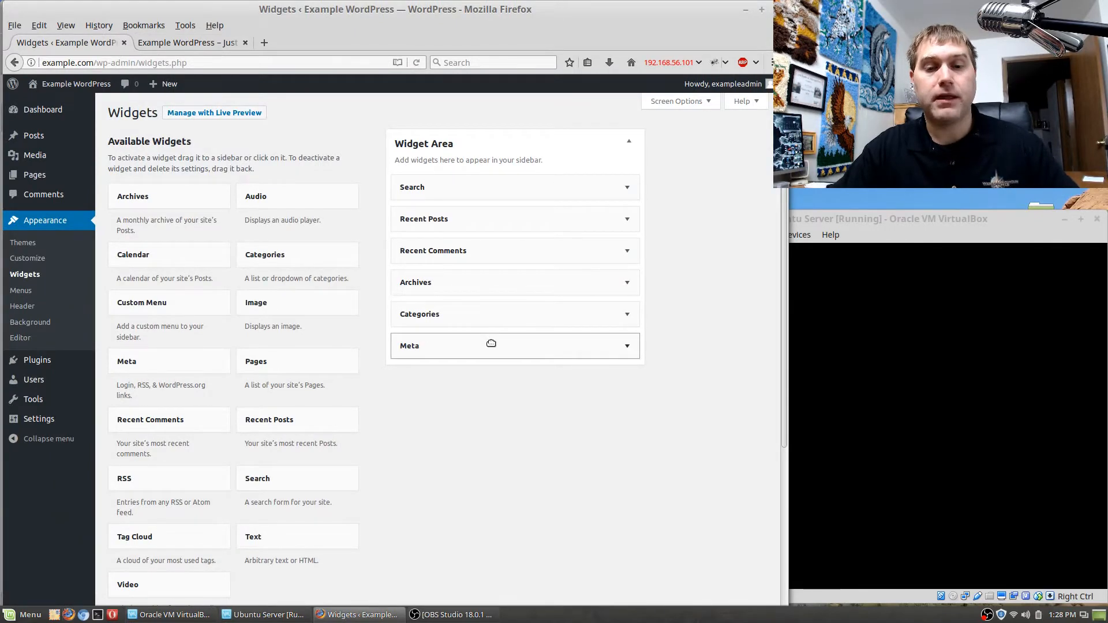
left_click(627, 346)
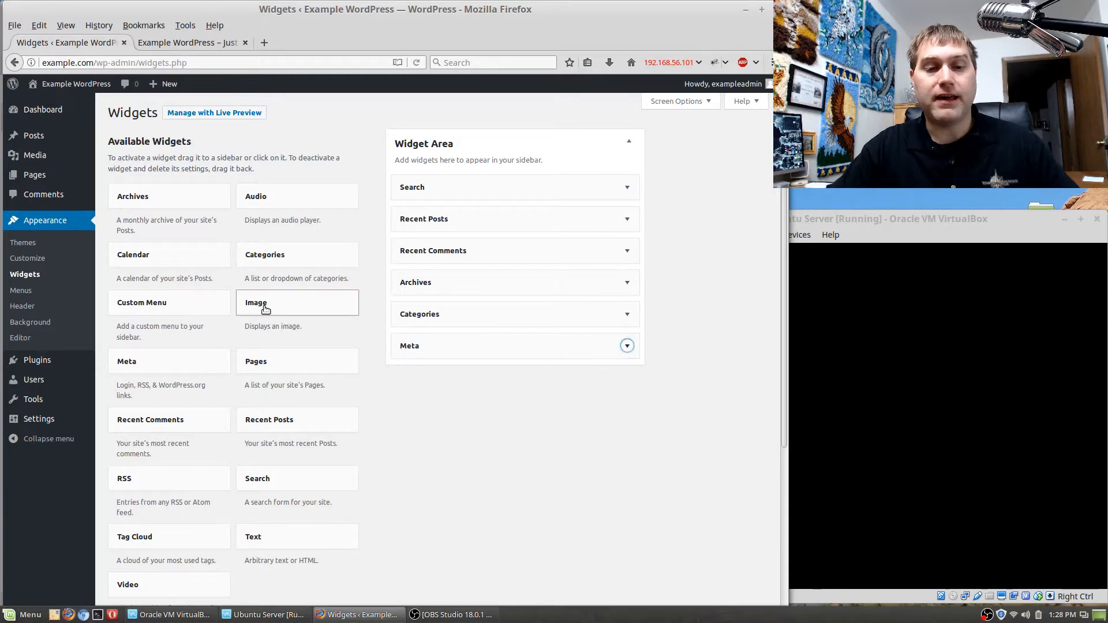
left_click(165, 46)
scroll(222, 511, "down", 3)
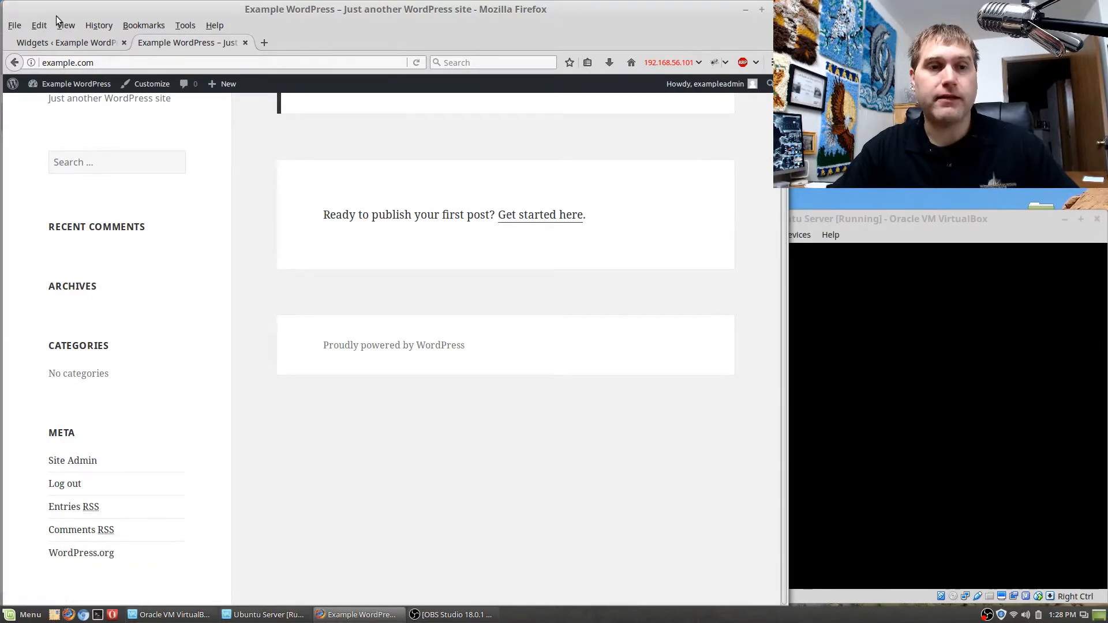
left_click(58, 42)
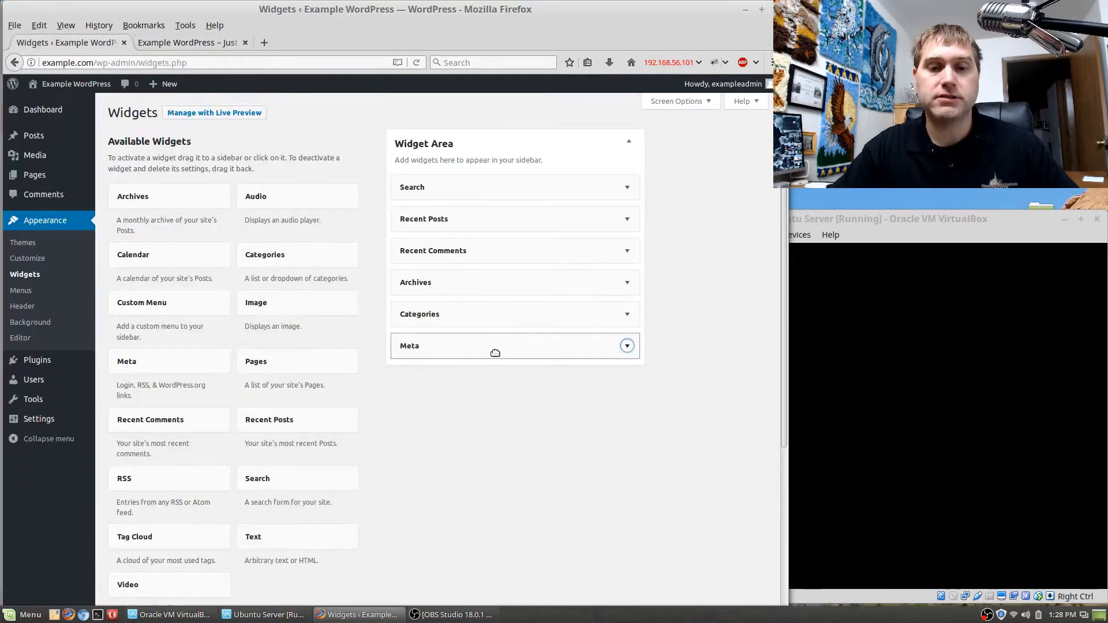
Delete the Meta widget from the Widget Area and look over the available widgets.
left_click_drag(495, 353, 587, 374)
left_click(630, 347)
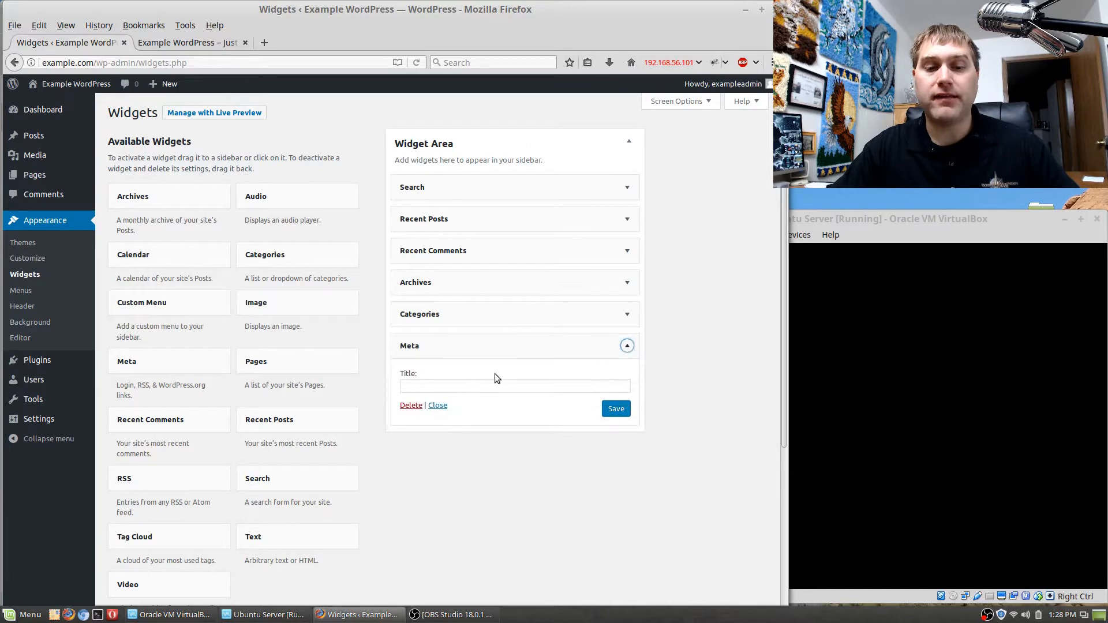
left_click(411, 405)
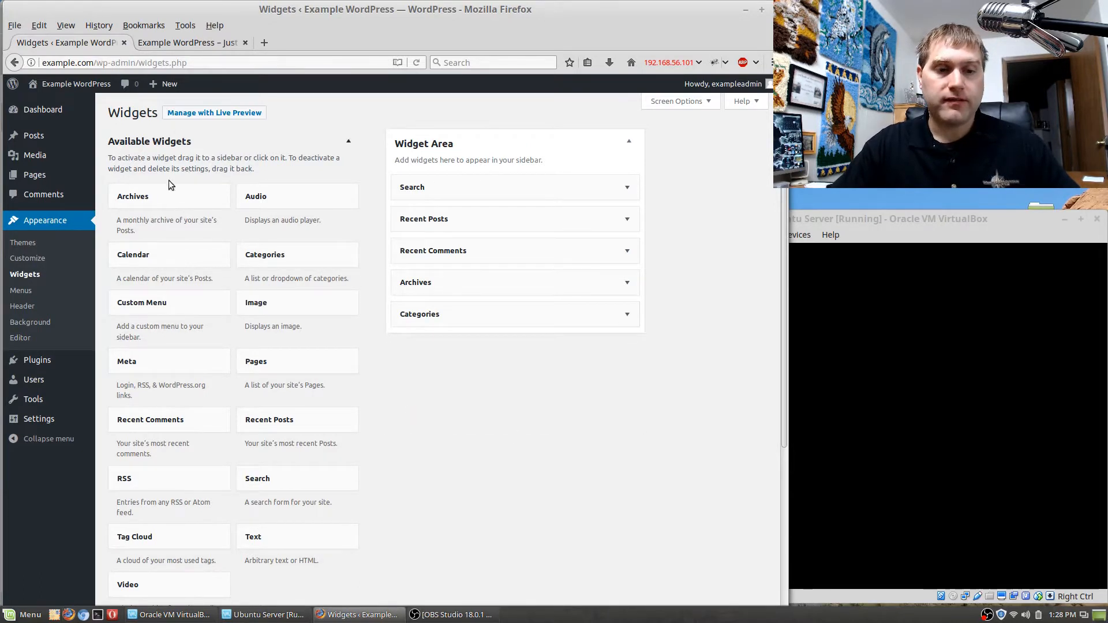
scroll(193, 508, "down", 2)
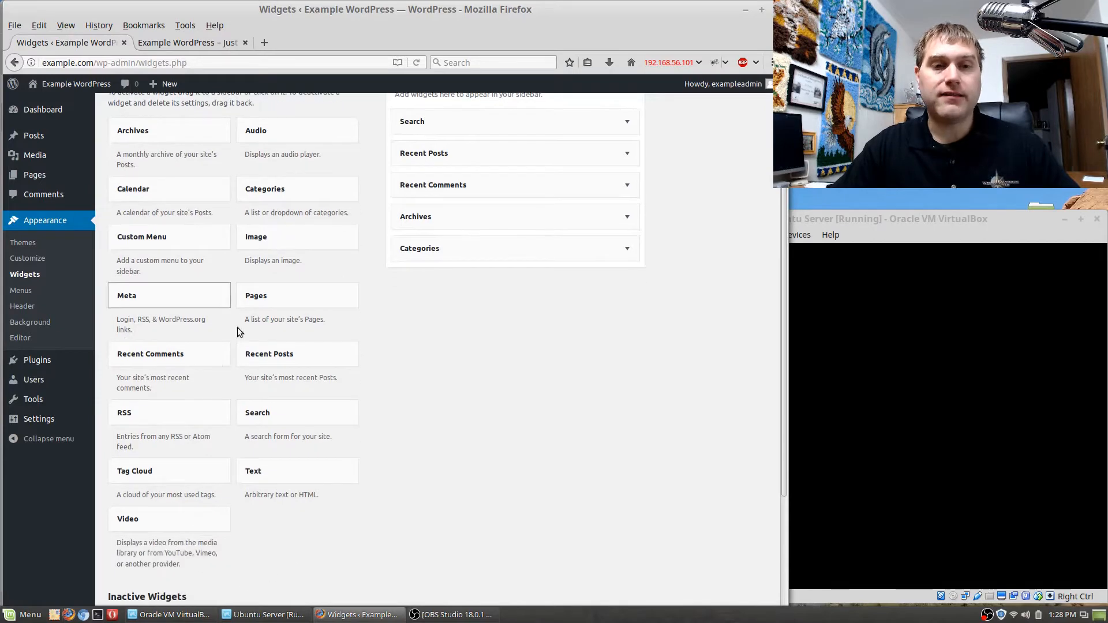
scroll(260, 347, "up", 2)
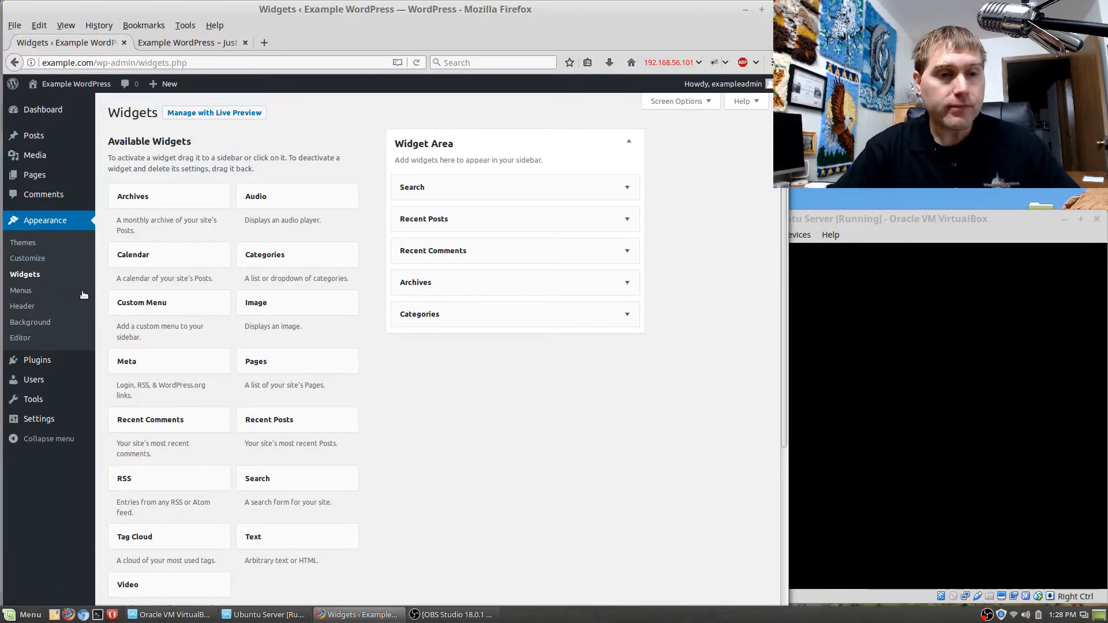
Look at the theme's Menus page and its header and background customization, without making changes.
left_click(38, 293)
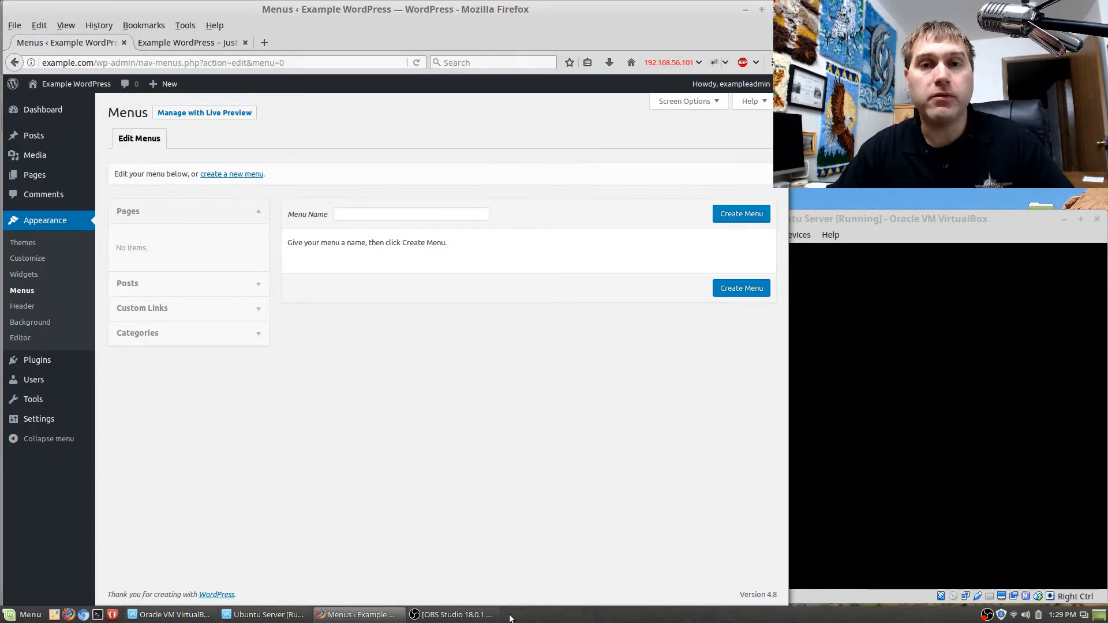
left_click(26, 310)
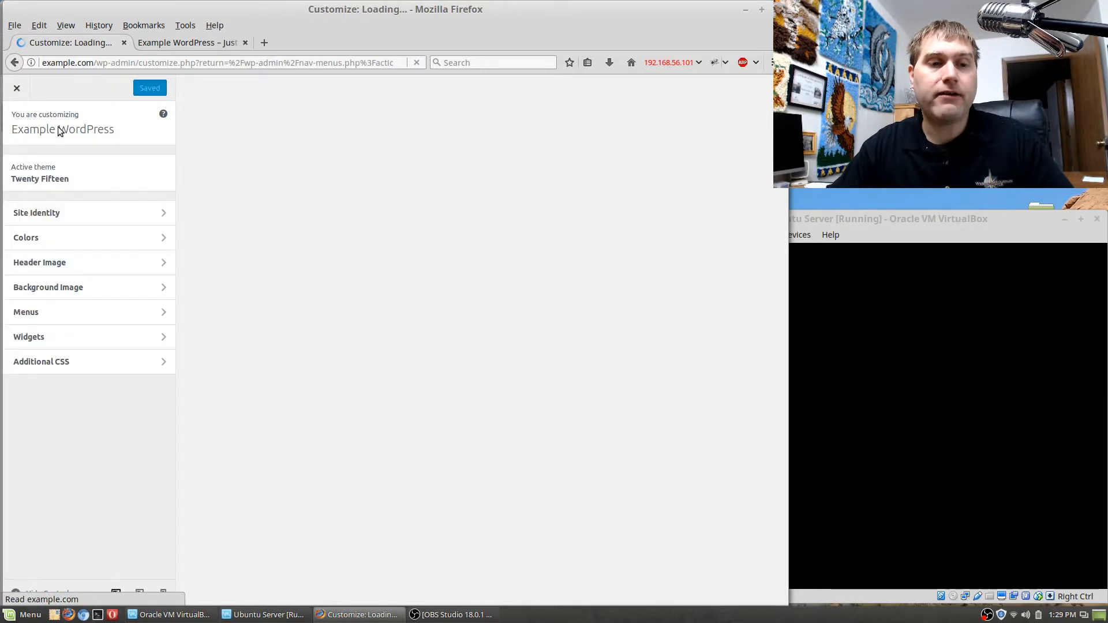
left_click(15, 90)
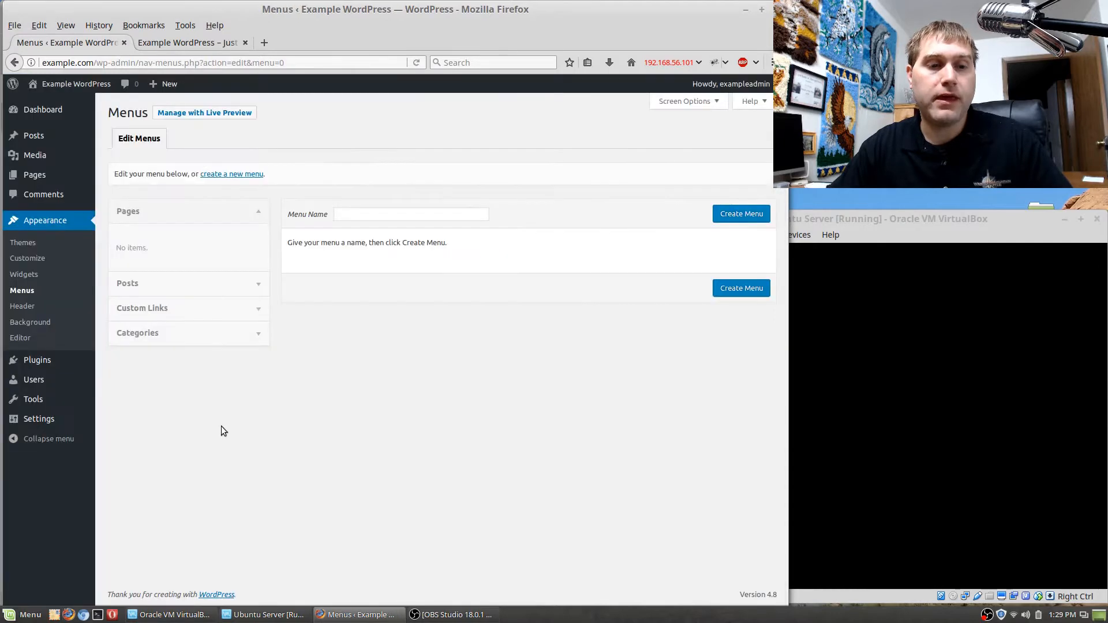
left_click(32, 322)
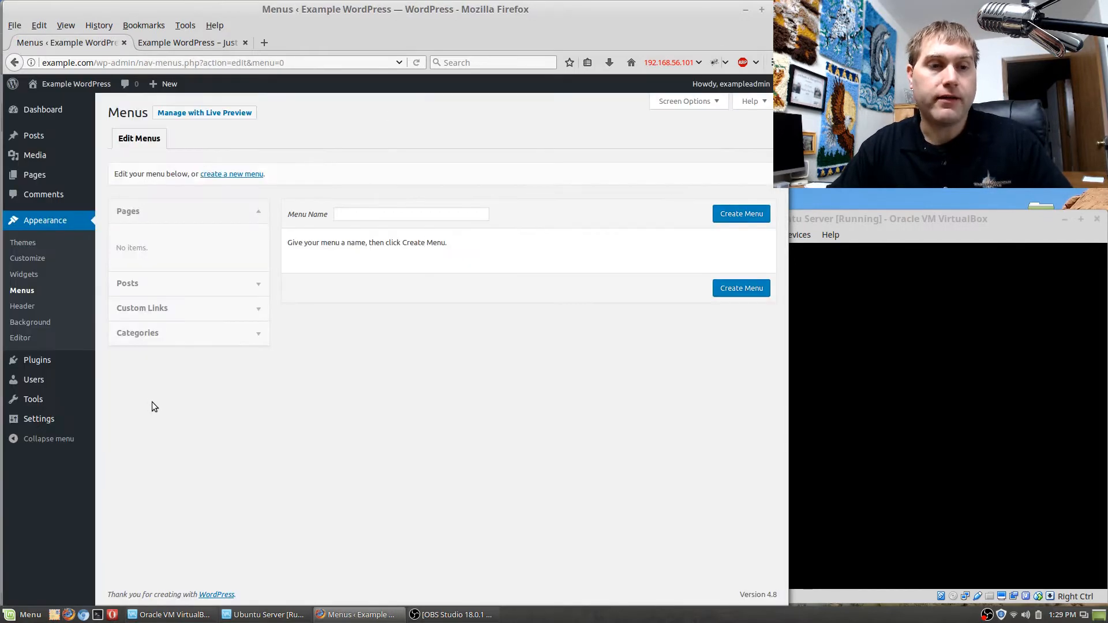
Open the theme file editor and look through the Twenty Fifteen template and style files.
left_click(23, 340)
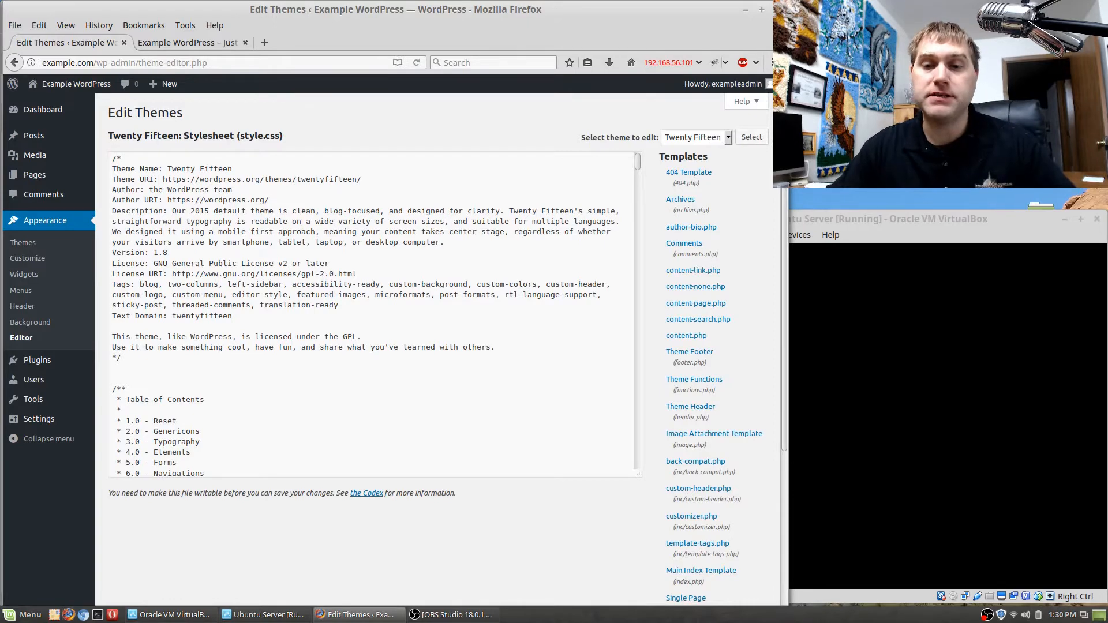
scroll(751, 340, "down", 3)
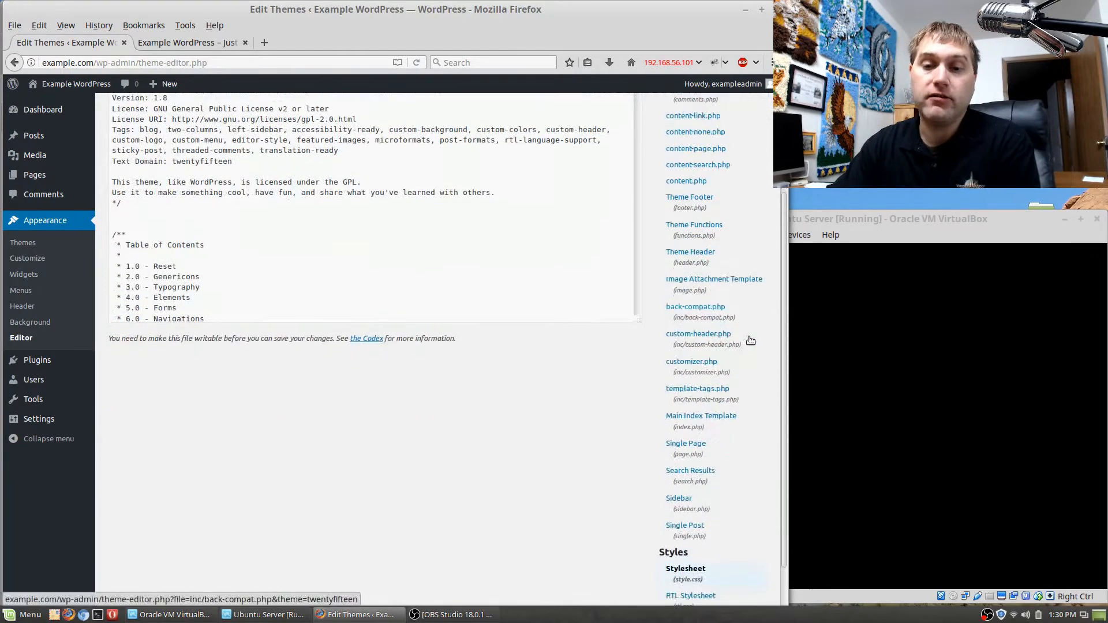
scroll(756, 343, "up", 1)
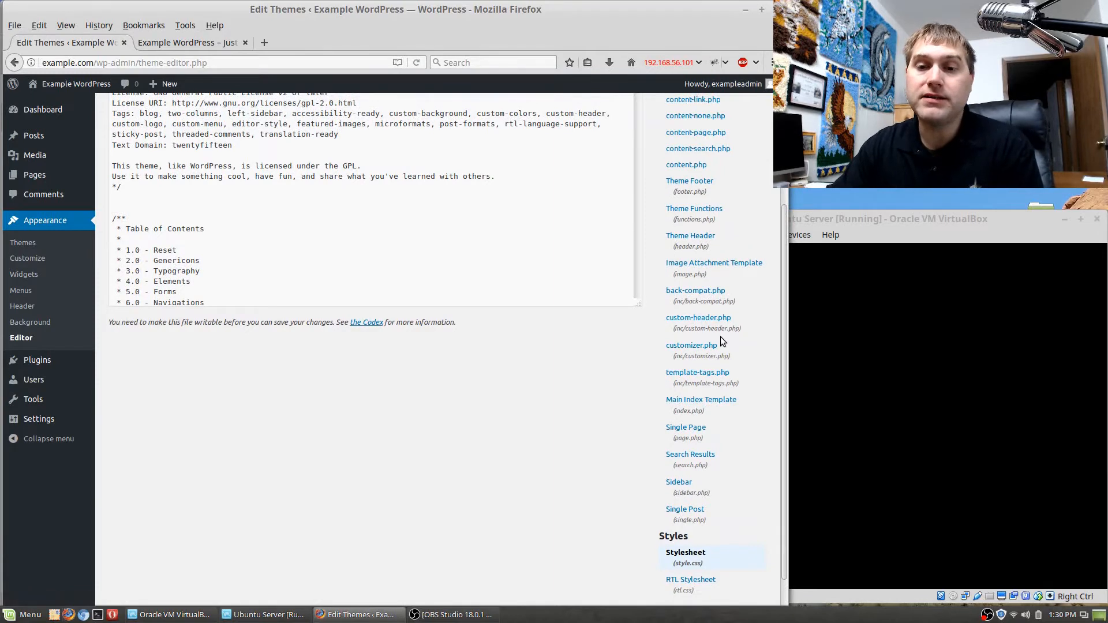
scroll(721, 337, "up", 3)
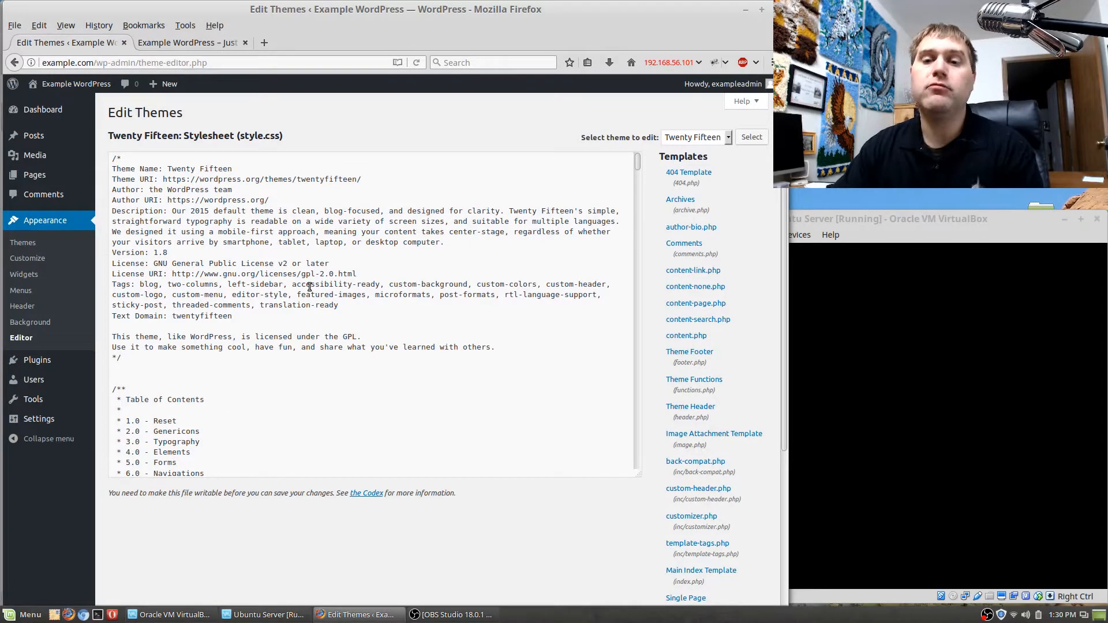
Select the entire Twenty Fifteen stylesheet text, check the note below the editor, and clear the selection.
left_click(335, 265)
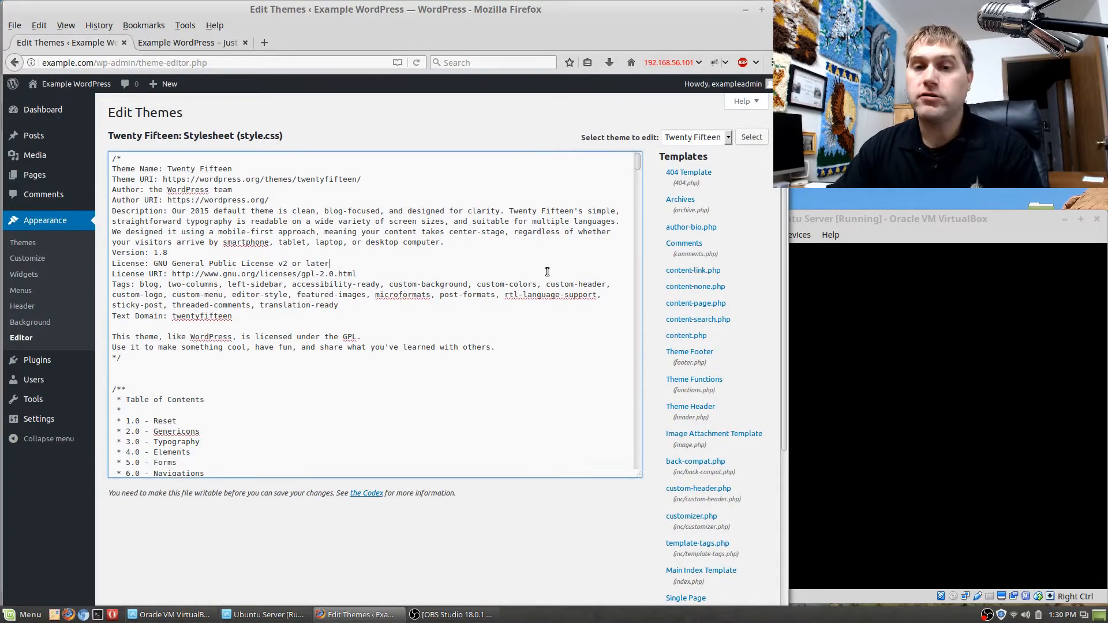
key("ctrl+a")
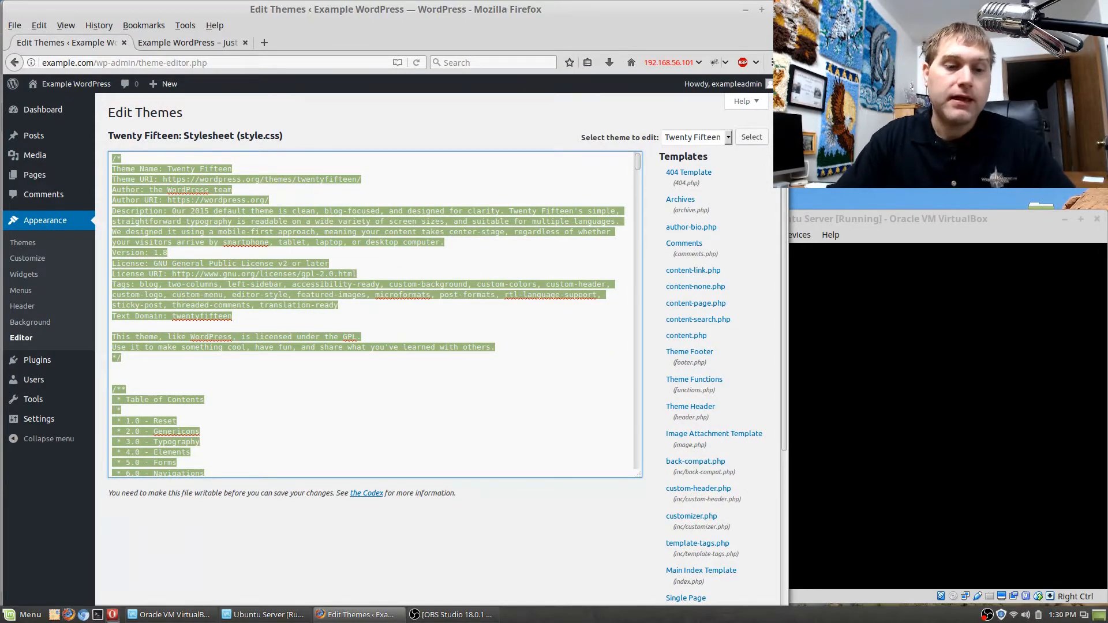
scroll(414, 552, "down", 1)
scroll(413, 550, "down", 1)
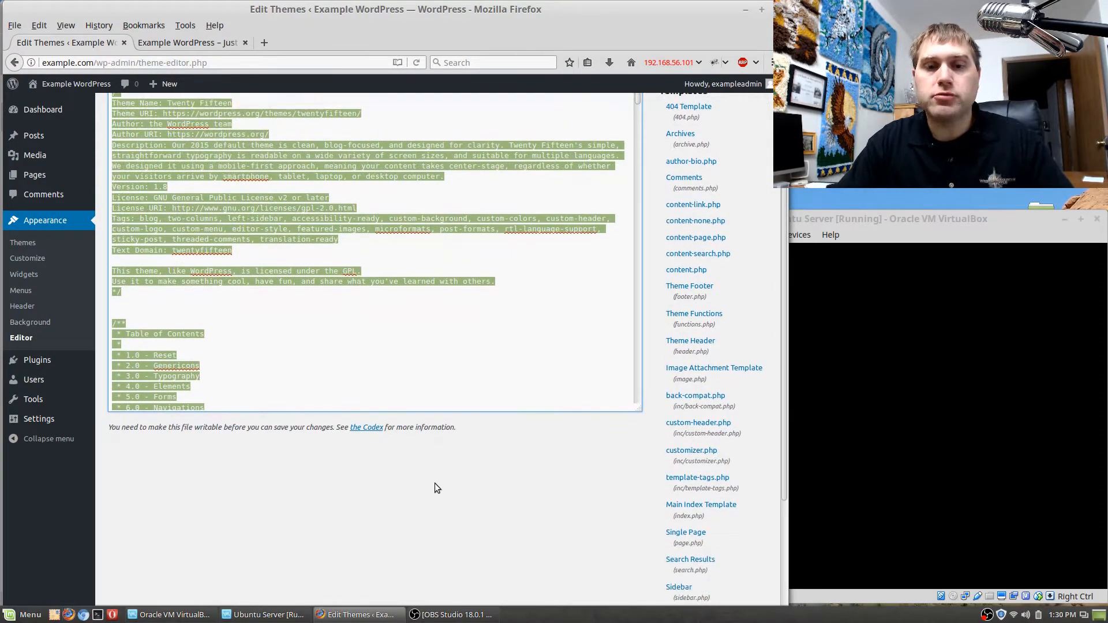
left_click(382, 325)
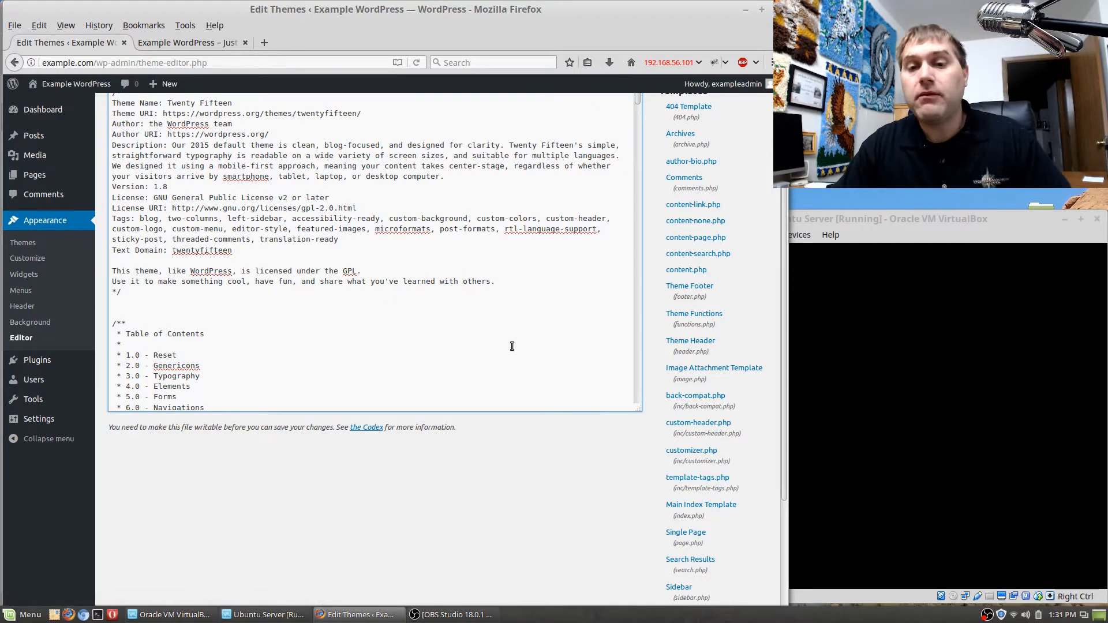
View the installed themes, and open the list of installed plugins.
scroll(512, 345, "up", 2)
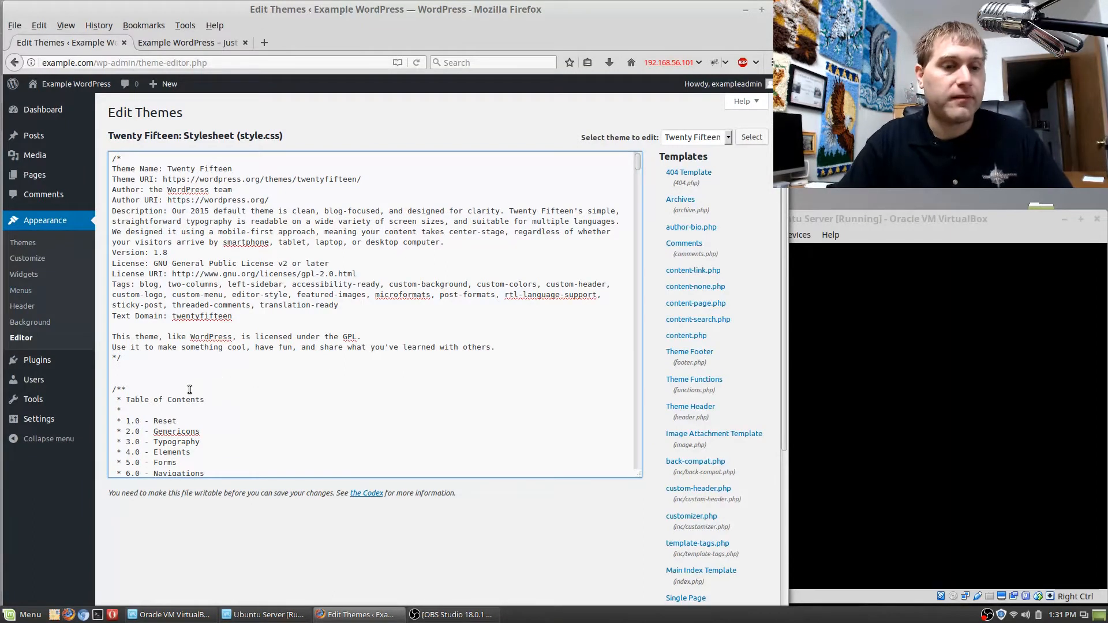
left_click(44, 220)
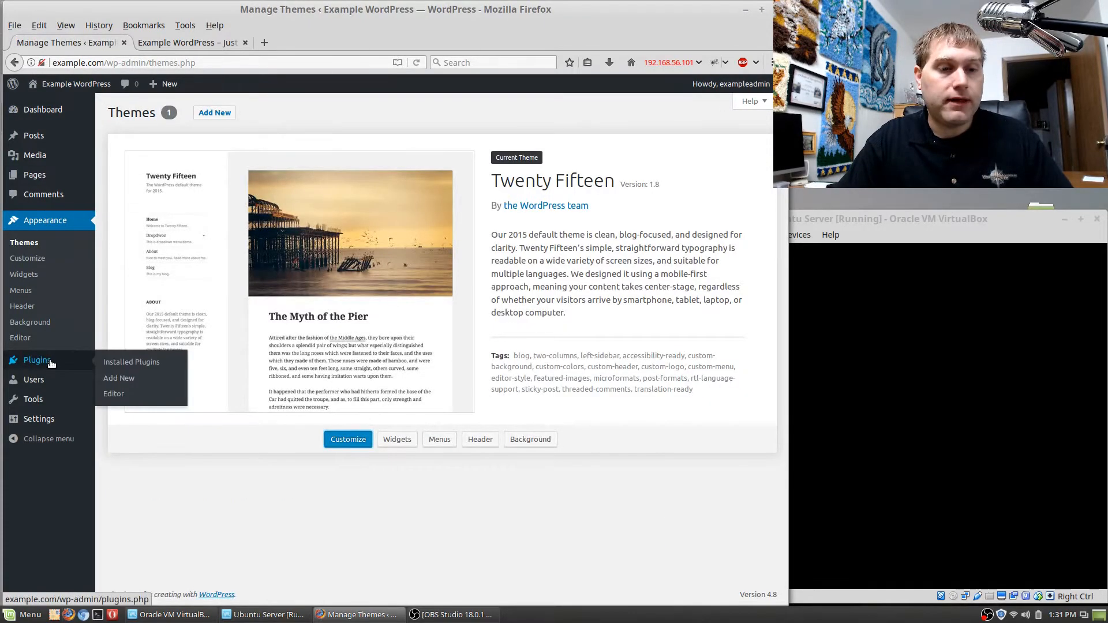
left_click(49, 361)
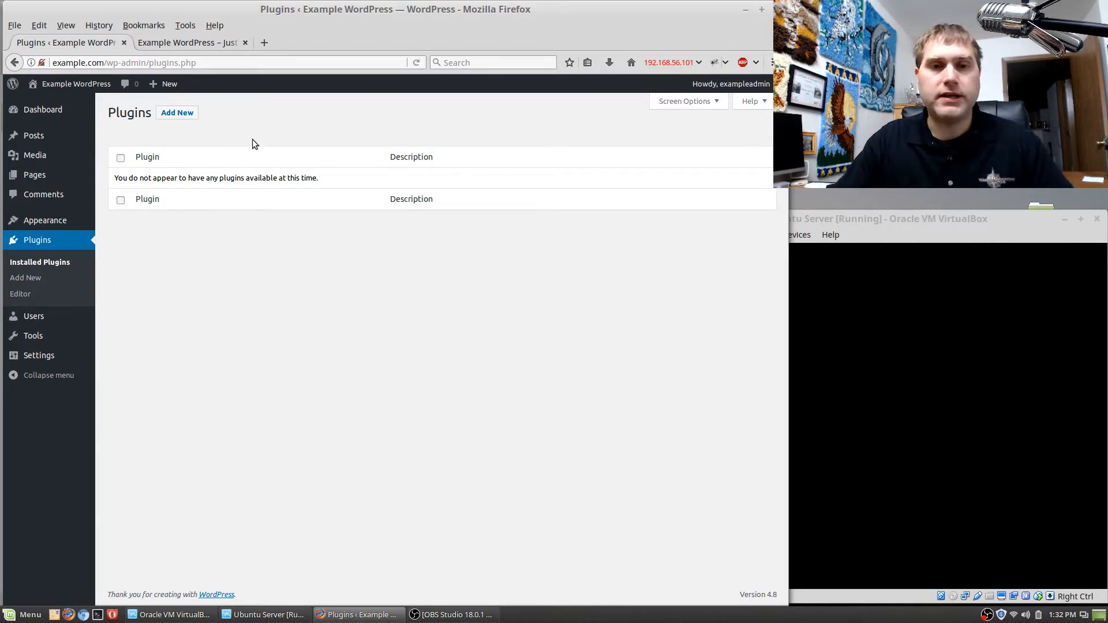
Open the page for adding plugins and browse the featured plugins and popular tags.
left_click(34, 281)
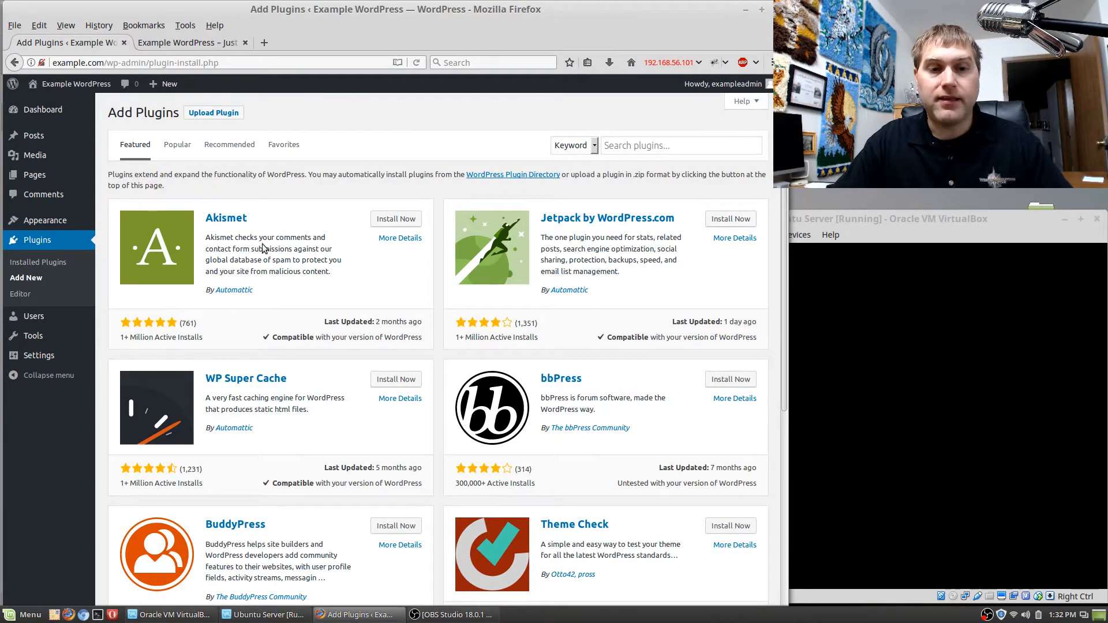
scroll(396, 276, "down", 3)
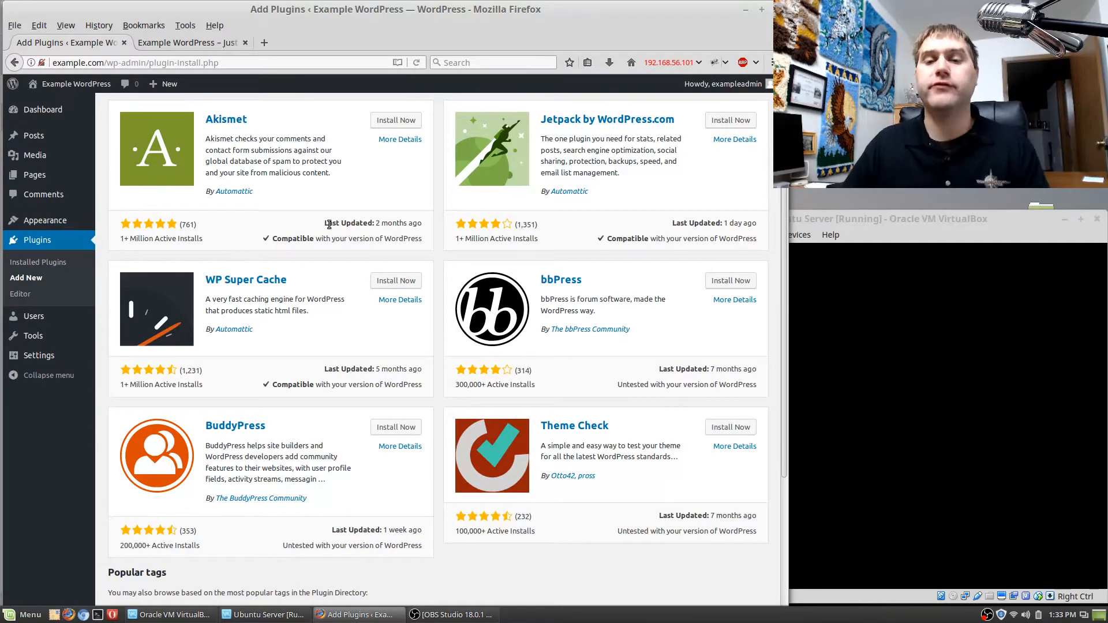
scroll(375, 494, "down", 3)
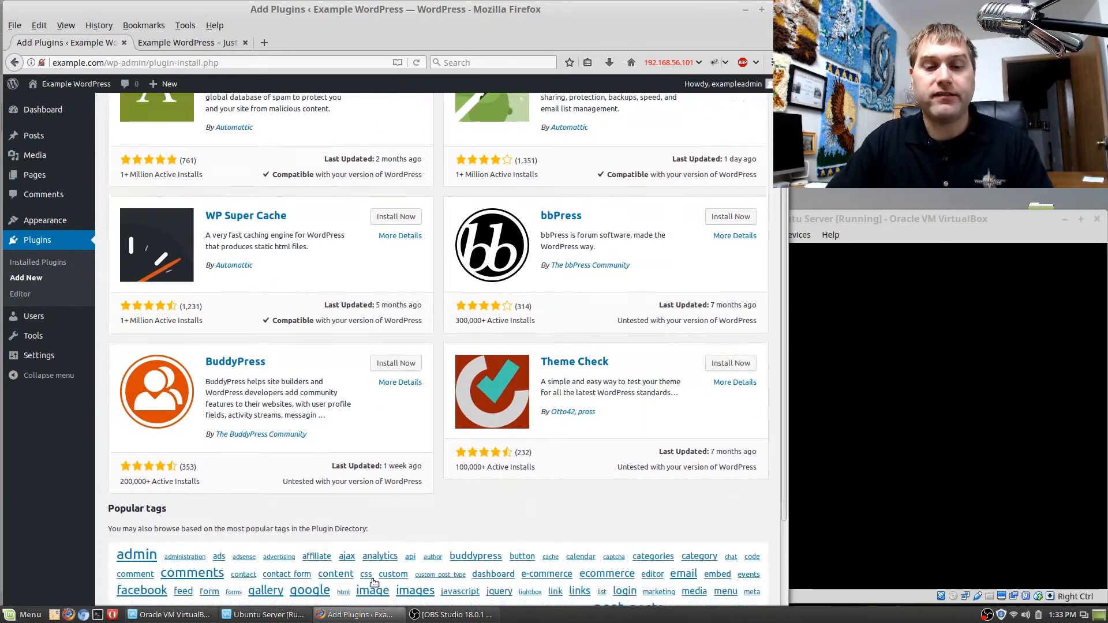
scroll(375, 494, "up", 4)
scroll(375, 494, "up", 1)
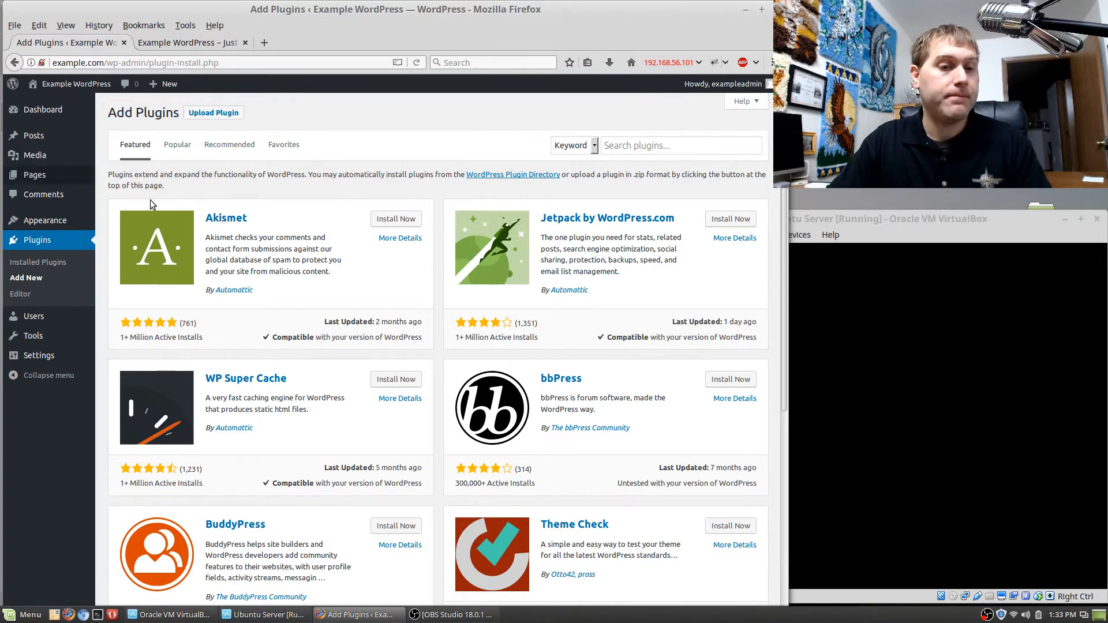
View the list of users, open the form for a new user and go through its username, email, name and website fields.
left_click(35, 316)
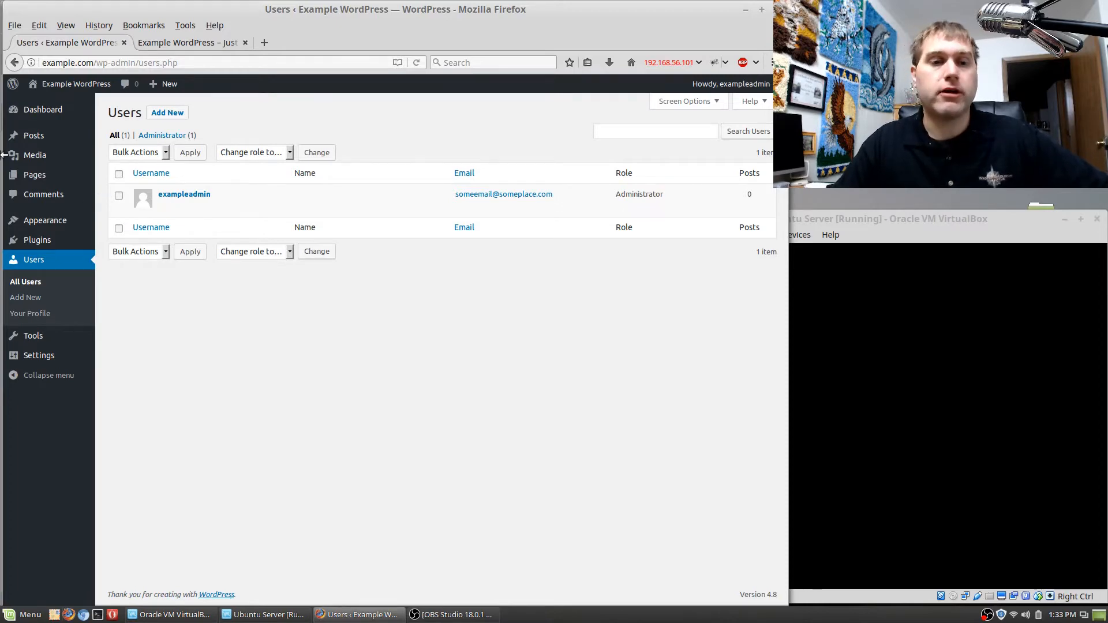
left_click(170, 113)
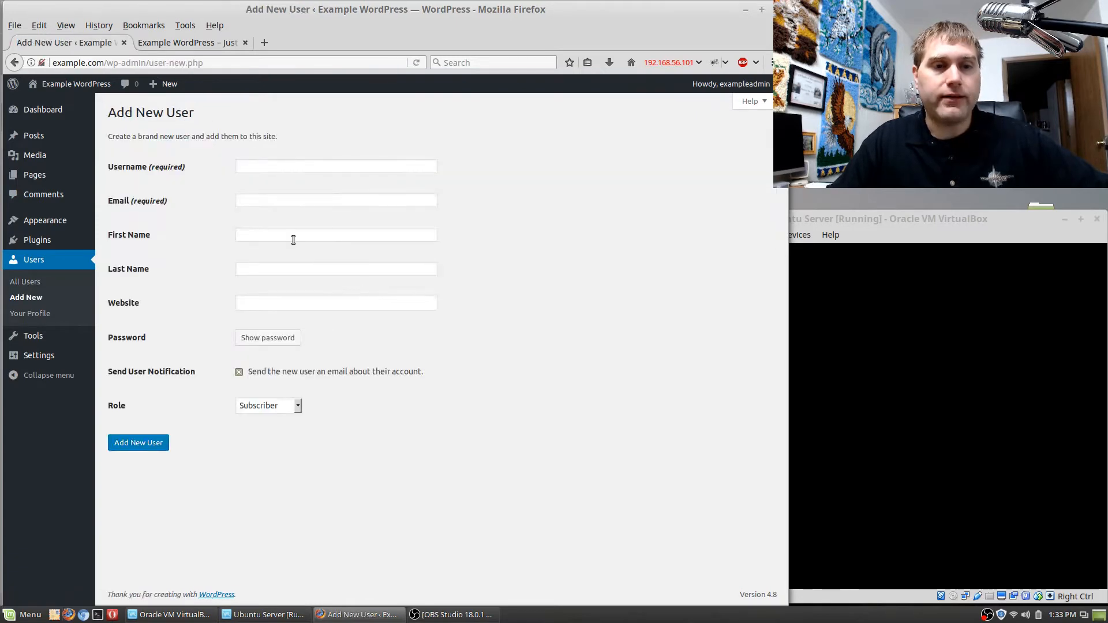
left_click(284, 168)
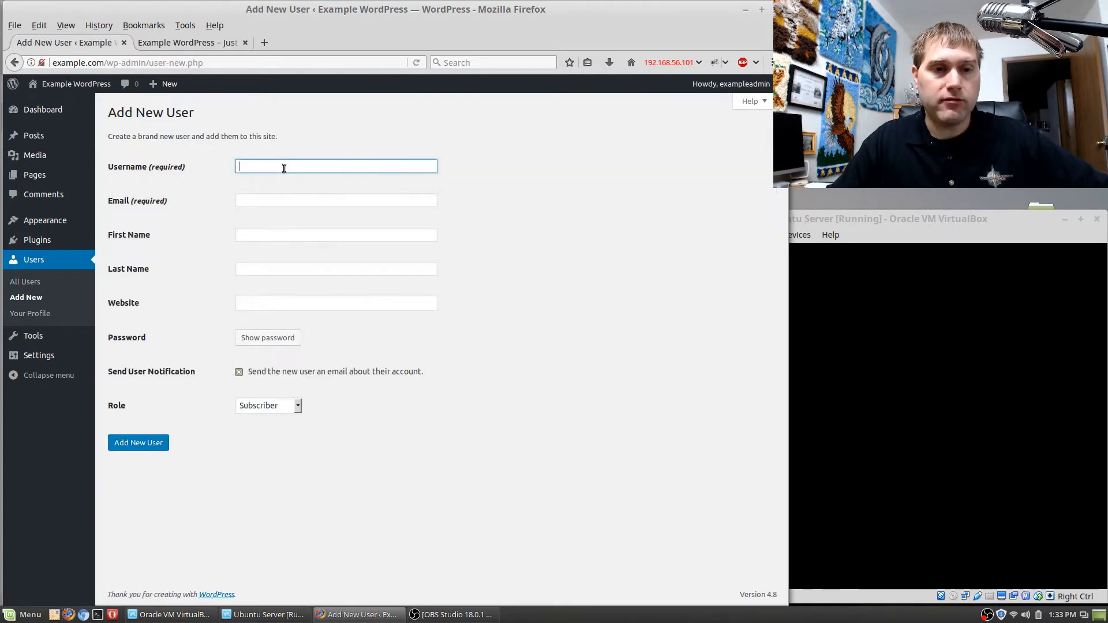
left_click(282, 201)
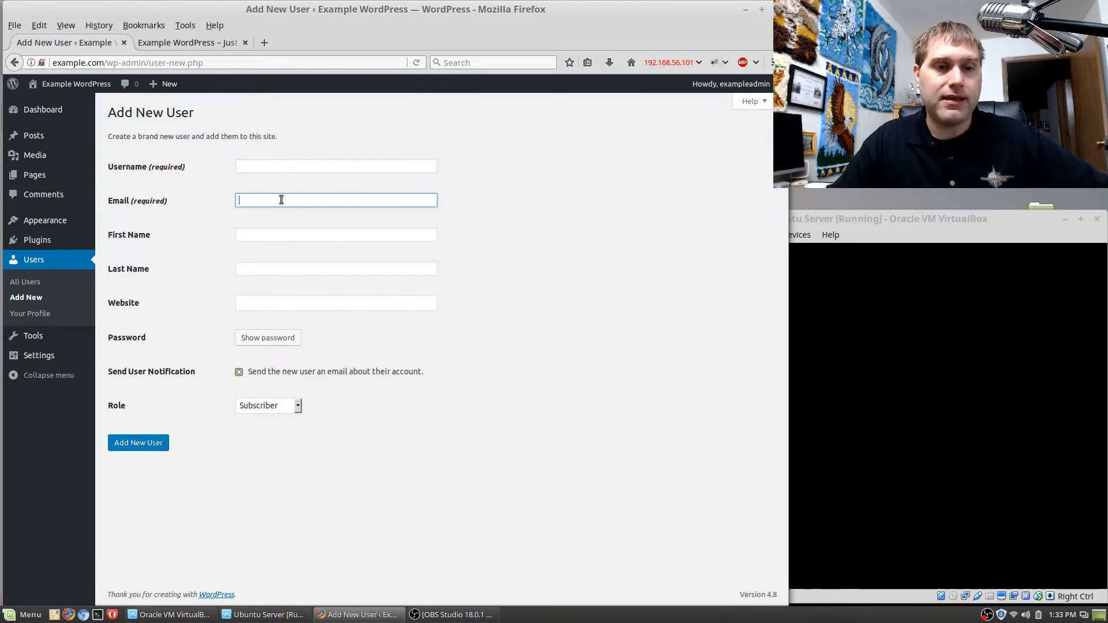
left_click(275, 236)
left_click(276, 280)
left_click(274, 302)
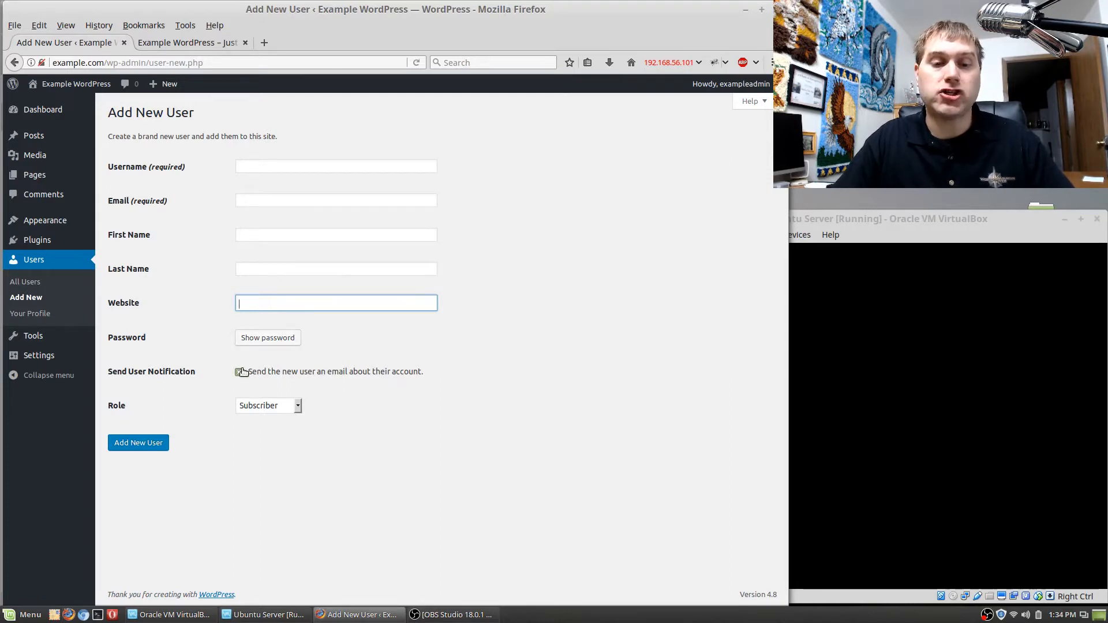
Reveal the new user's password field, try a weak password, and toggle the confirmation of weak password use on and off.
left_click(259, 340)
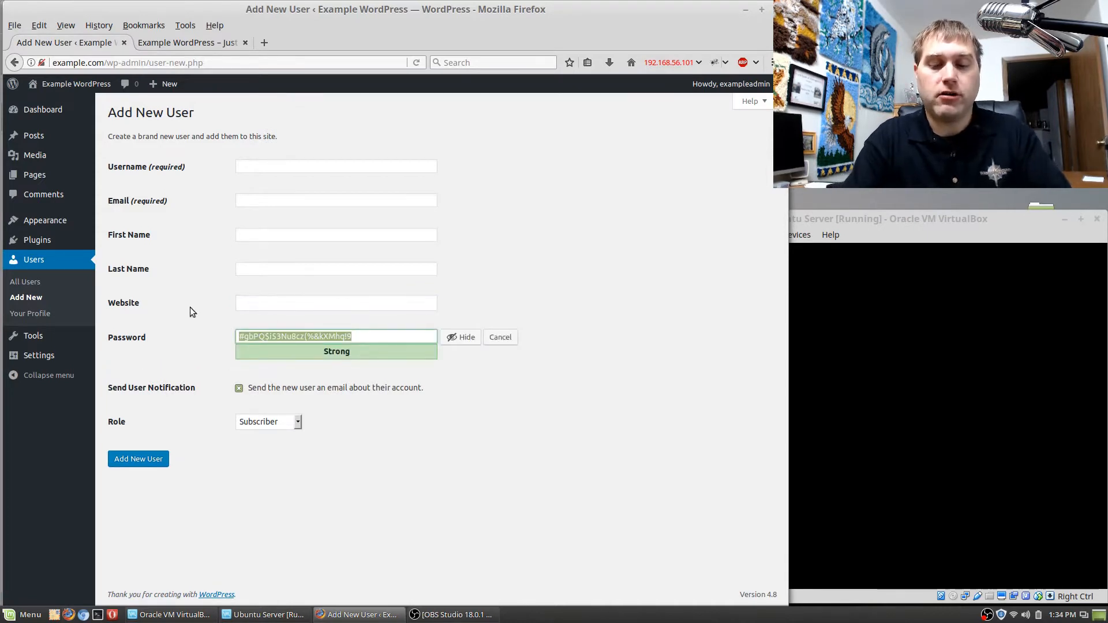
type("password")
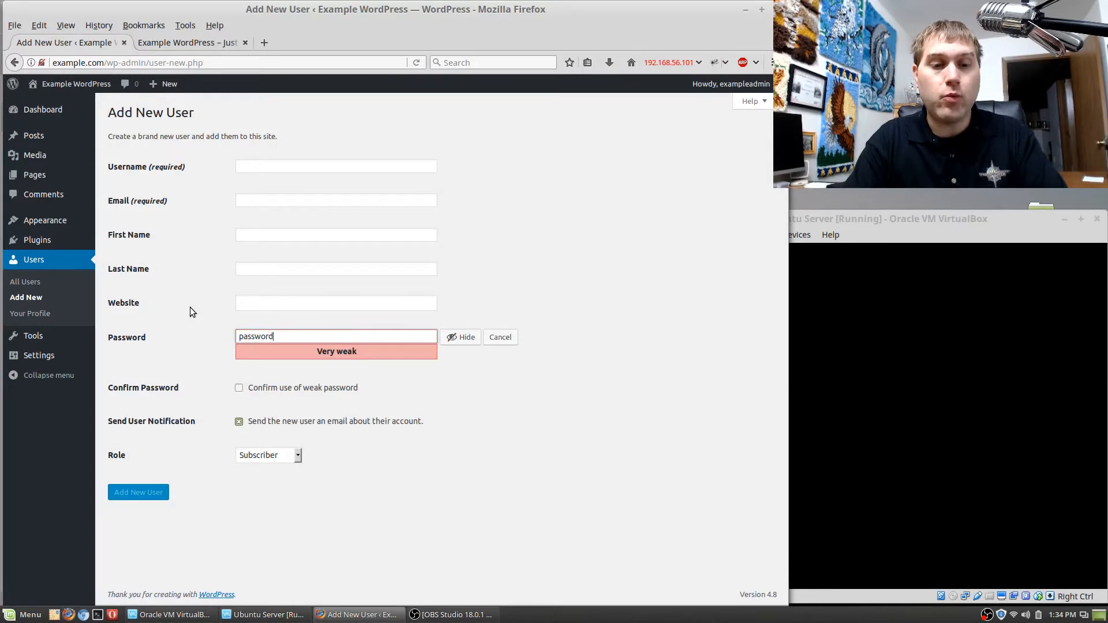
left_click(242, 390)
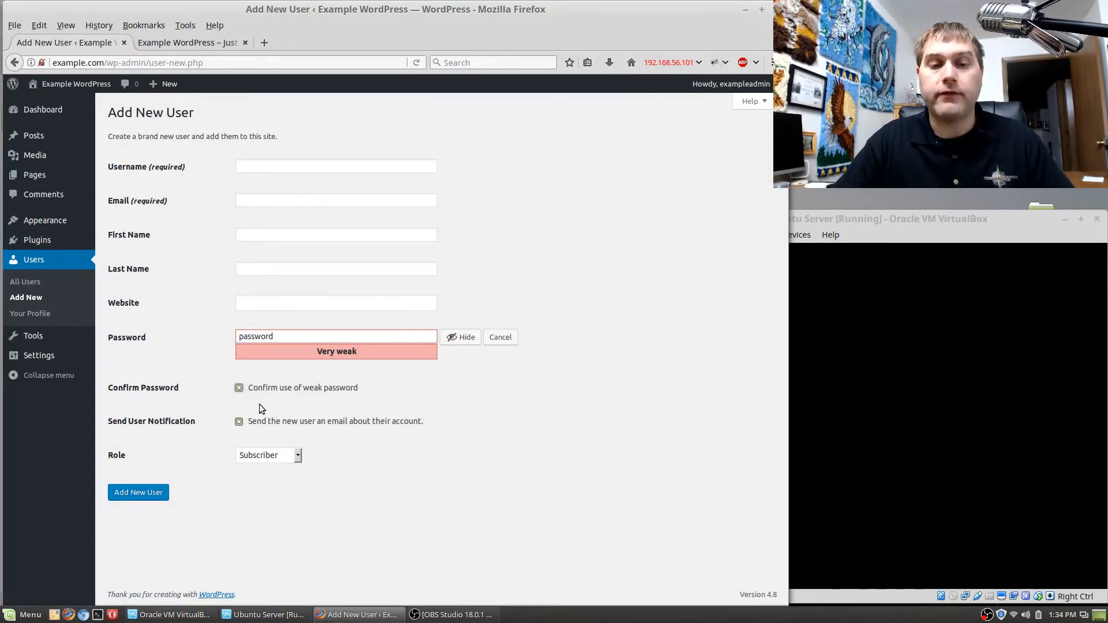
left_click(240, 389)
Try a longer password for the new user, and clear the password field.
left_click(287, 342)
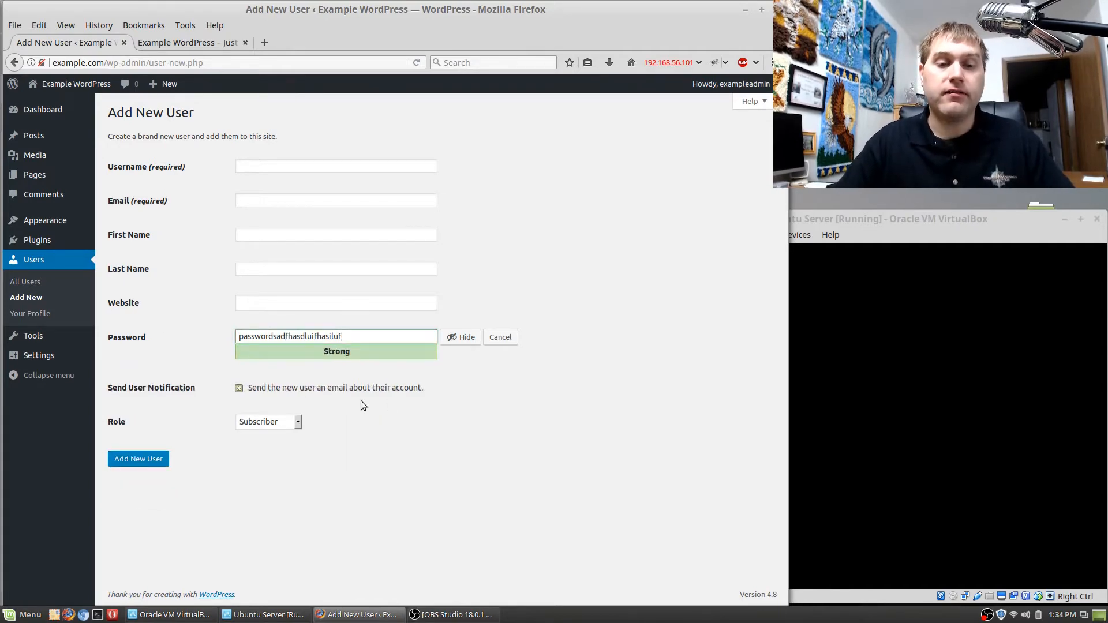
left_click_drag(379, 342, 254, 325)
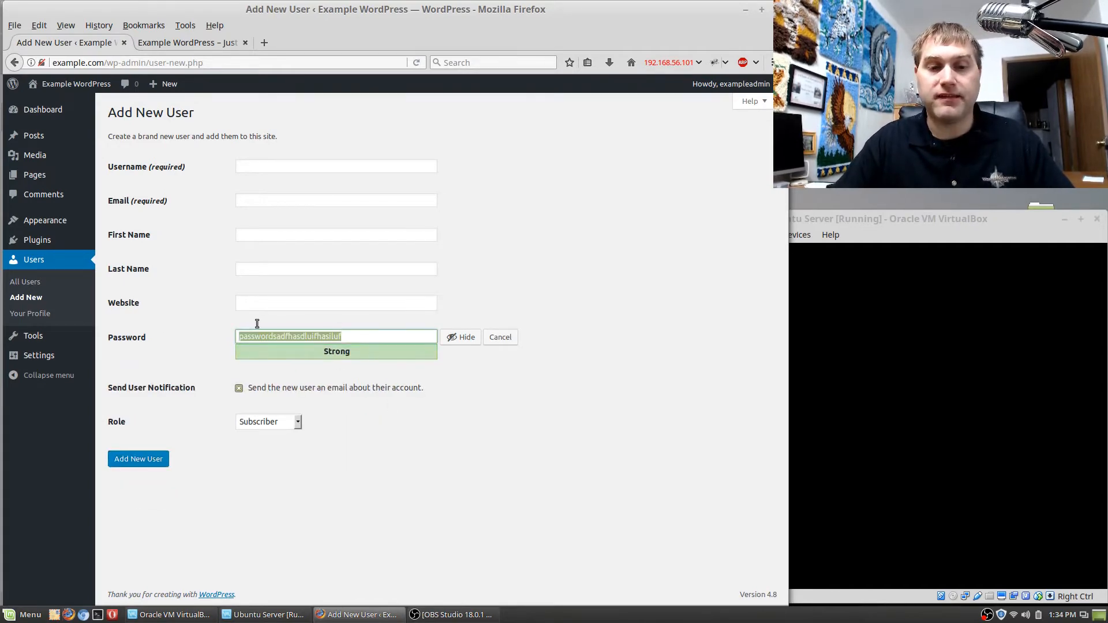
key("BackSpace")
left_click(546, 461)
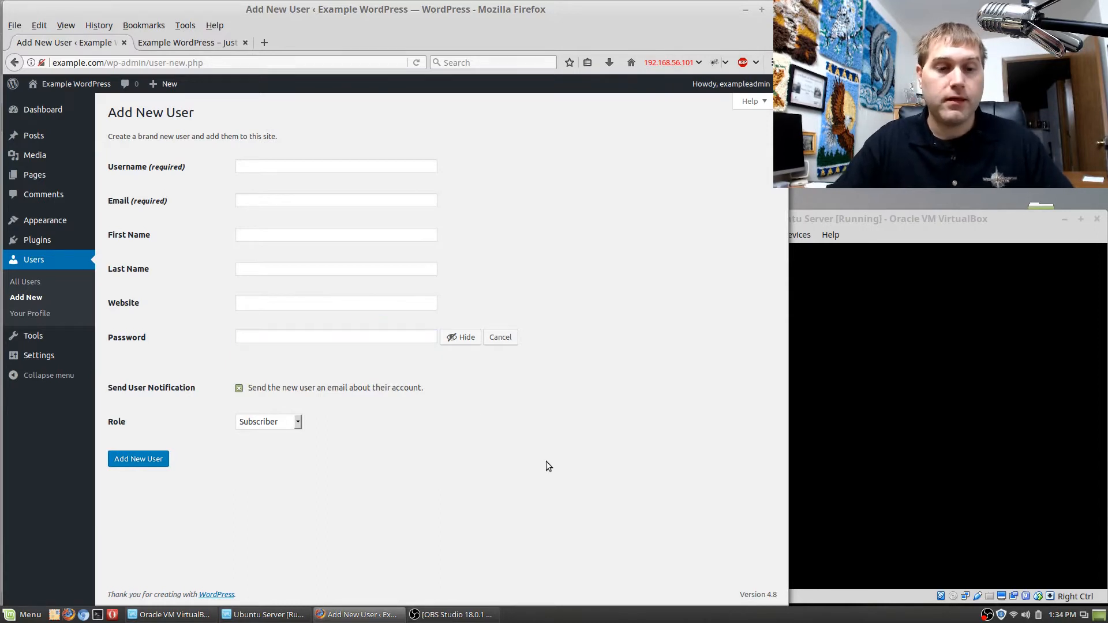
Review the roles available for a new user, and leave the unsaved form for your own profile page.
left_click(297, 424)
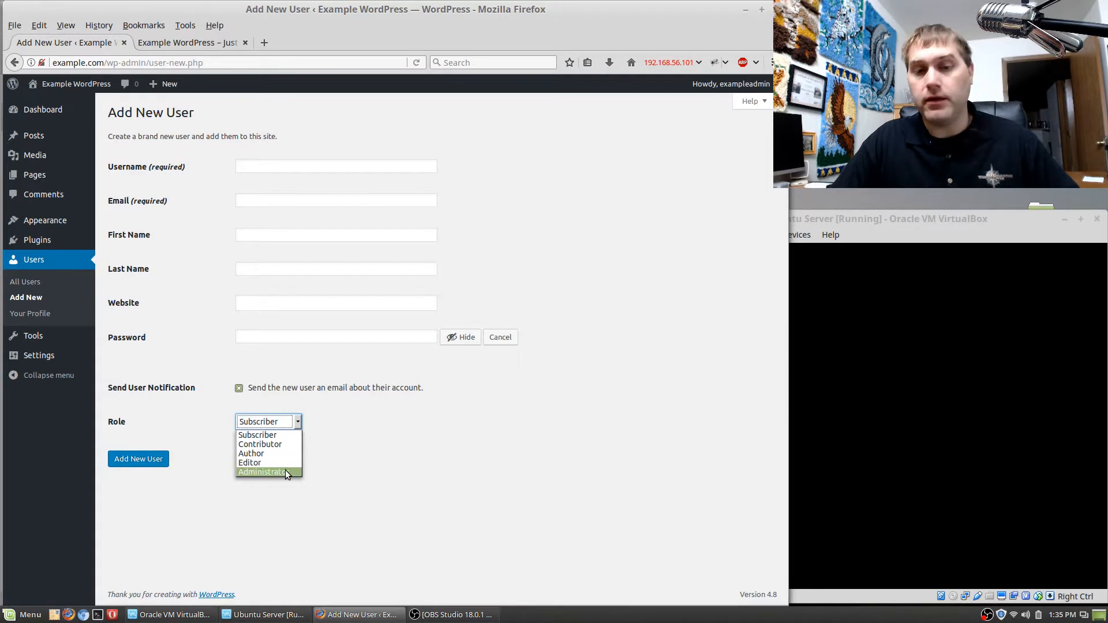
left_click(429, 456)
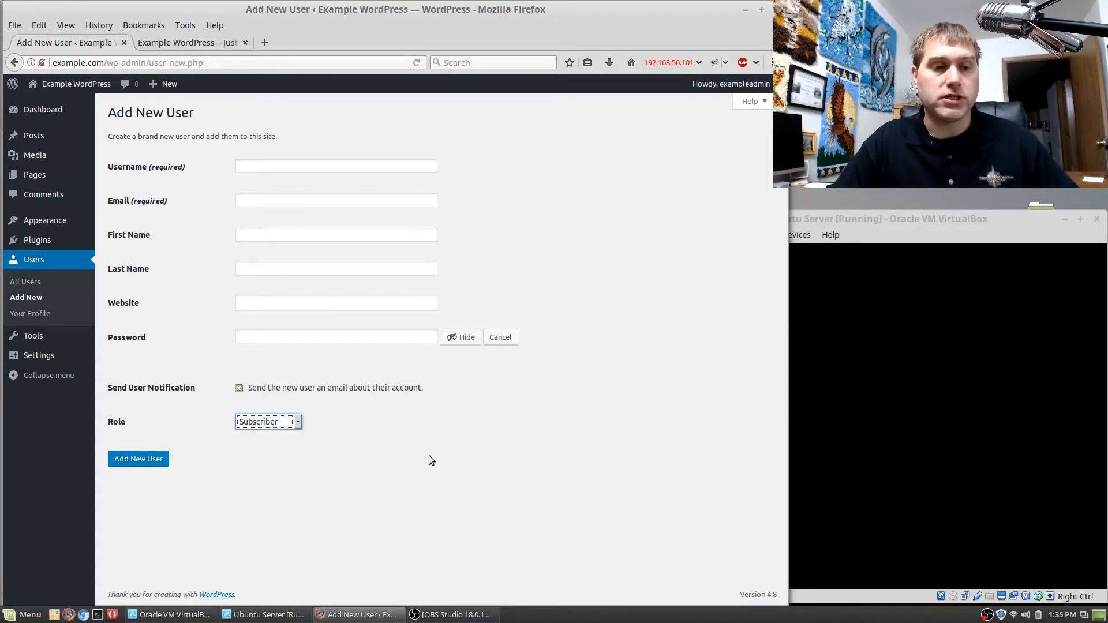
left_click(46, 313)
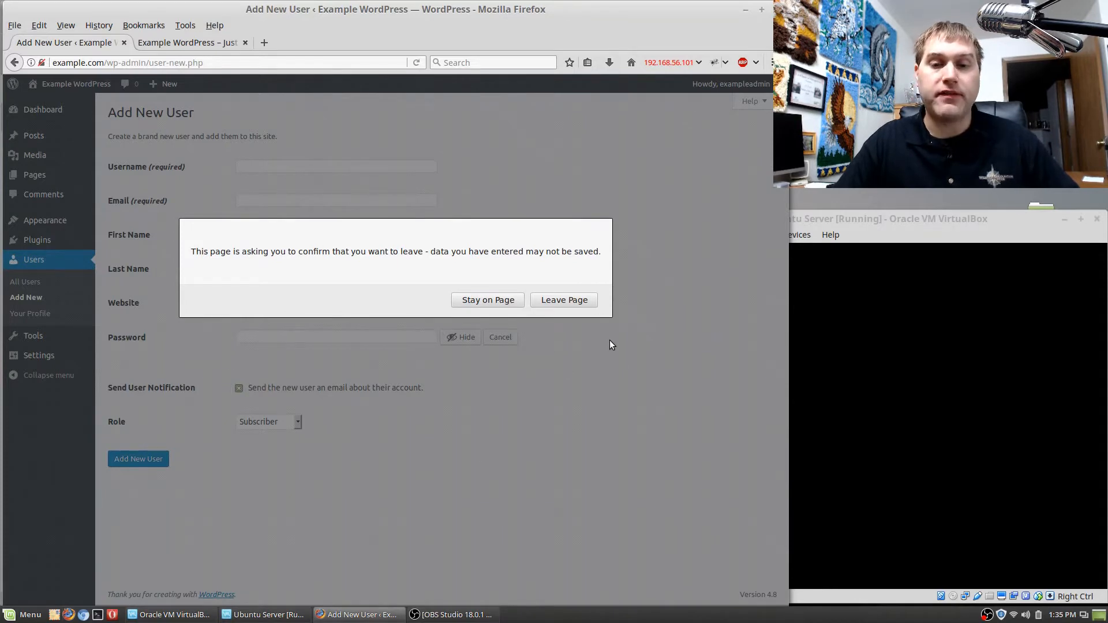
left_click(577, 302)
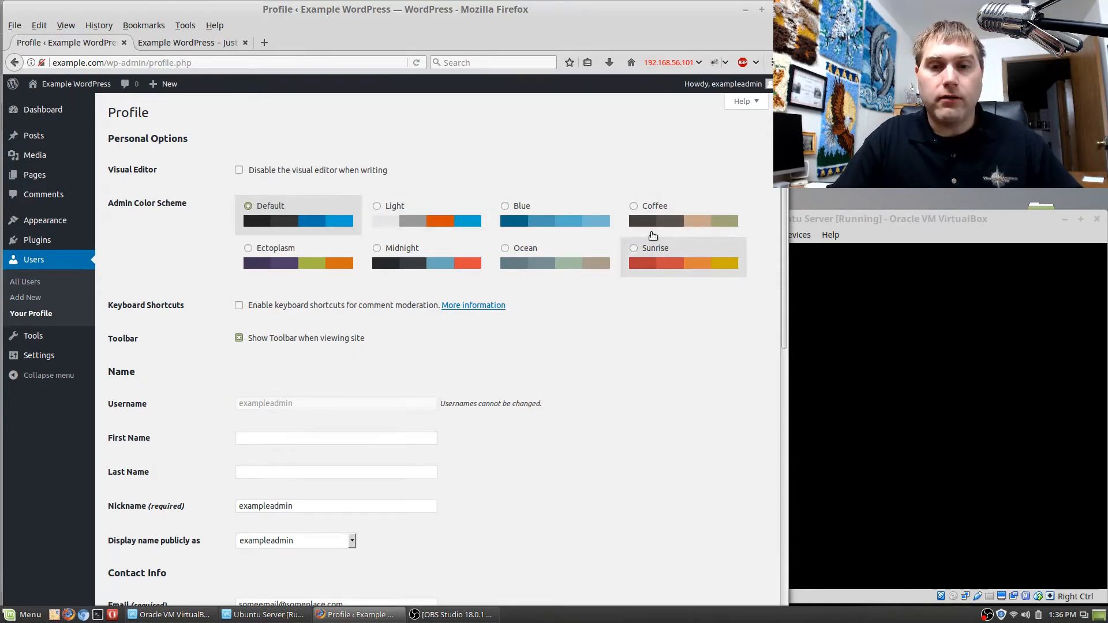
Preview the admin color schemes in the profile, from Light and Blue to Ocean and Sunrise, and choose Coffee.
left_click(640, 207)
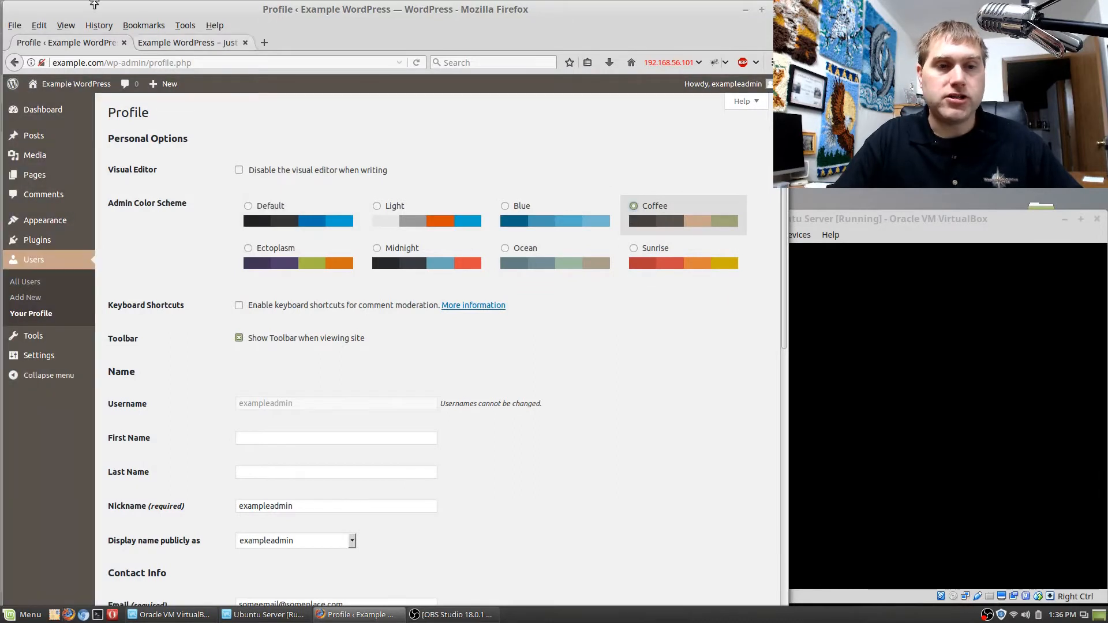
left_click(511, 207)
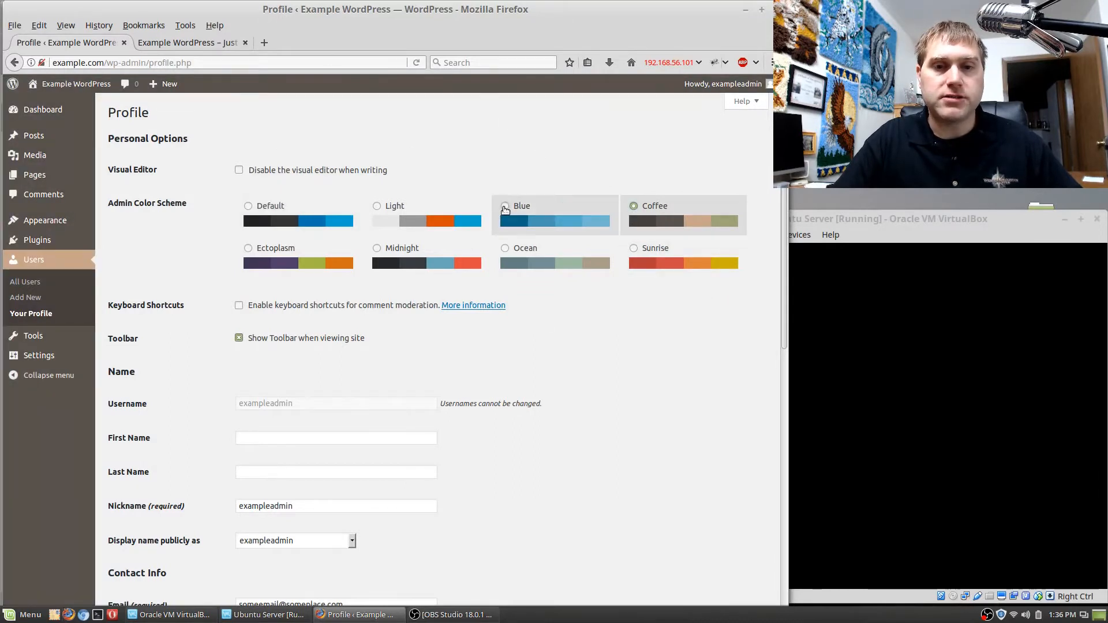
left_click(381, 207)
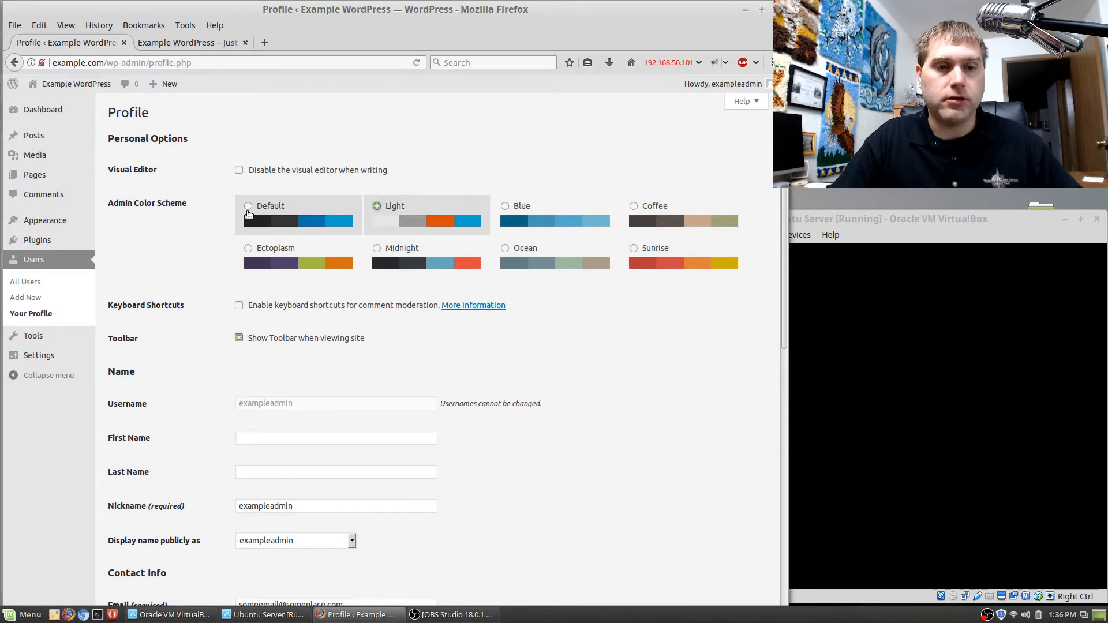
left_click(248, 208)
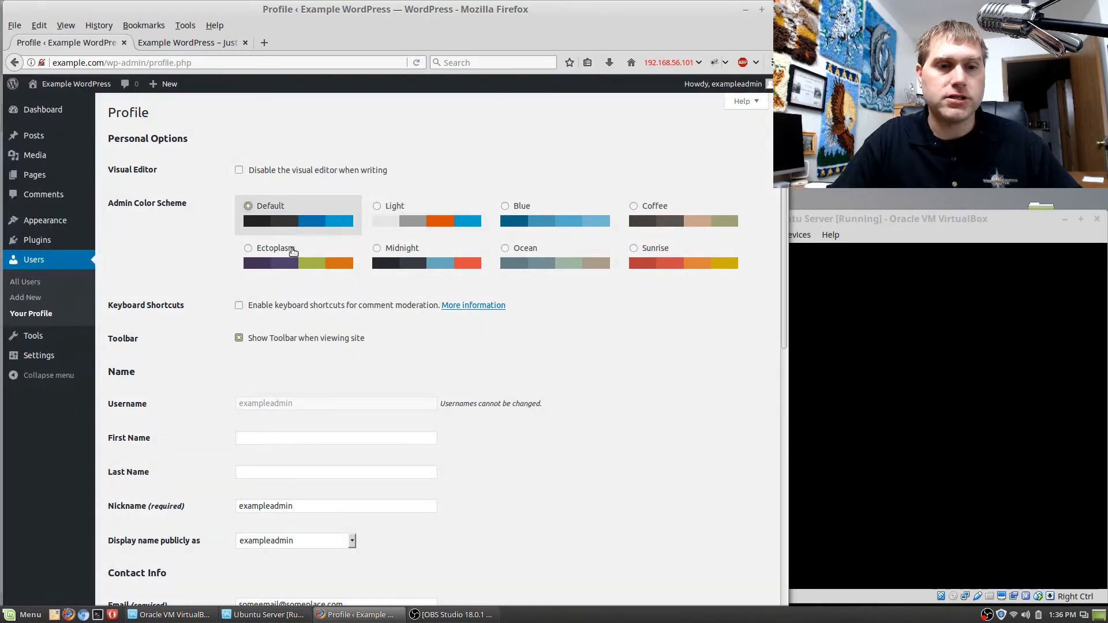
left_click(251, 256)
left_click(384, 257)
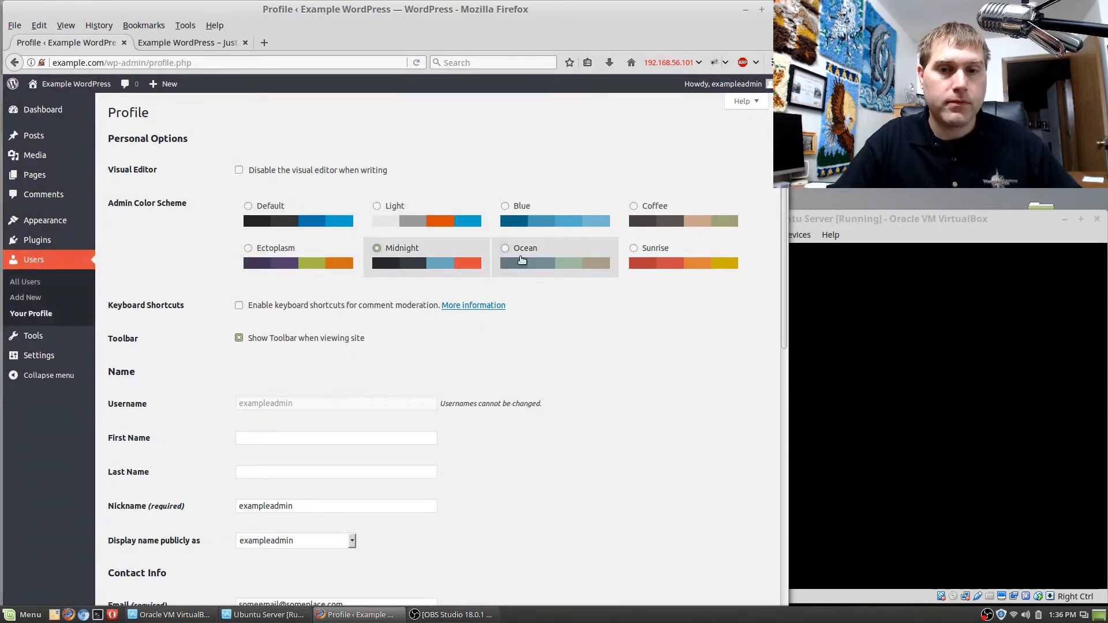
left_click(522, 260)
left_click(635, 254)
left_click(635, 213)
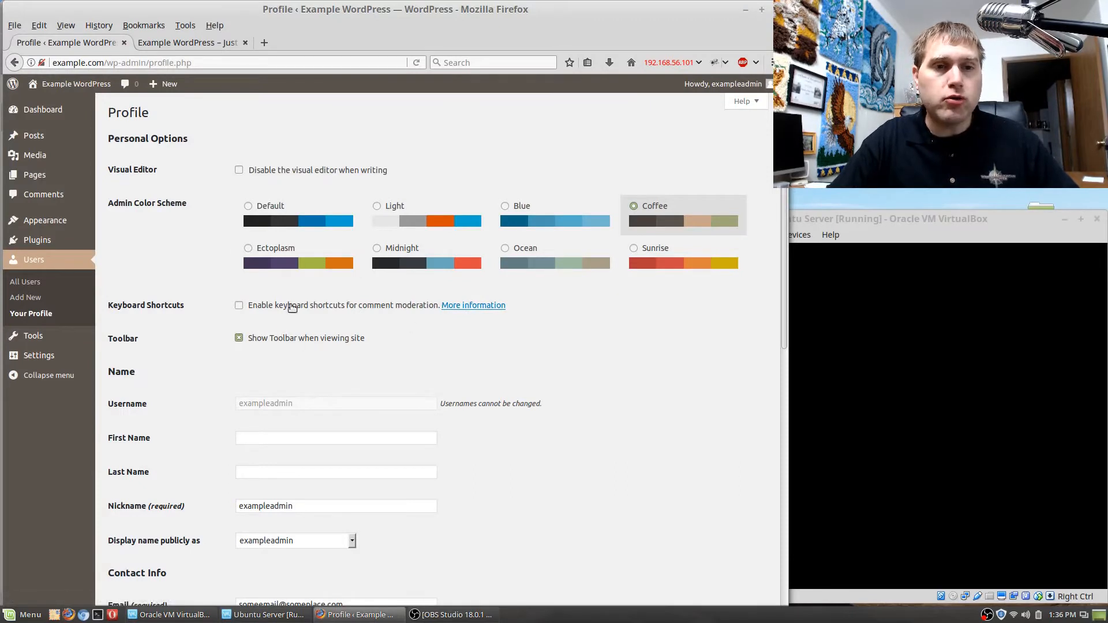
Compare the public site with the profile page to see where the admin color scheme applies, and return to the profile.
left_click(190, 44)
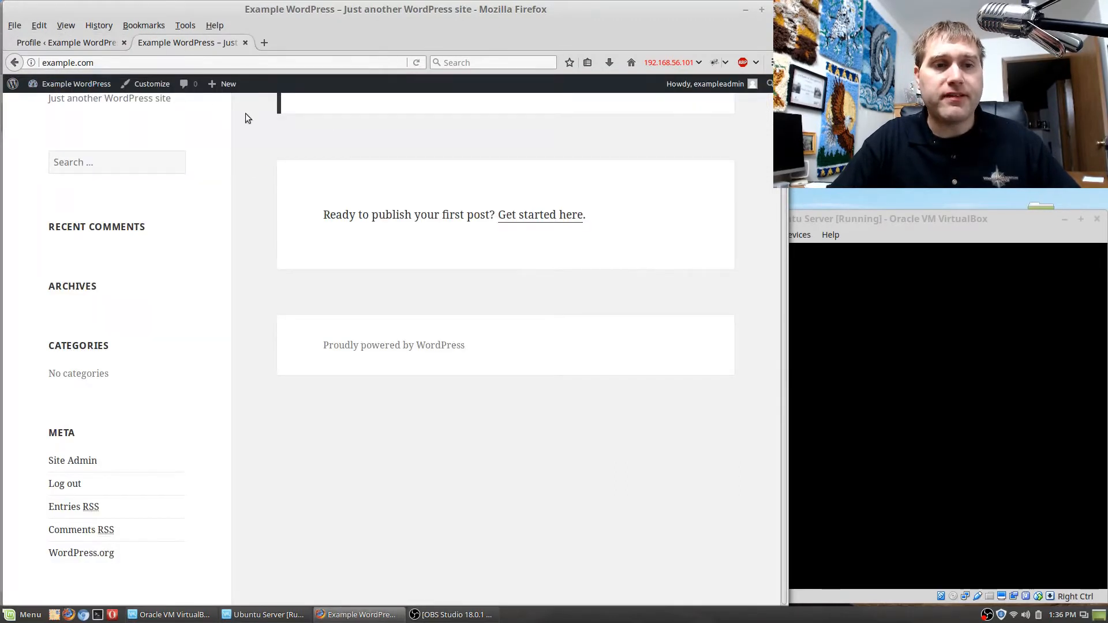
left_click(55, 43)
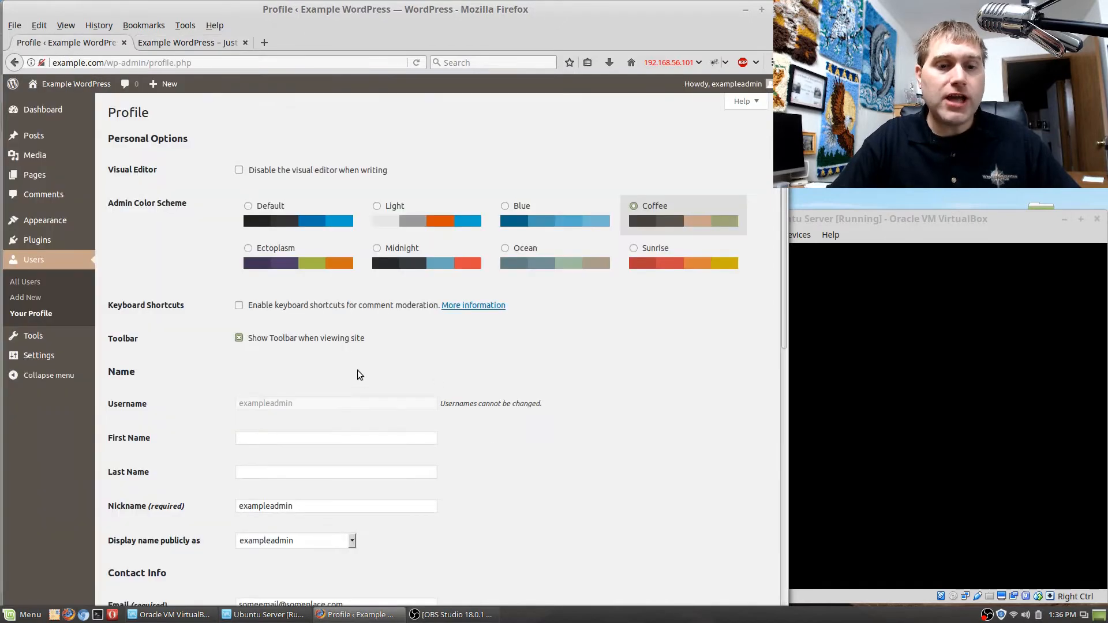
left_click(174, 43)
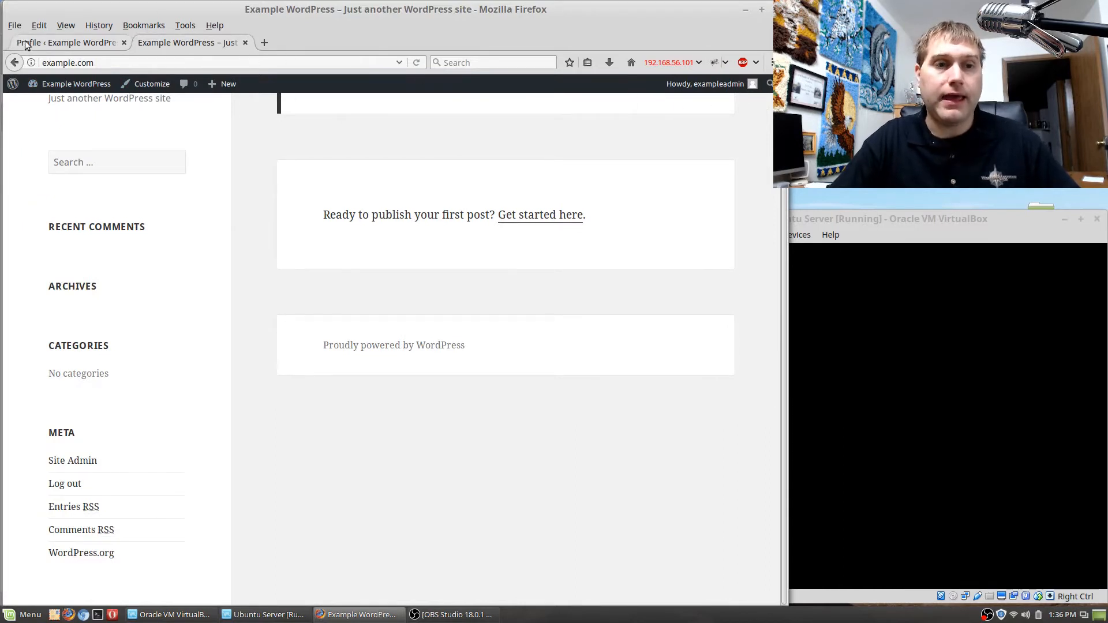
left_click(49, 47)
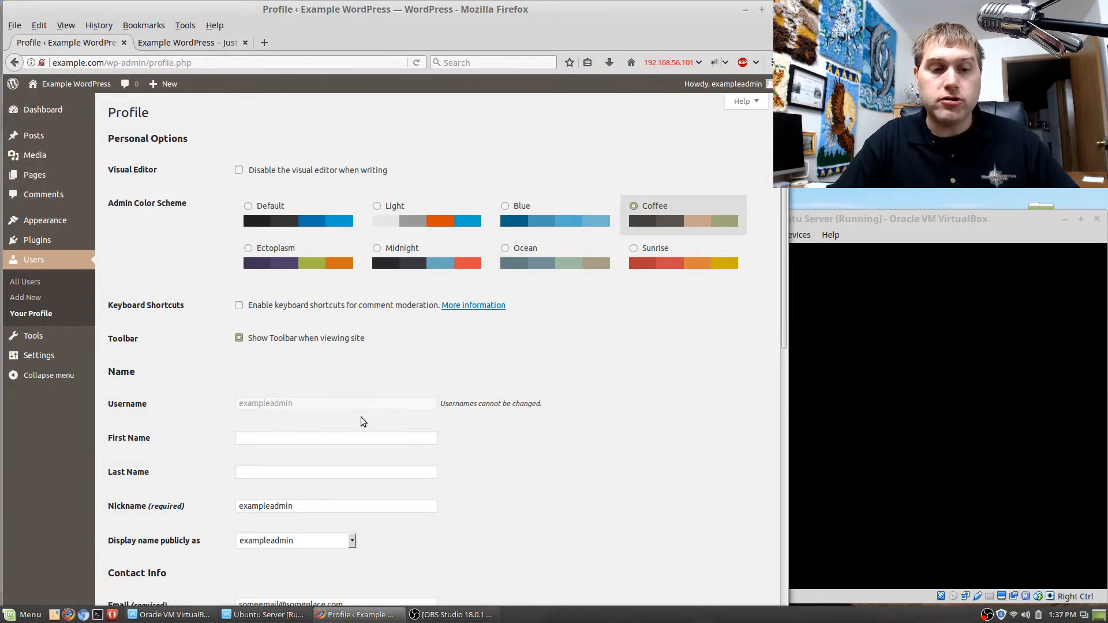
Check the public display name options in the profile, and set the nickname to Some Admin.
double_click(300, 506)
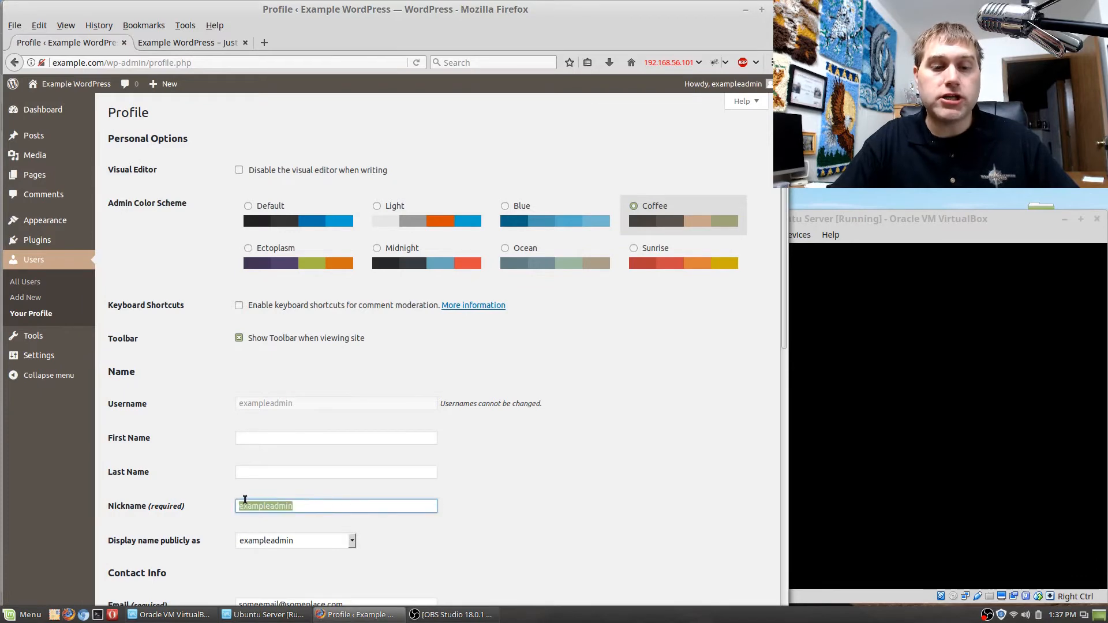
left_click(352, 541)
left_click(354, 545)
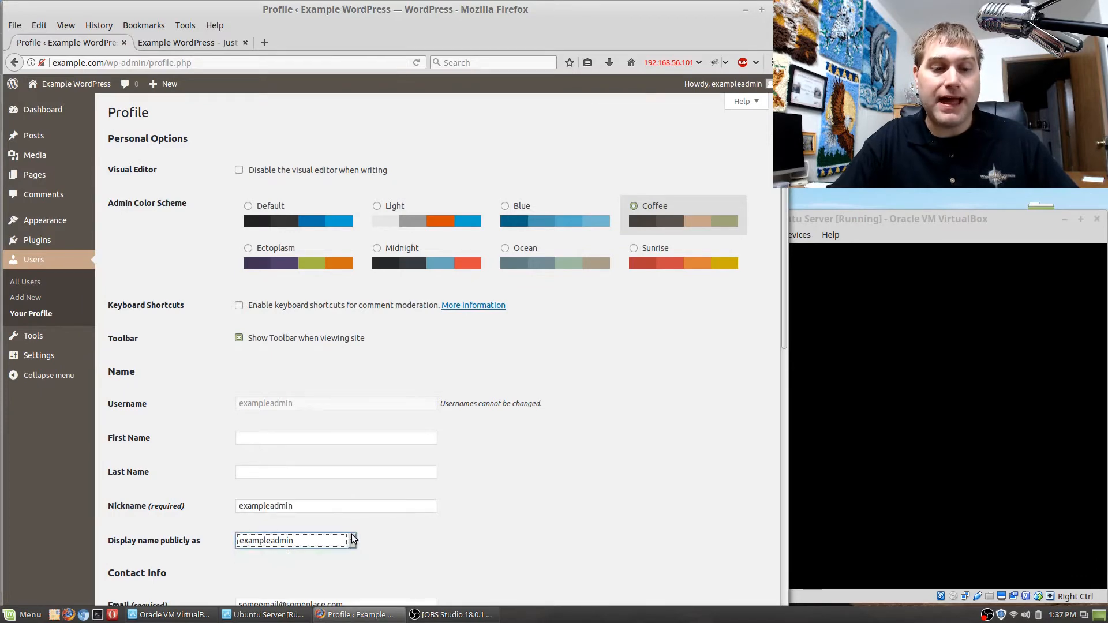
left_click(314, 411)
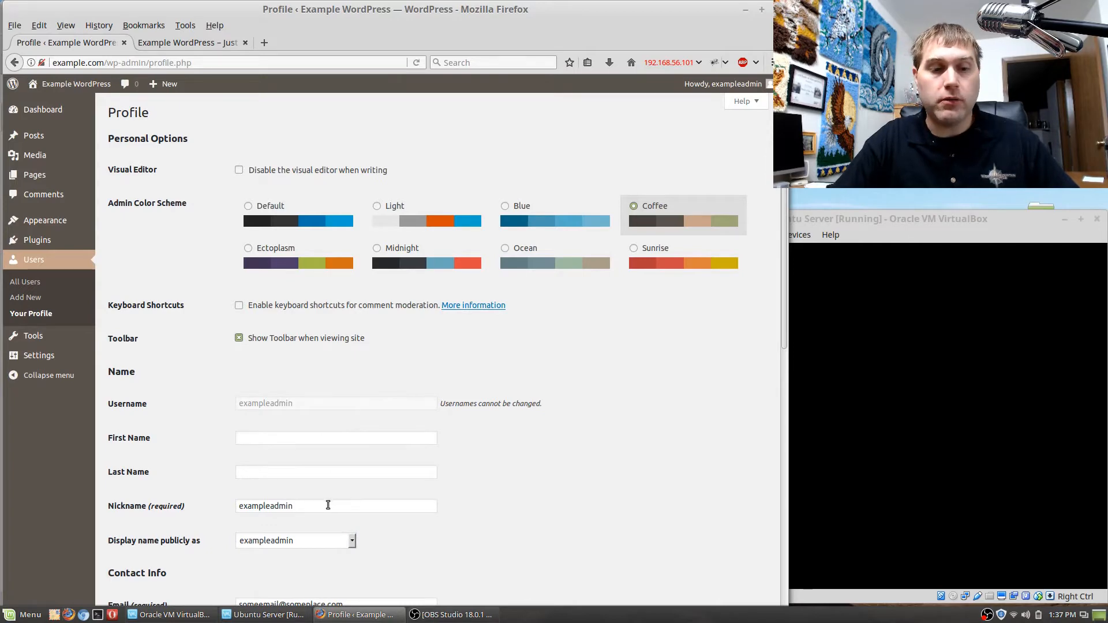
double_click(265, 506)
type("Some")
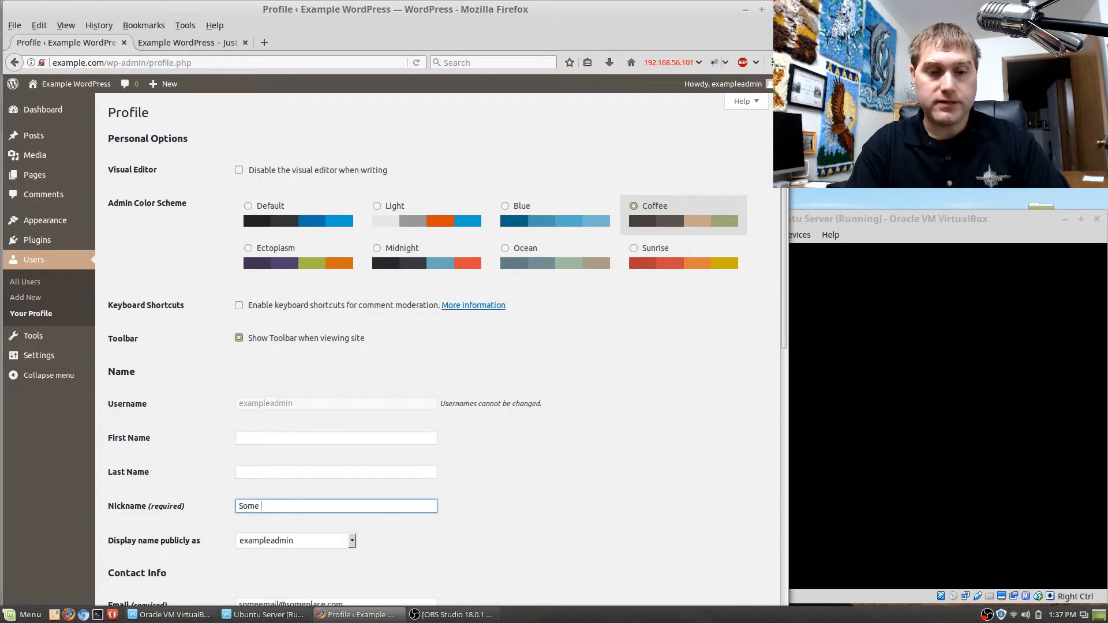
type(" Admin")
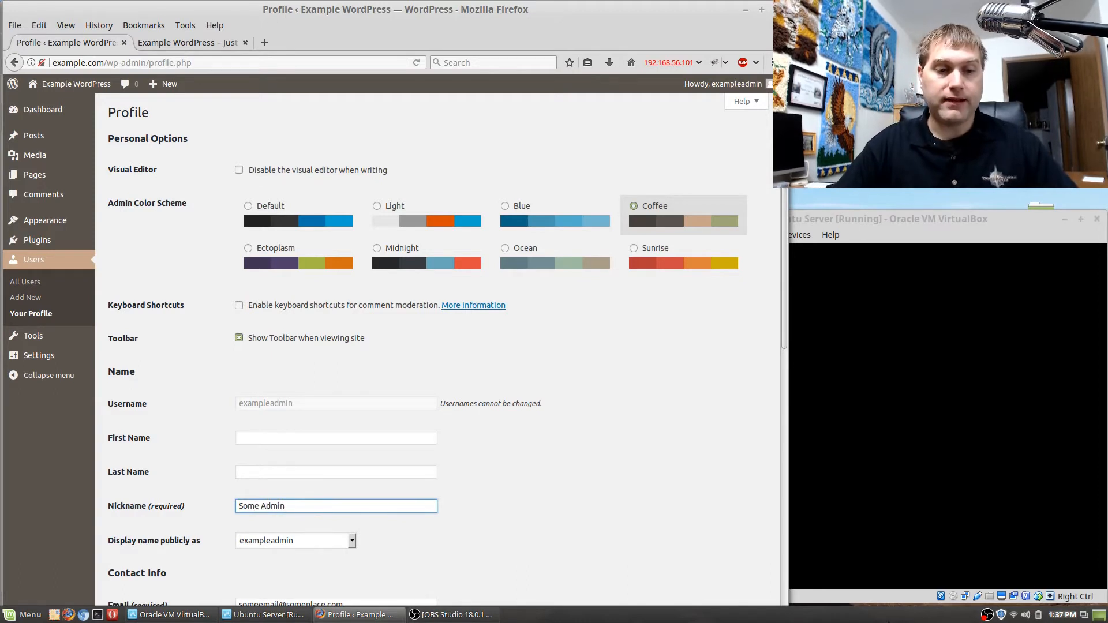
Enter a first name in the profile, and set the publicly displayed name to Some Admin.
left_click(292, 440)
type("Tom")
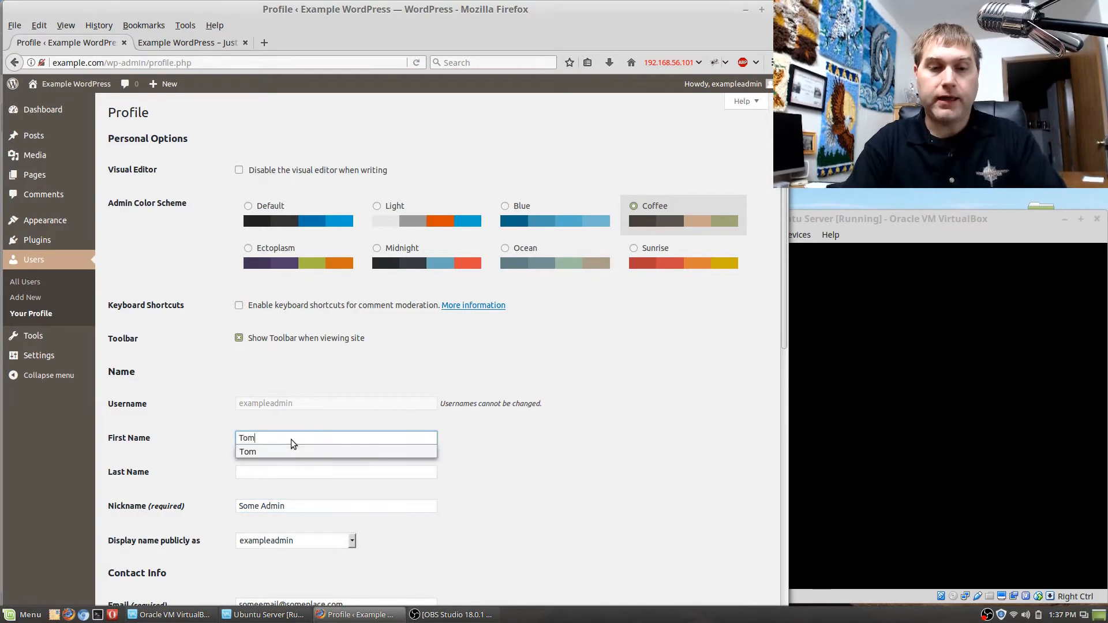
left_click(523, 499)
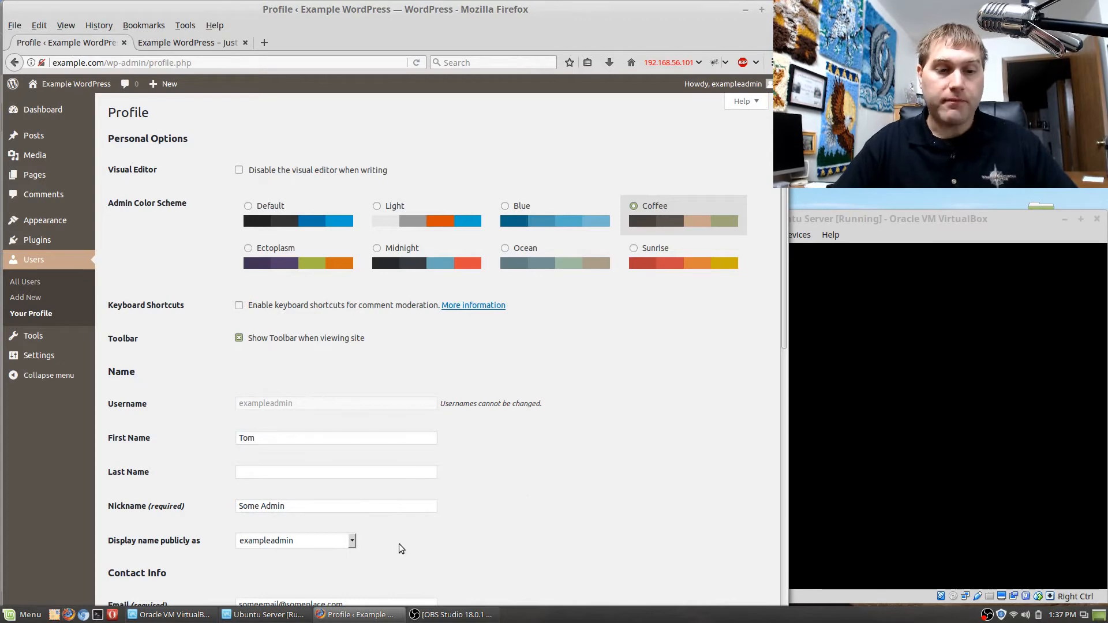
scroll(396, 549, "down", 2)
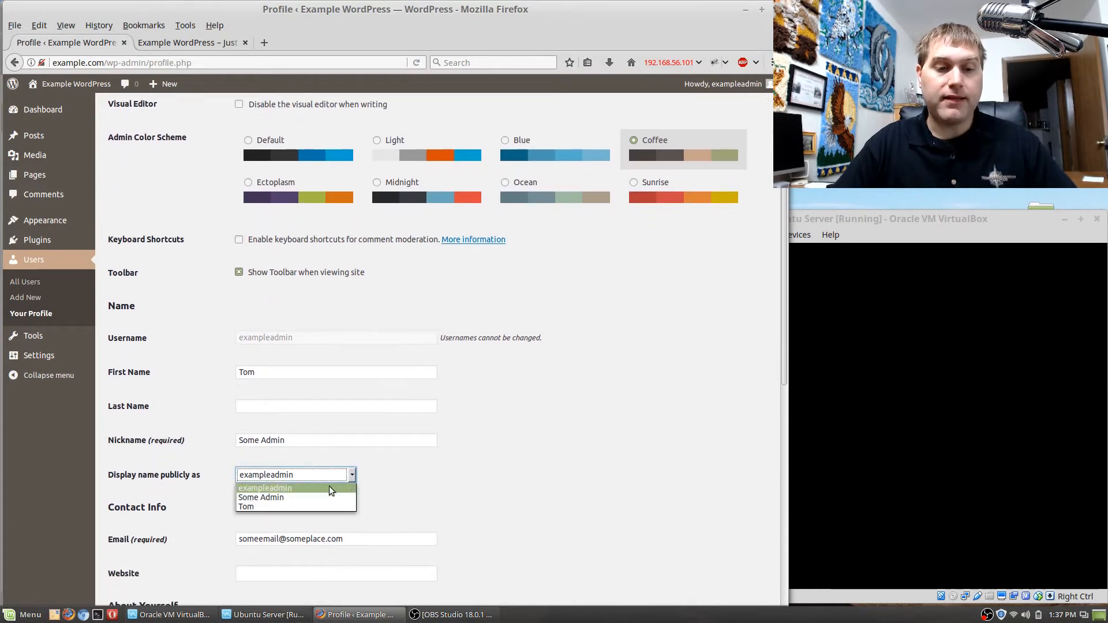
left_click(289, 496)
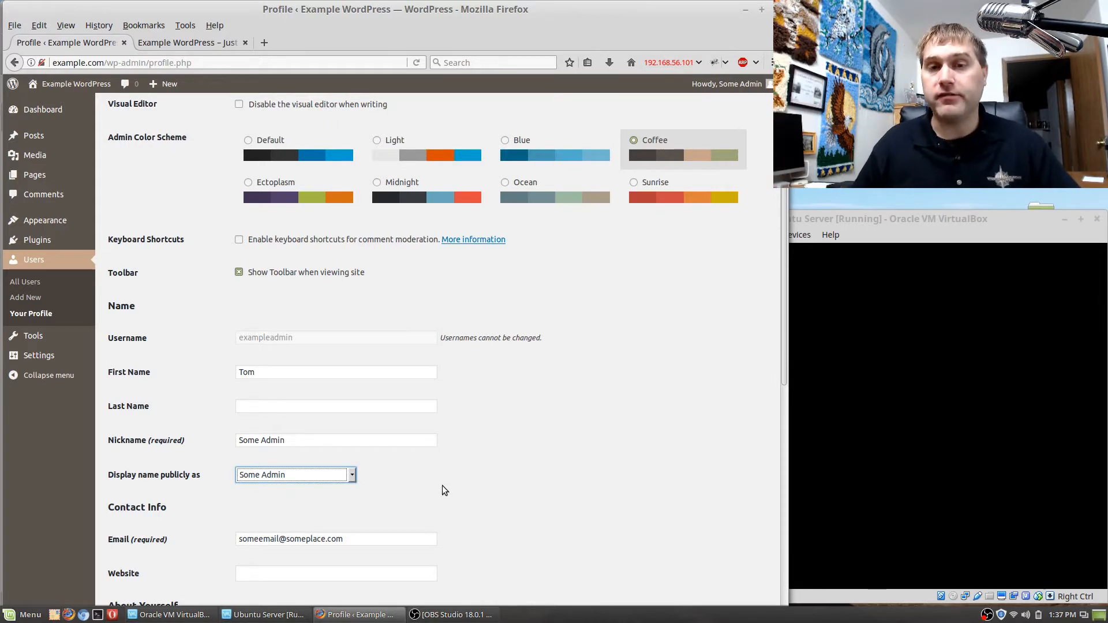
left_click(473, 504)
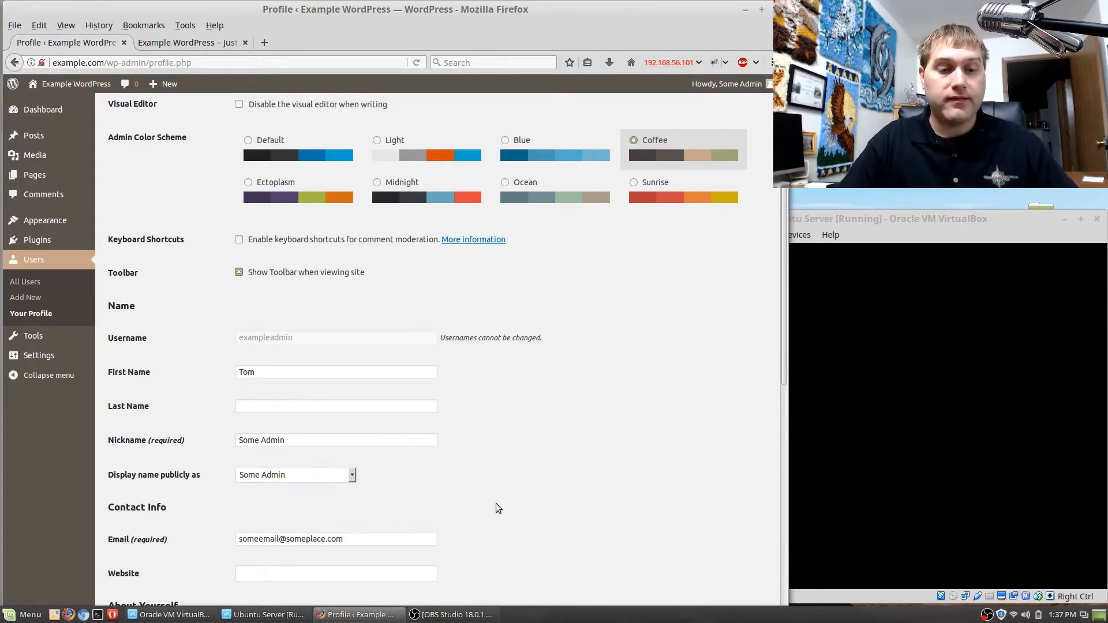
Review the profile's email, website, biographical info, profile picture and account management fields.
scroll(496, 504, "down", 1)
scroll(498, 506, "down", 3)
triple_click(368, 406)
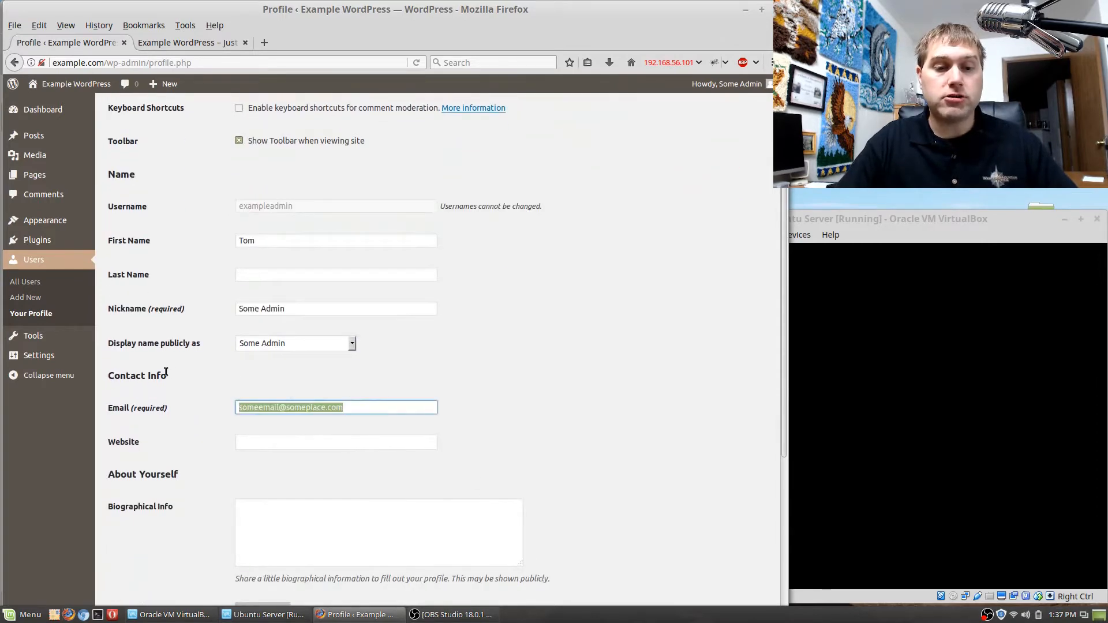
left_click(500, 460)
scroll(485, 453, "down", 1)
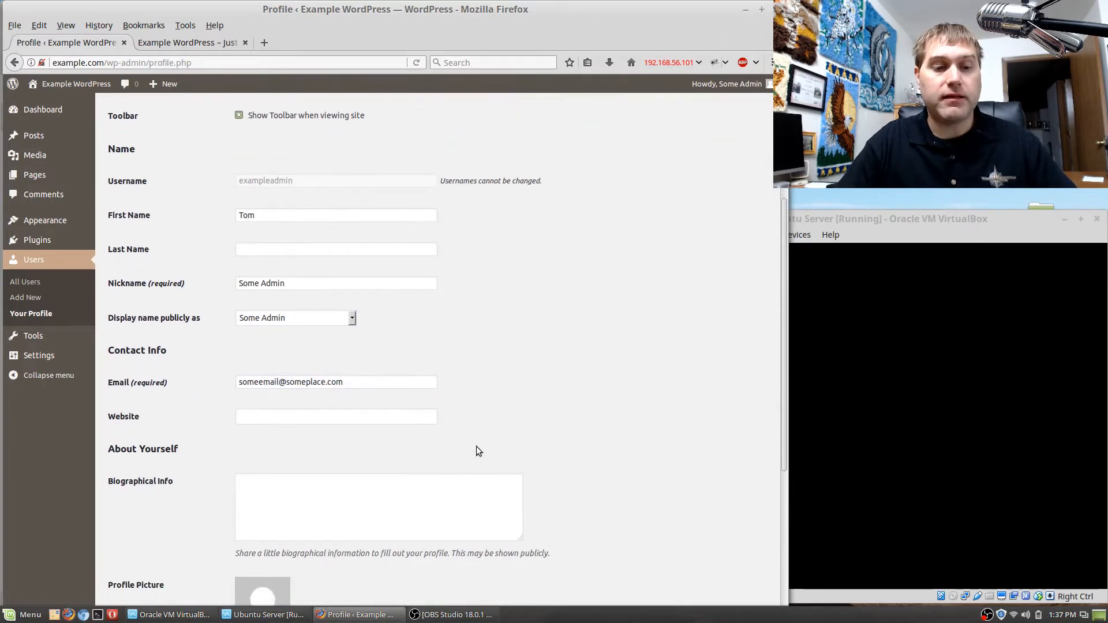
left_click(363, 416)
scroll(554, 465, "down", 2)
left_click(365, 433)
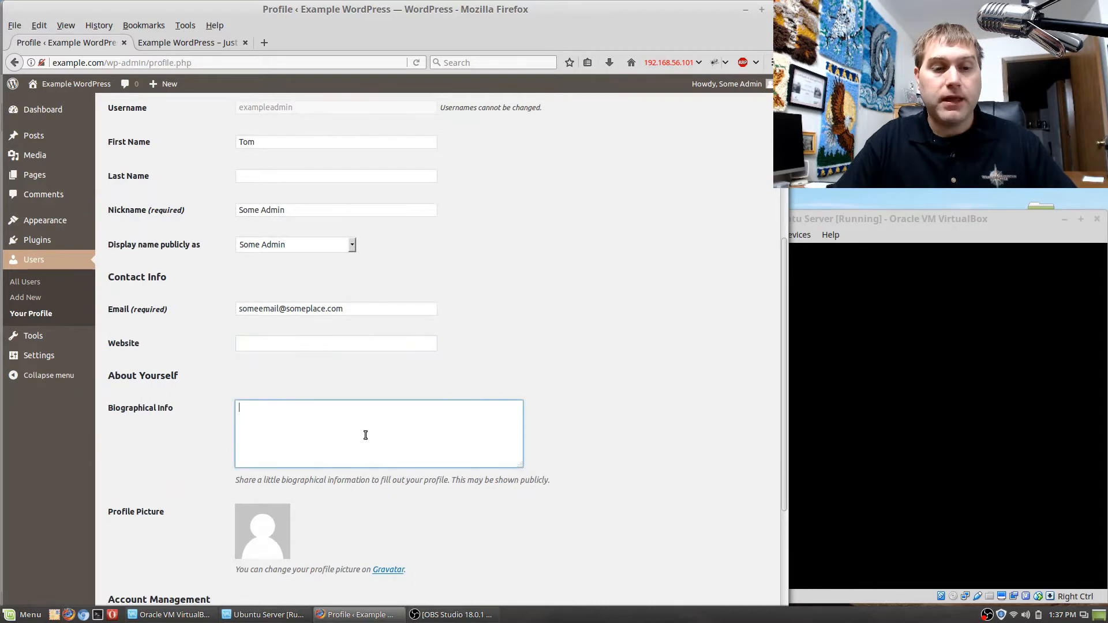
scroll(368, 406, "down", 1)
scroll(367, 406, "down", 2)
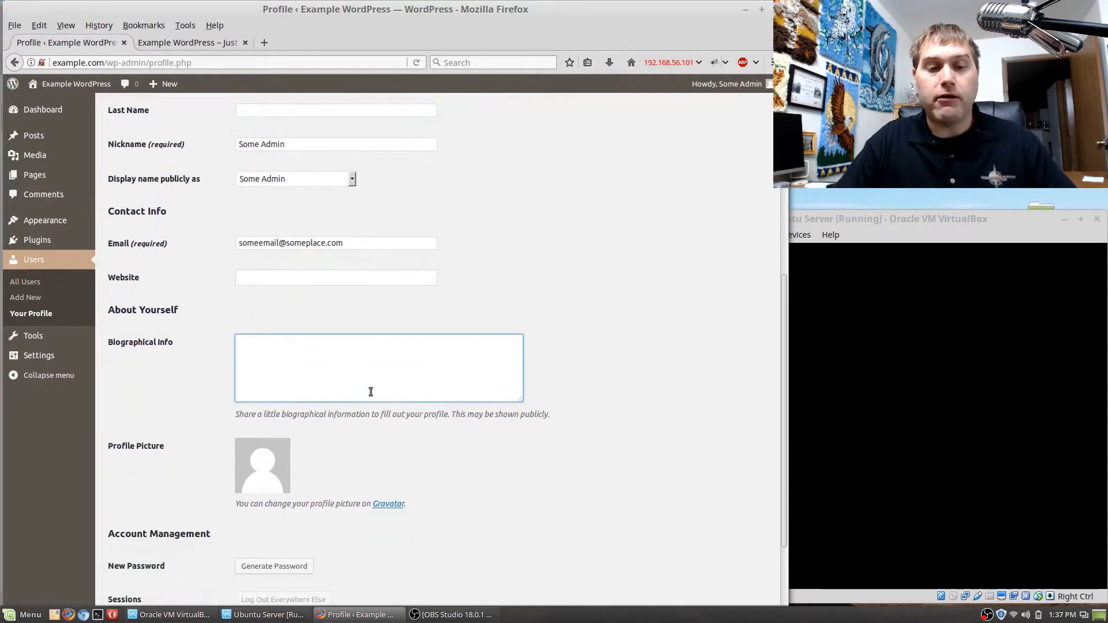
scroll(359, 398, "down", 4)
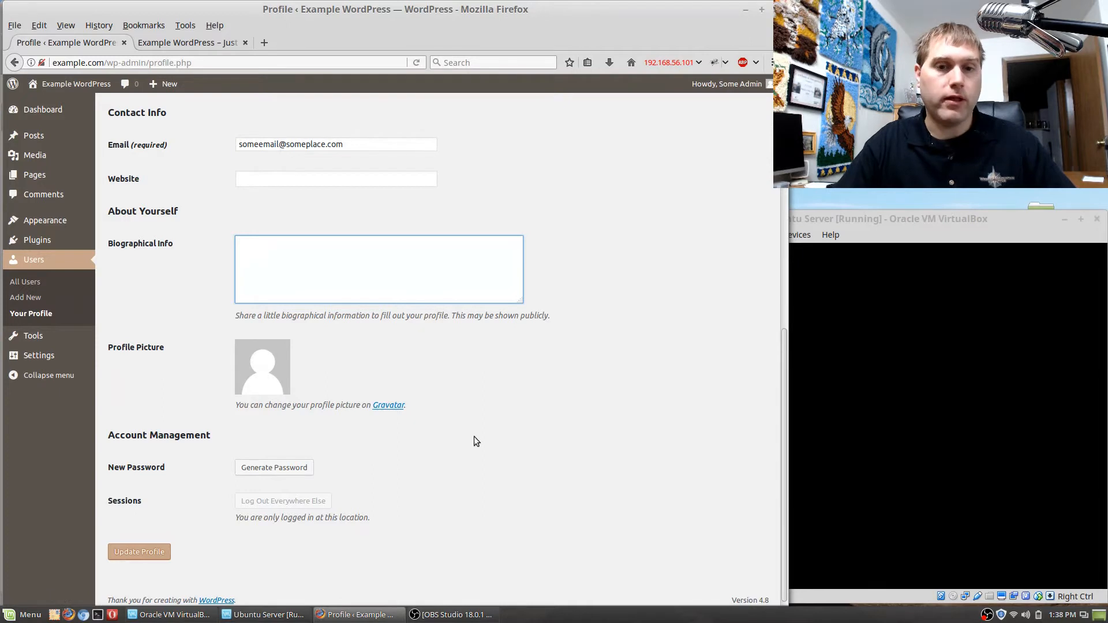
scroll(513, 433, "down", 1)
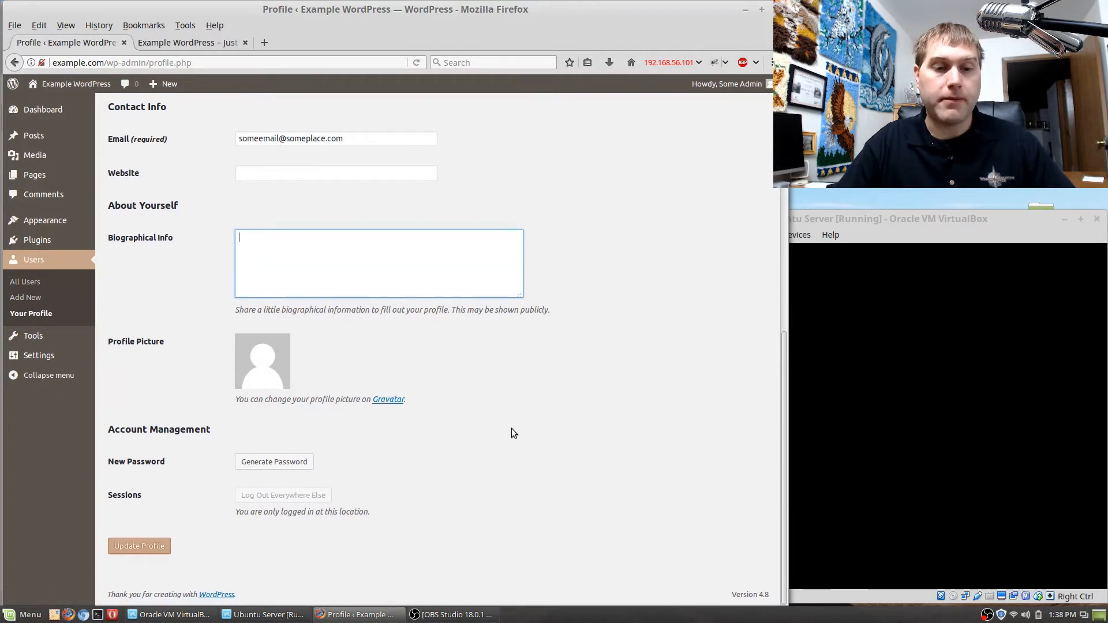
Generate a new account password in the profile and look over the rest of the profile form.
left_click(267, 463)
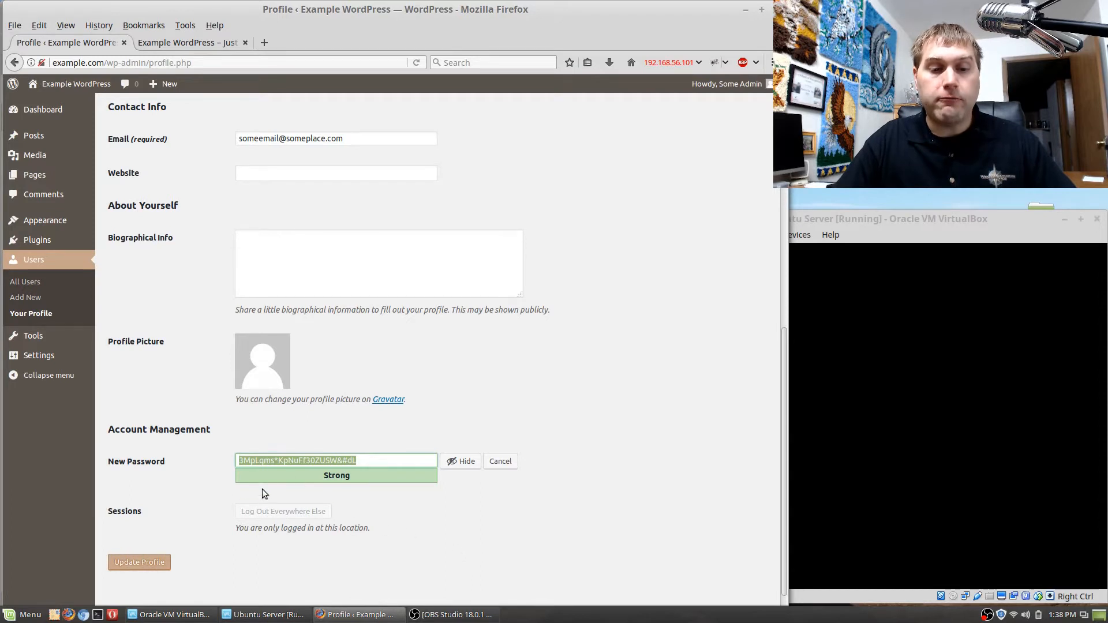
left_click(414, 525)
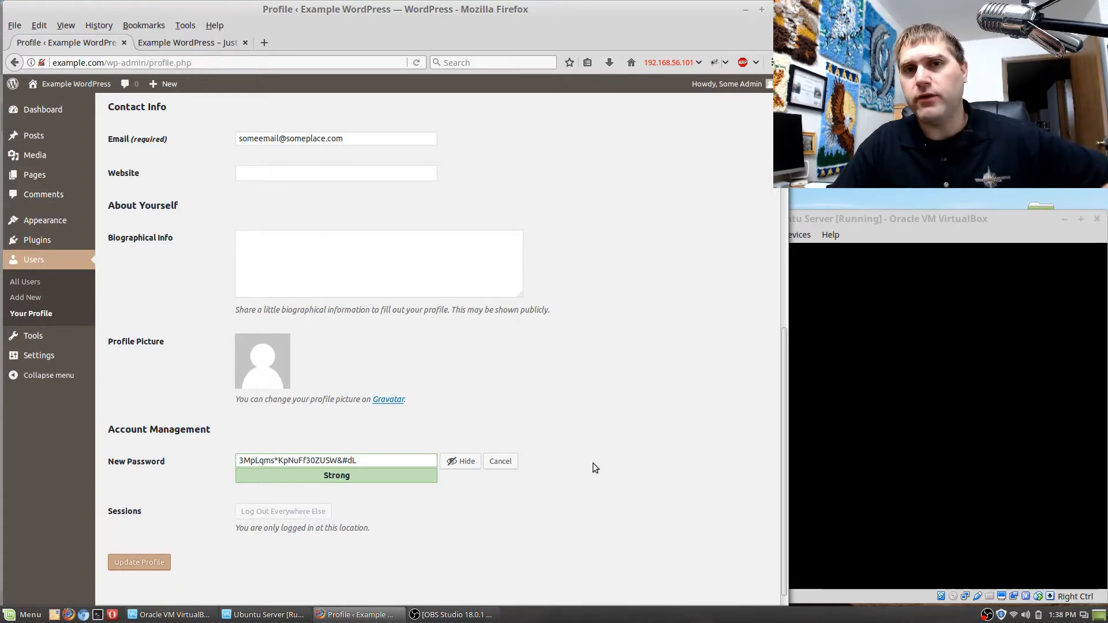
scroll(569, 458, "up", 10)
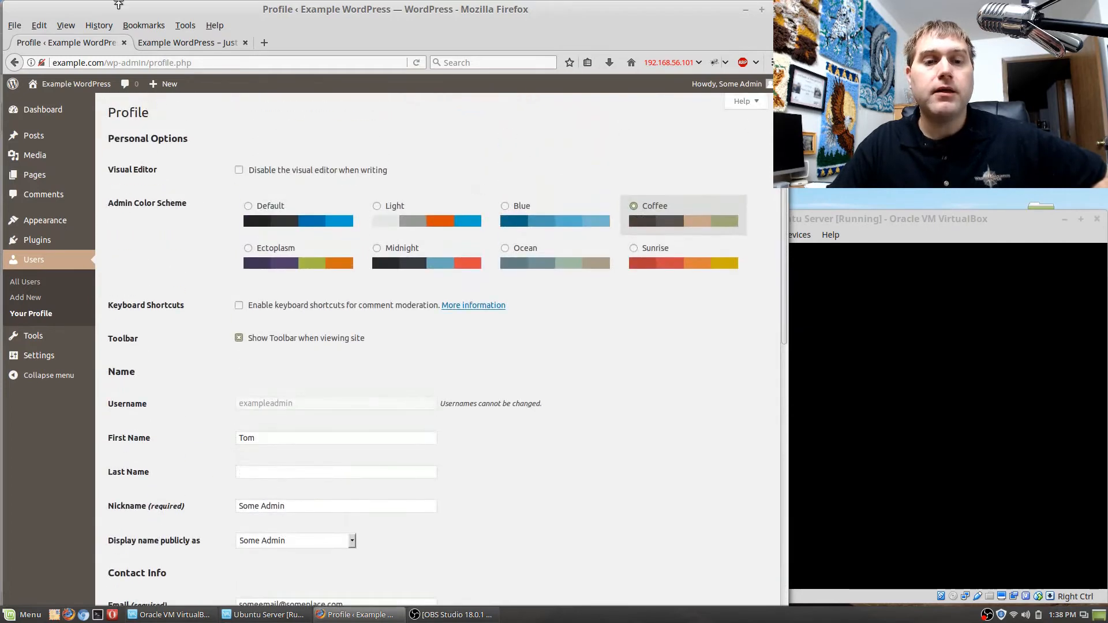
scroll(611, 536, "down", 10)
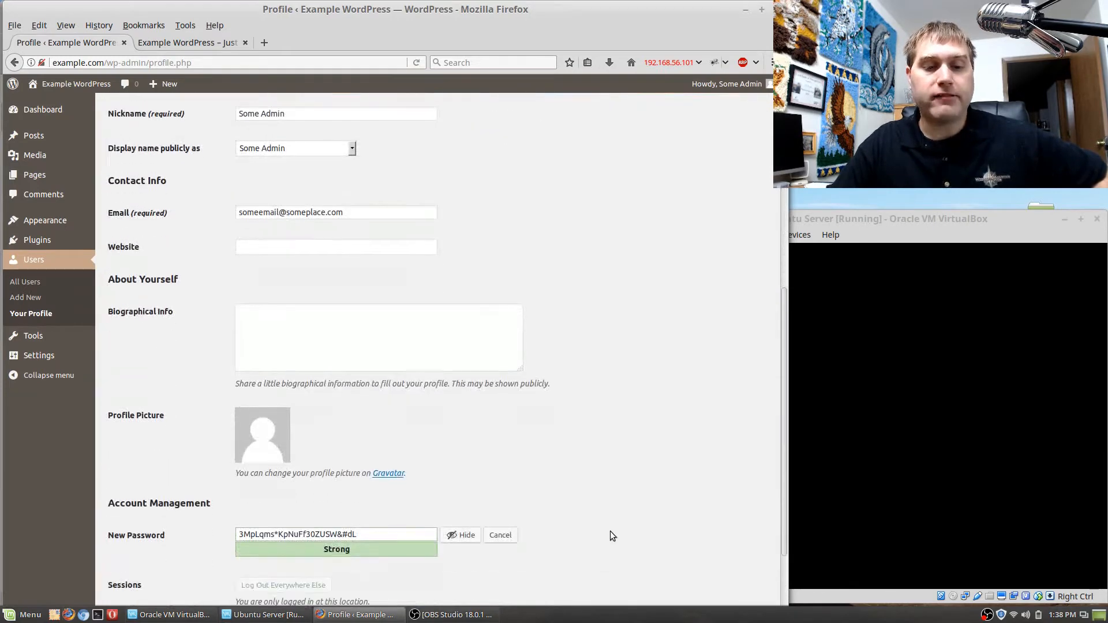
scroll(612, 536, "down", 3)
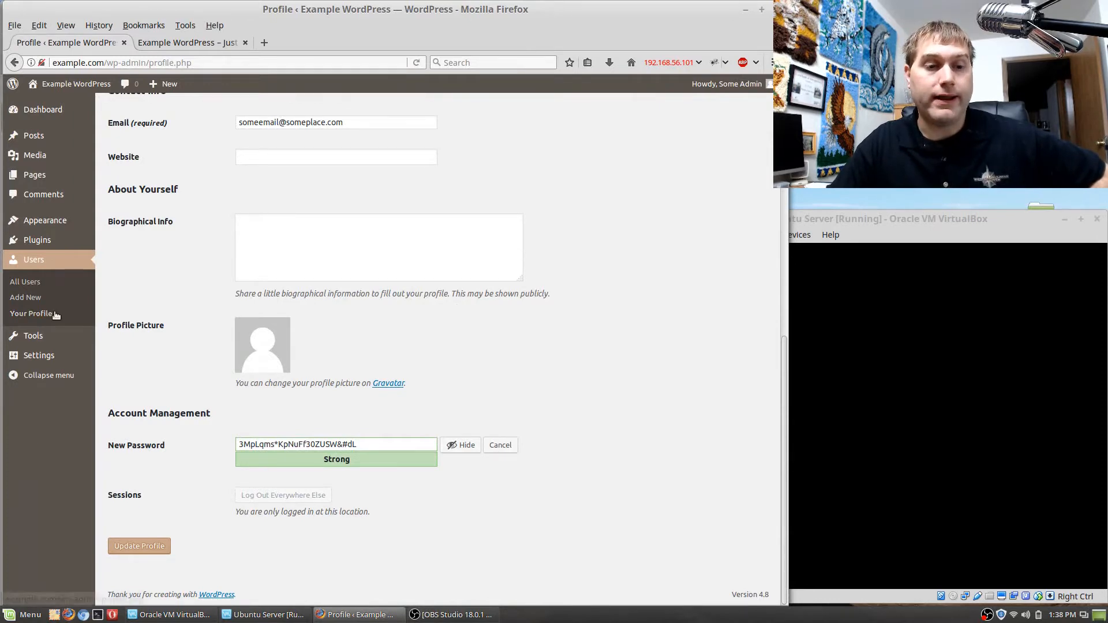
Leave the profile without saving, and look through the Available Tools, Import and Export pages.
left_click(39, 337)
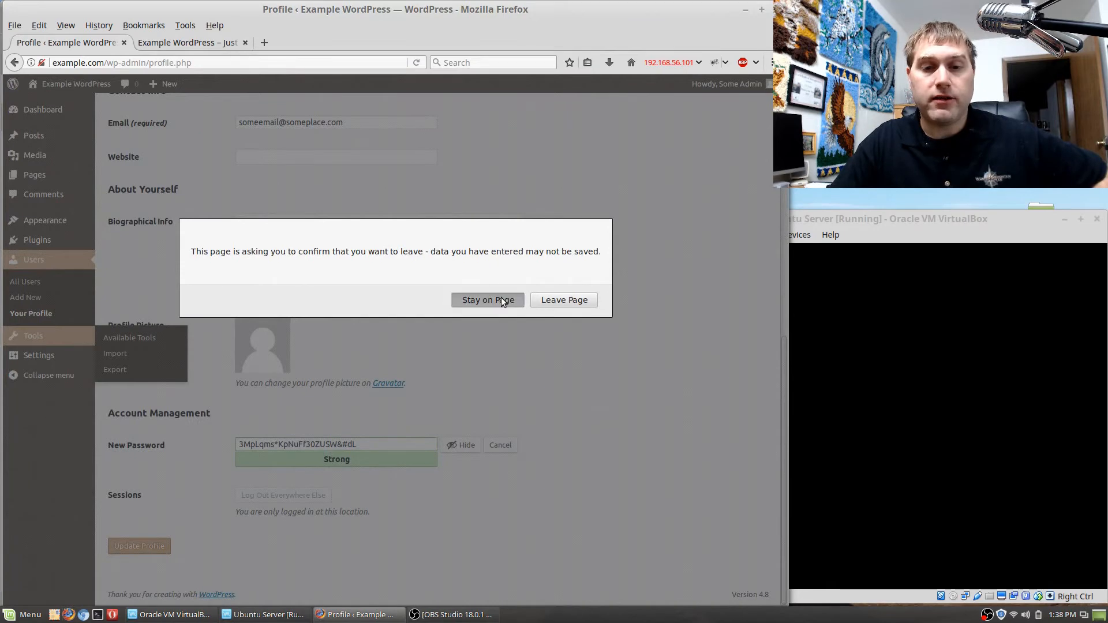
left_click(563, 301)
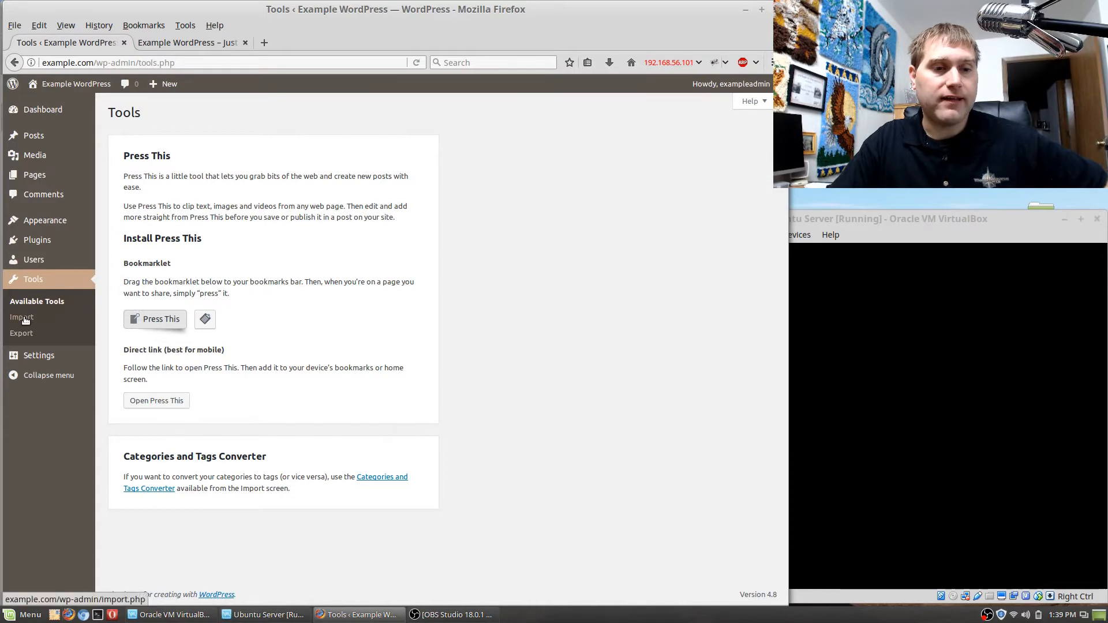
left_click(41, 355)
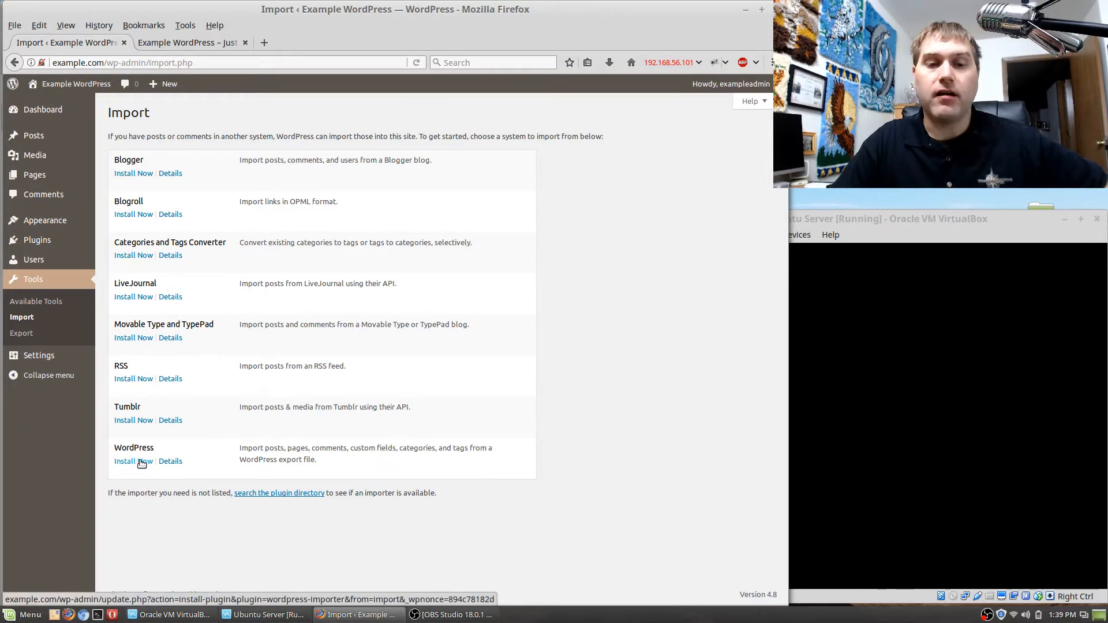
left_click(22, 333)
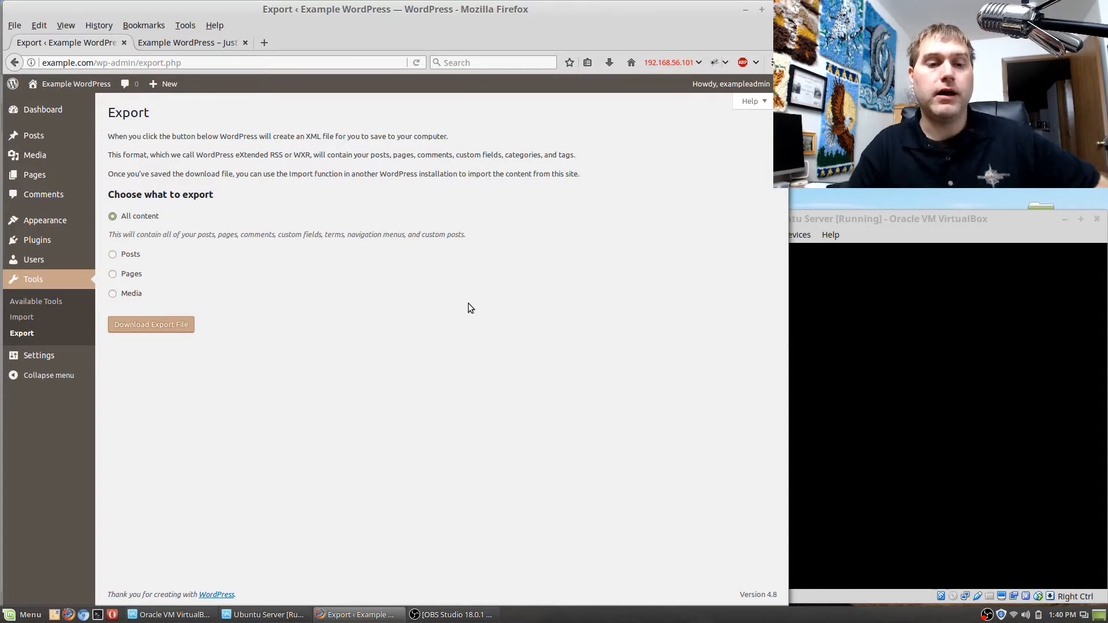
Set the site tagline to "Teaching Wordpress to the Masses" in the General Settings.
left_click(35, 352)
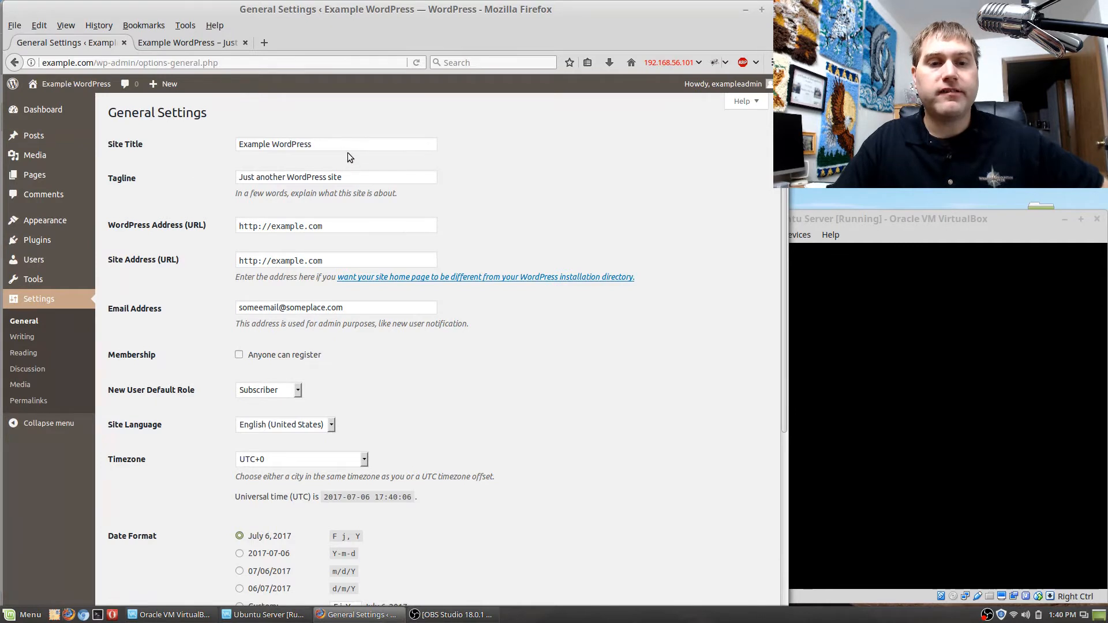
left_click_drag(346, 148, 119, 127)
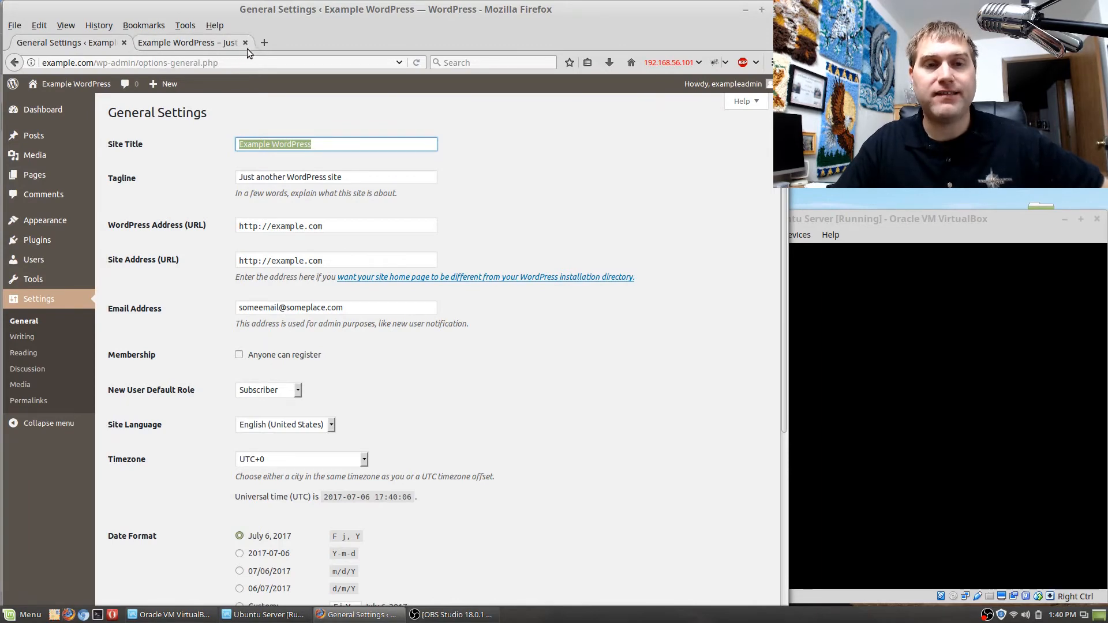
left_click(357, 179)
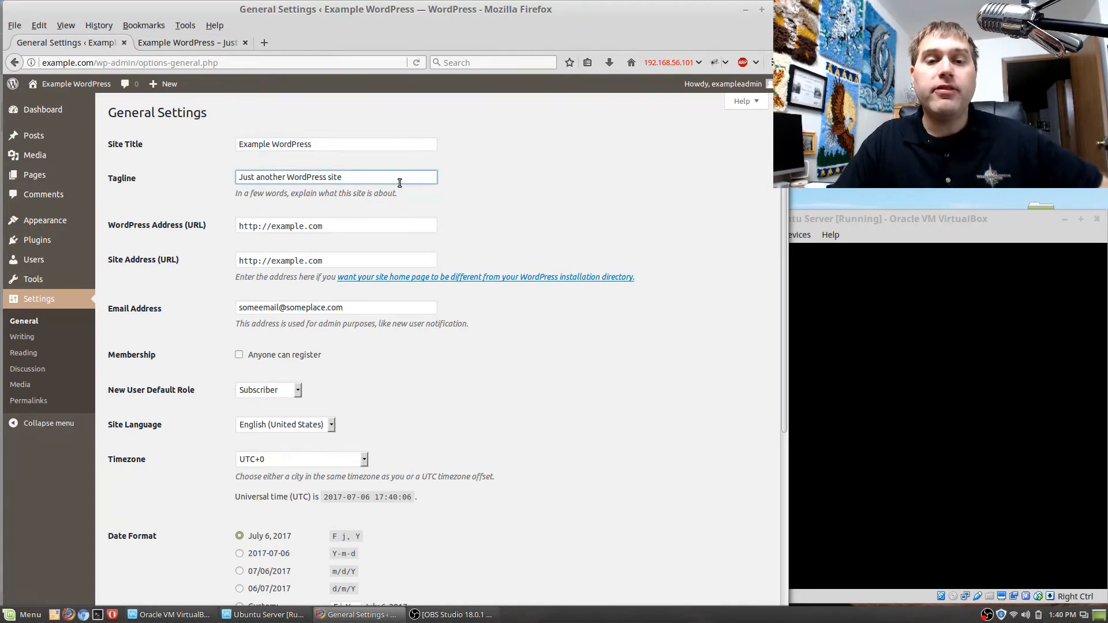
left_click_drag(357, 177, 253, 168)
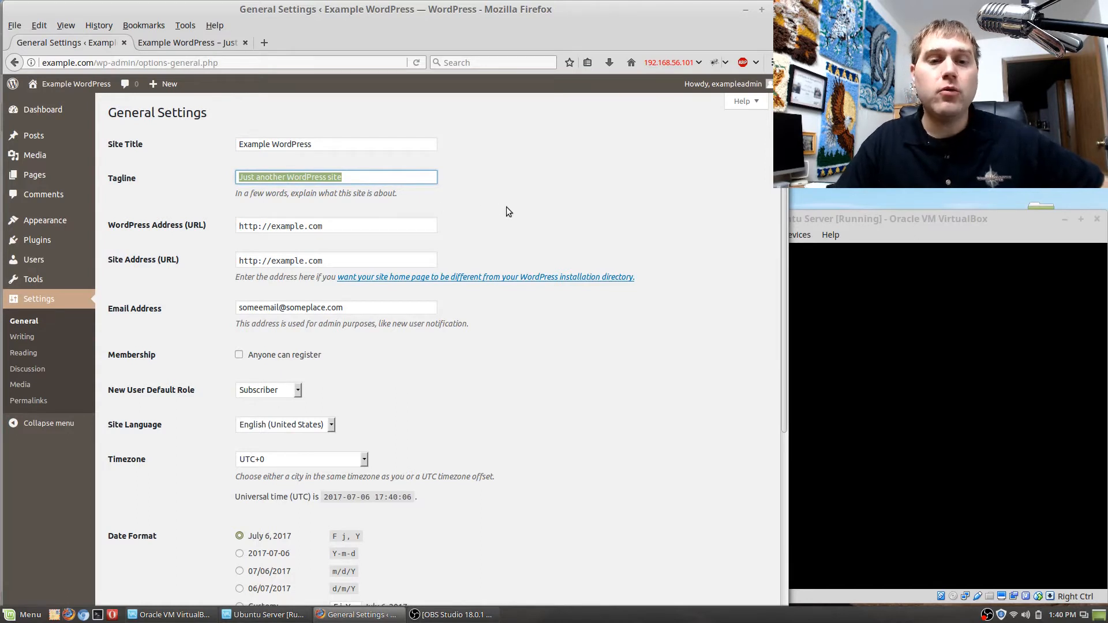
key("BackSpace")
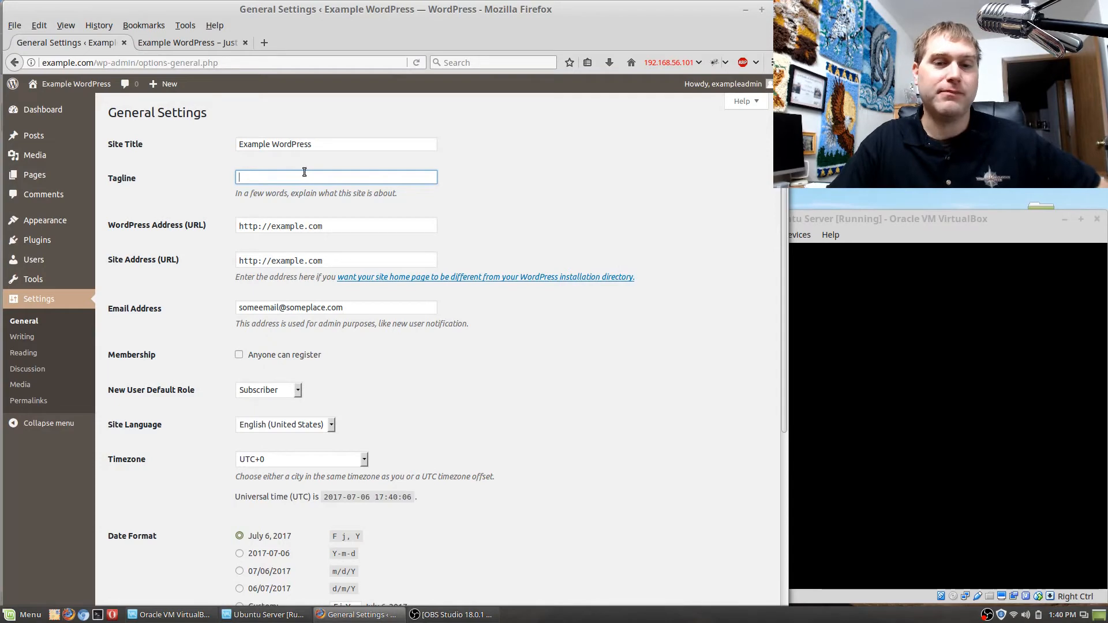
type("Tea")
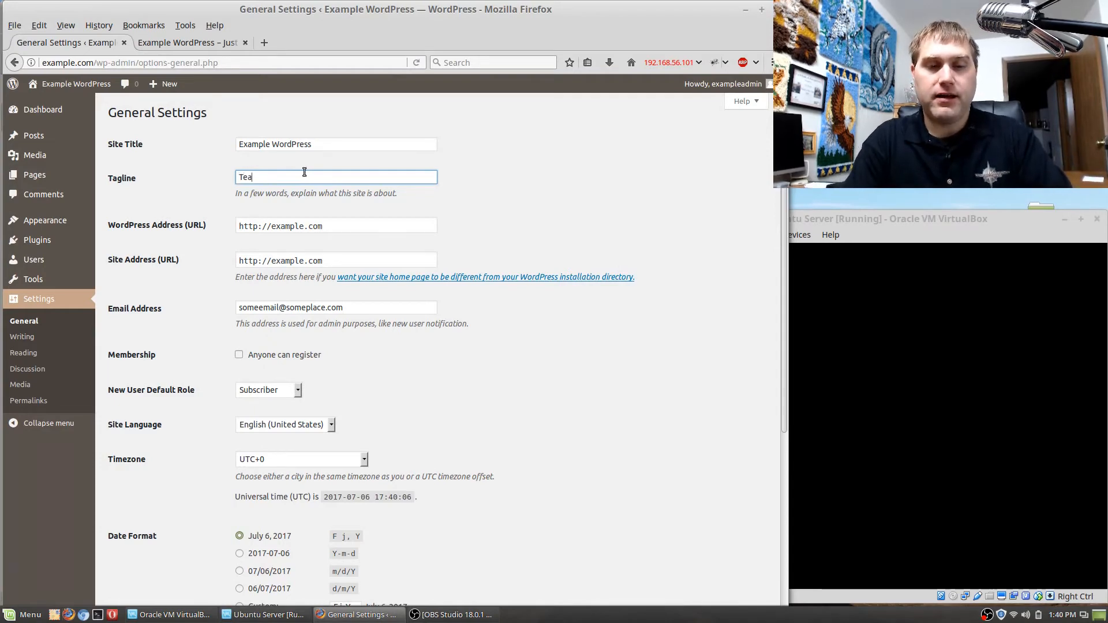
type("ching Wordp")
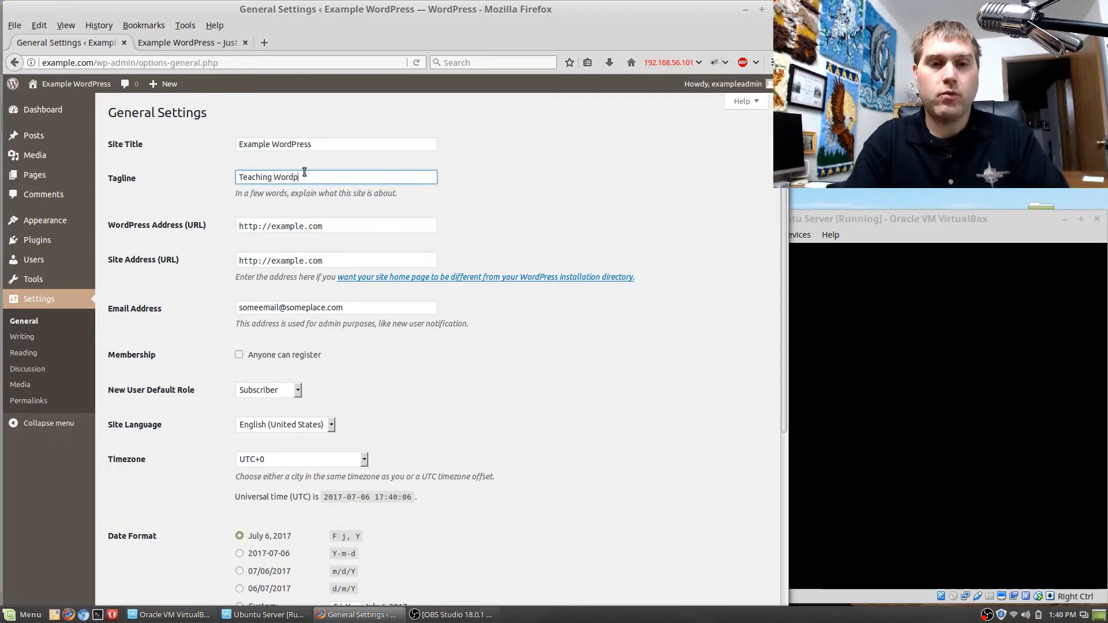
type("ress to the Masses")
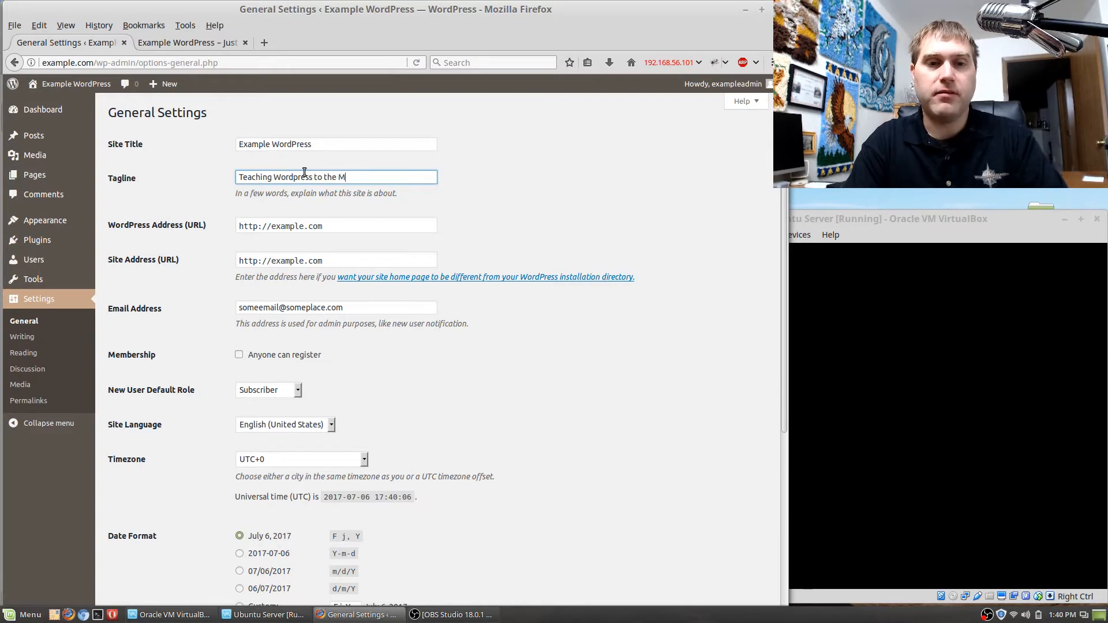
left_click(653, 365)
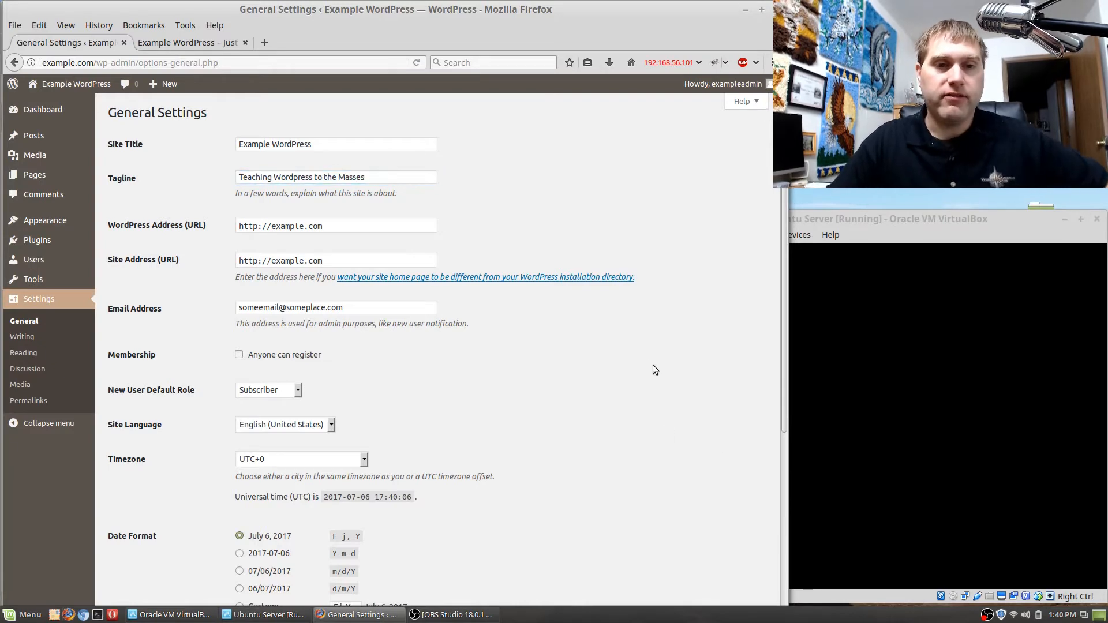
left_click(381, 225)
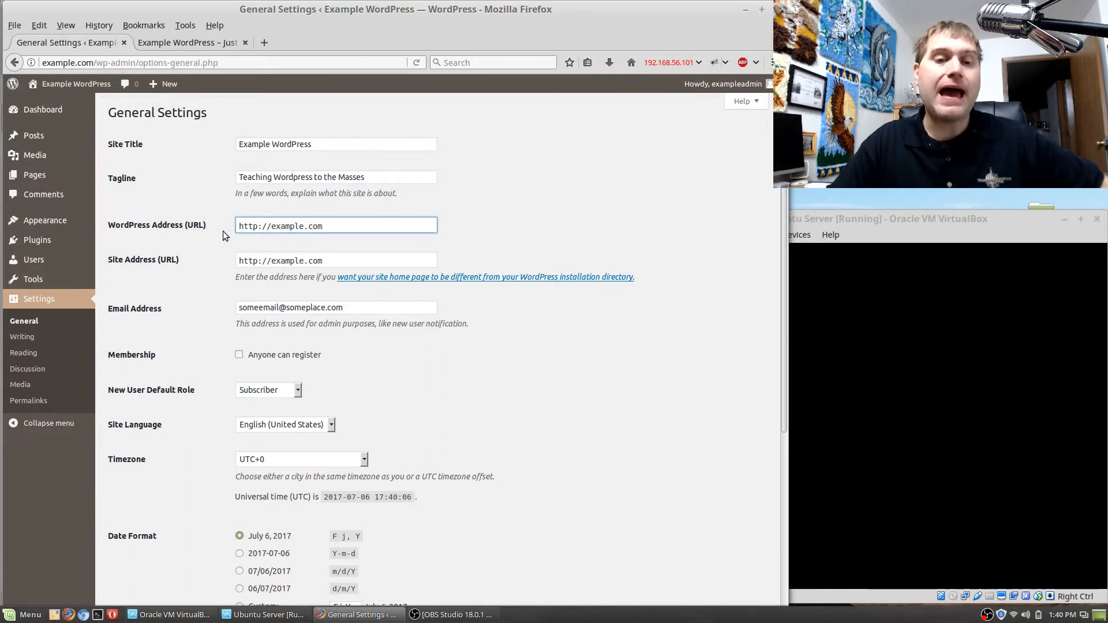
left_click(274, 229)
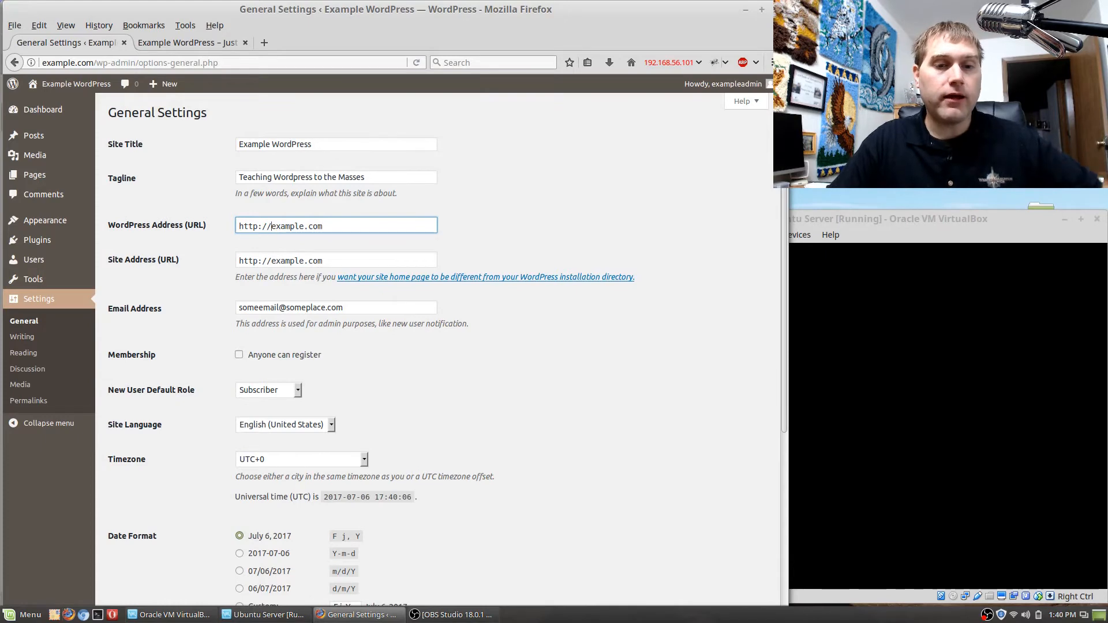
type("www.")
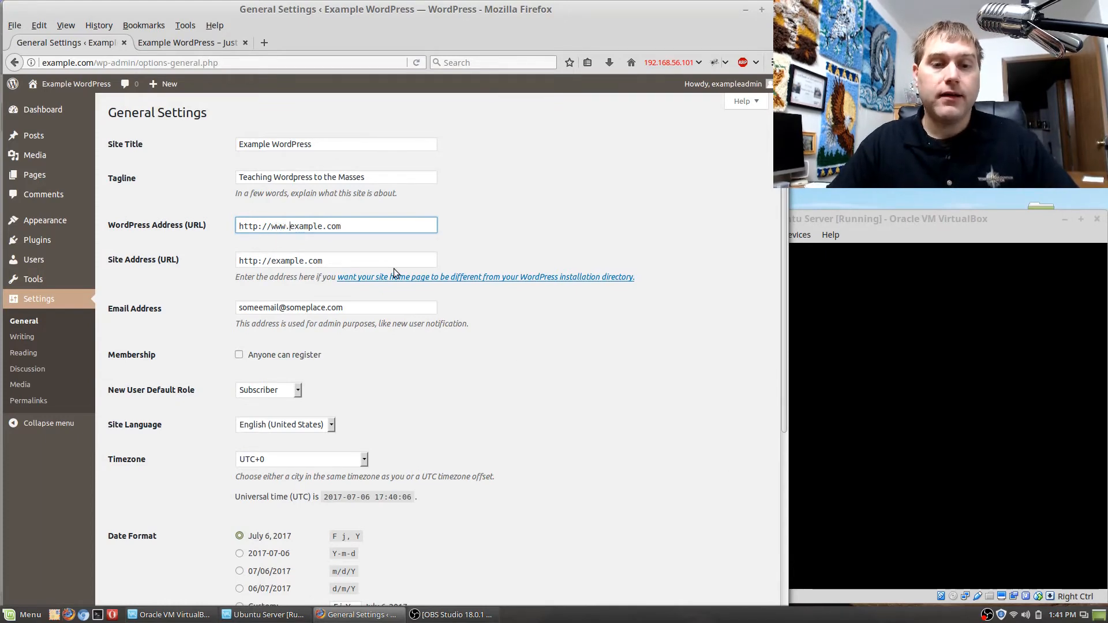
key("BackSpace")
key("BackSpace")
key("BackSpace")
key("BackSpace")
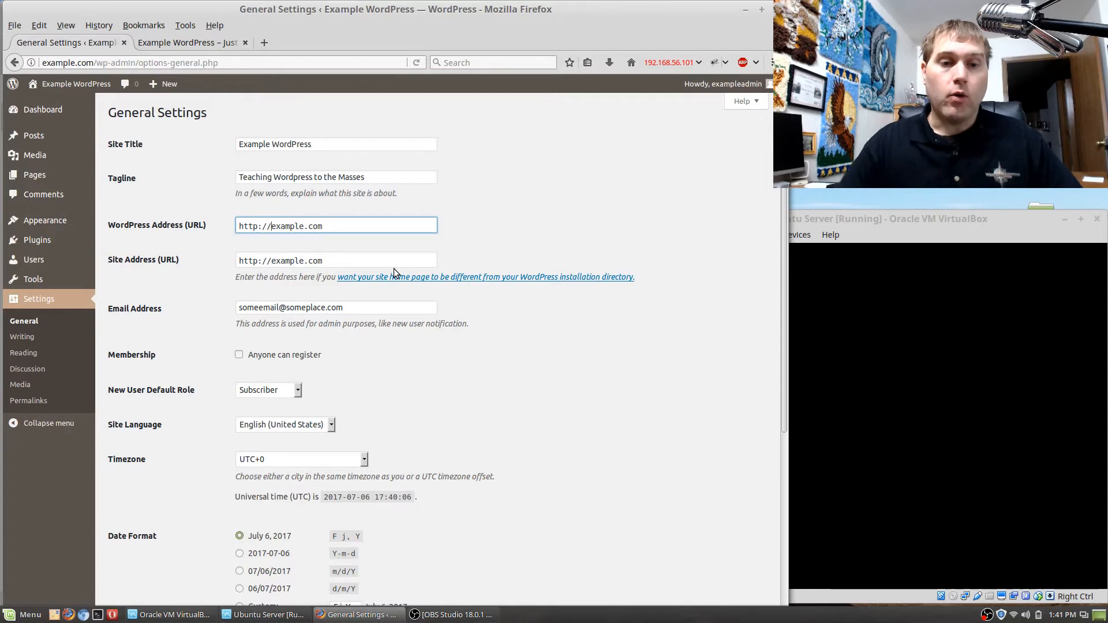
left_click(523, 224)
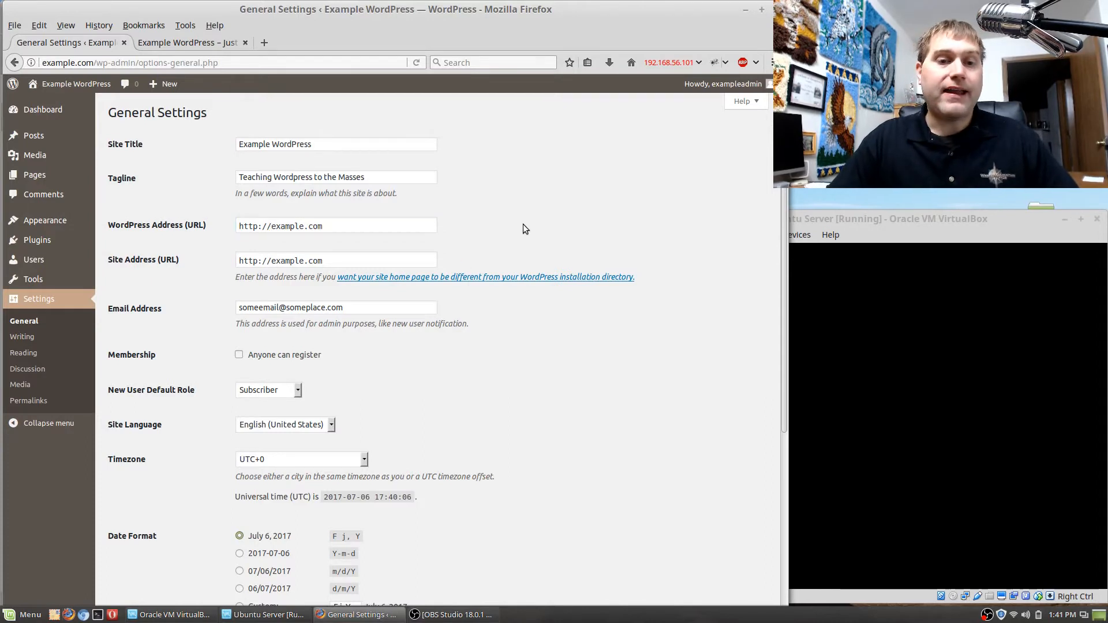
Try https in both the WordPress address and the site address, and restore http in both.
left_click(260, 226)
type("s")
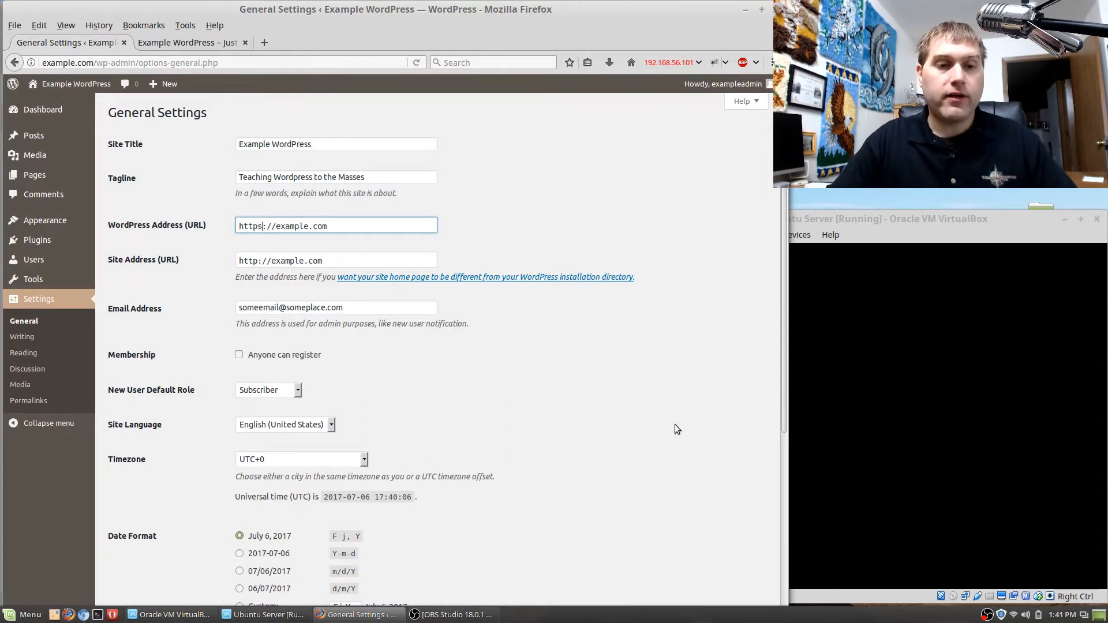
left_click(260, 261)
type("s")
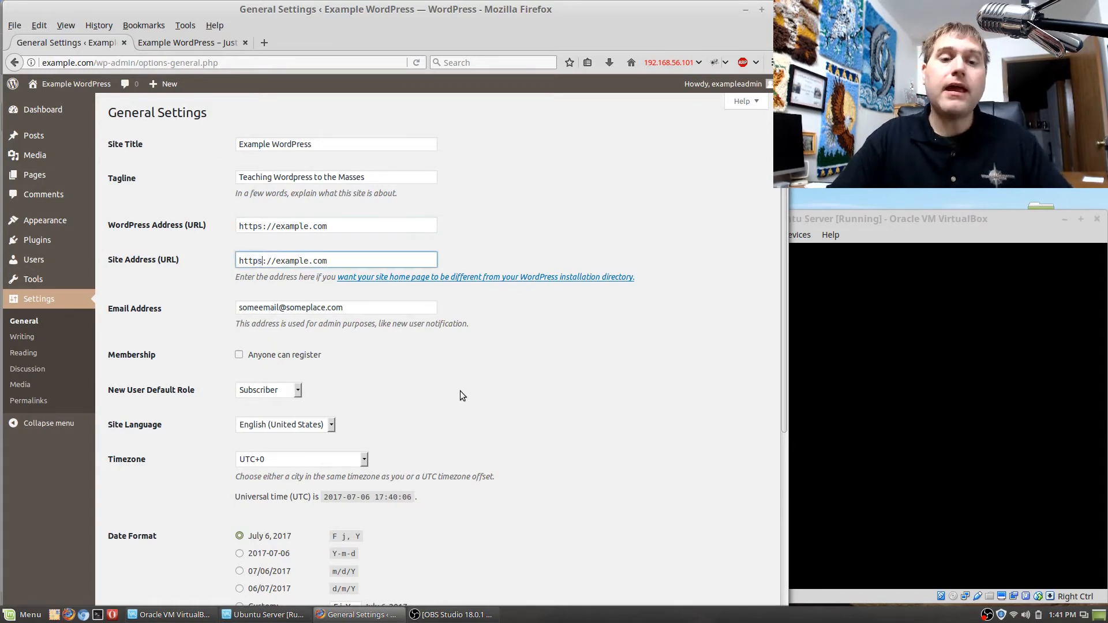
key("BackSpace")
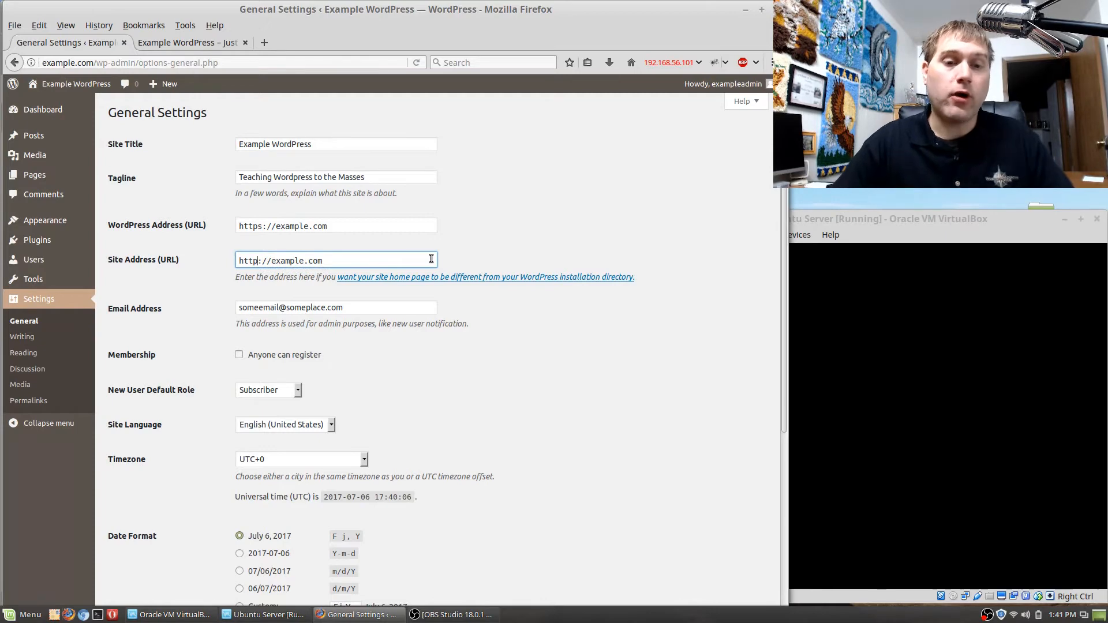
left_click(262, 226)
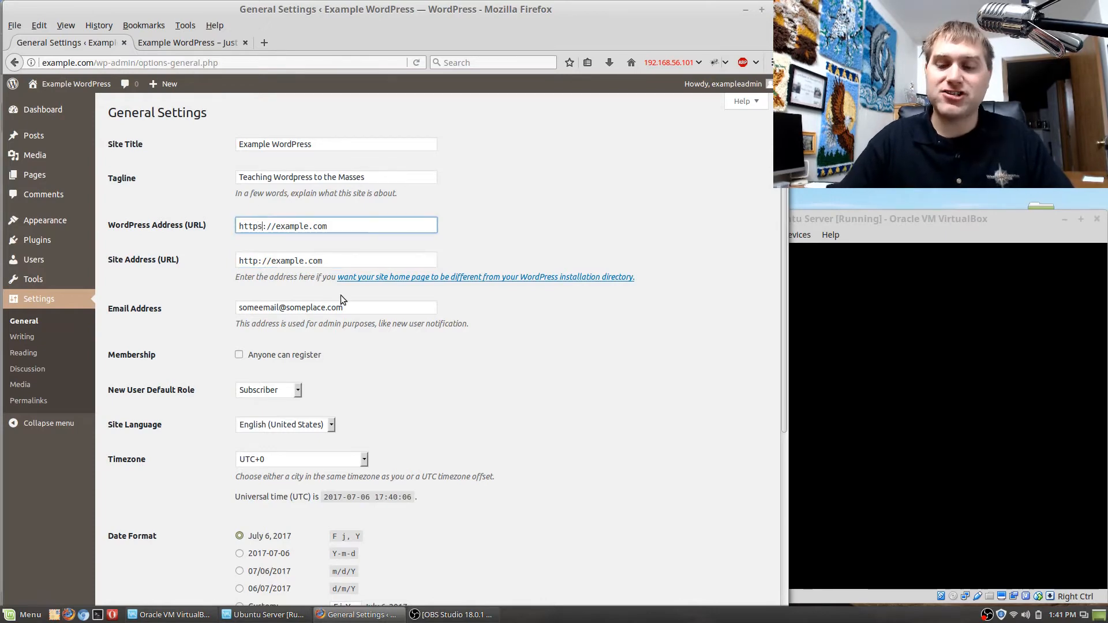
key("BackSpace")
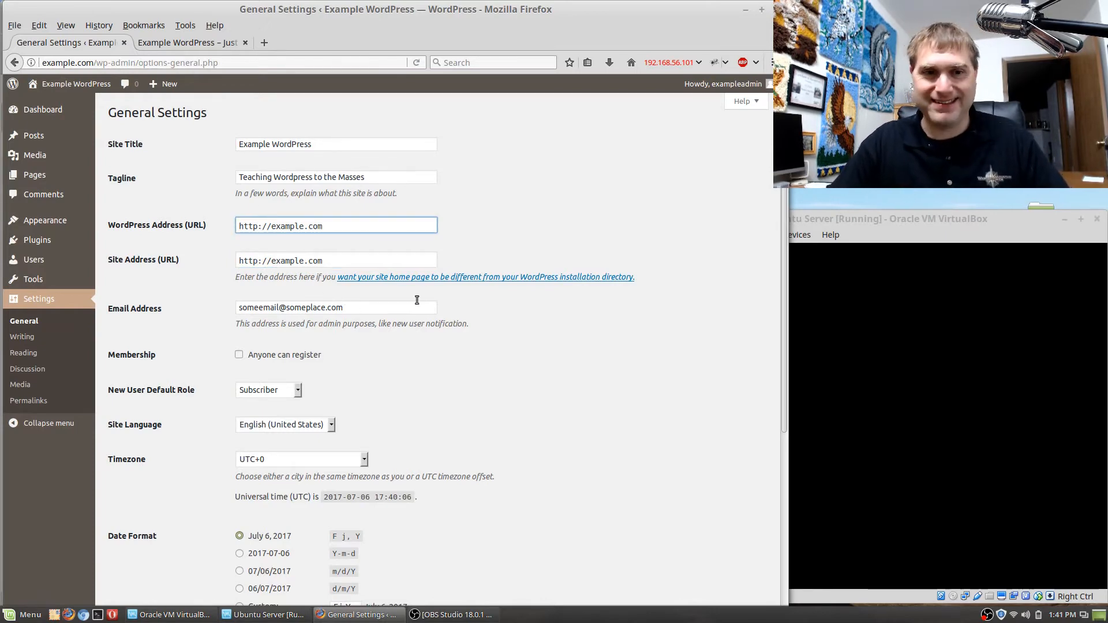
left_click(535, 234)
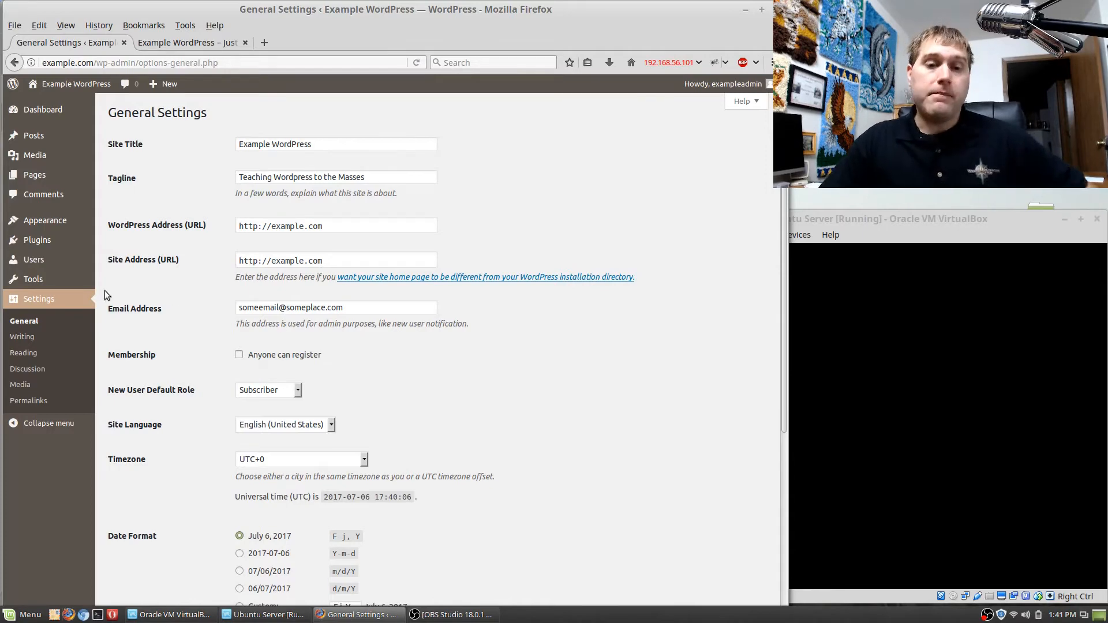
left_click(260, 228)
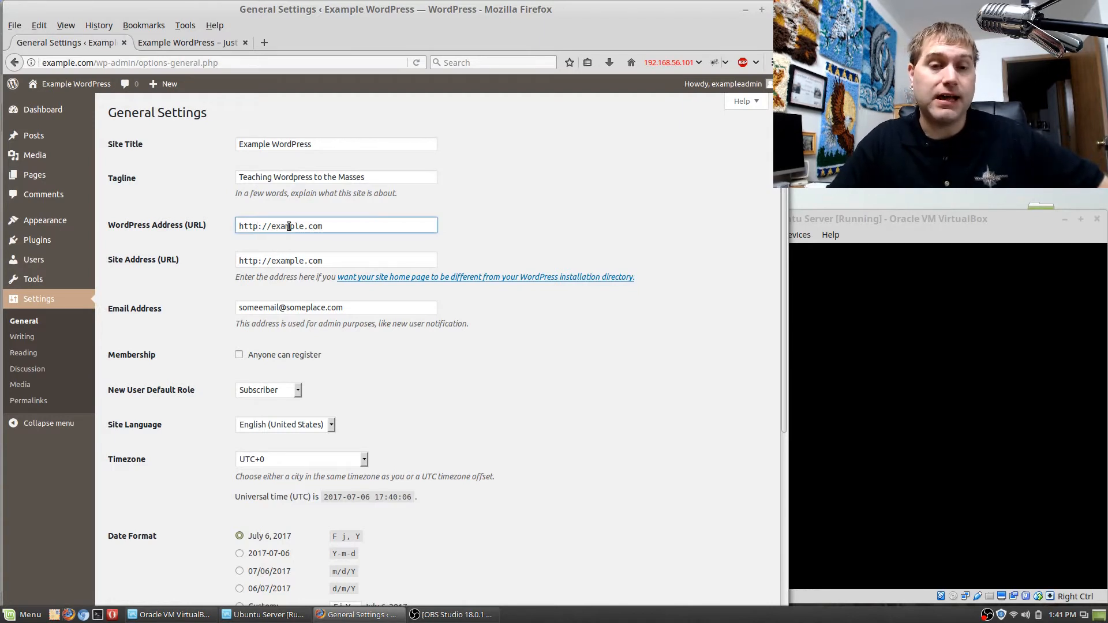
left_click(276, 225)
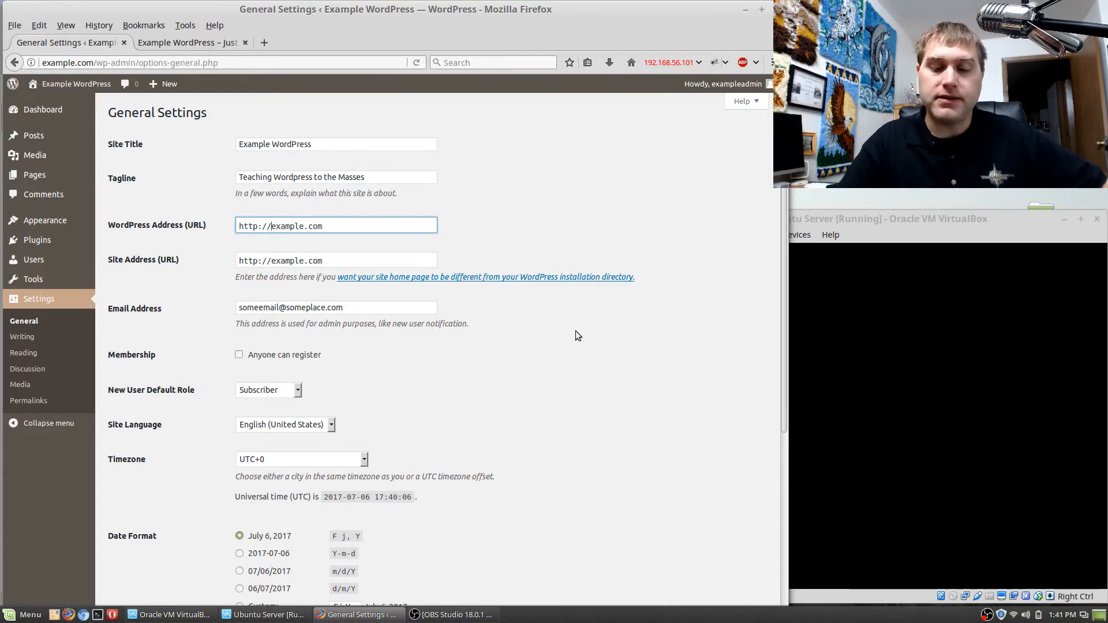
type("www.")
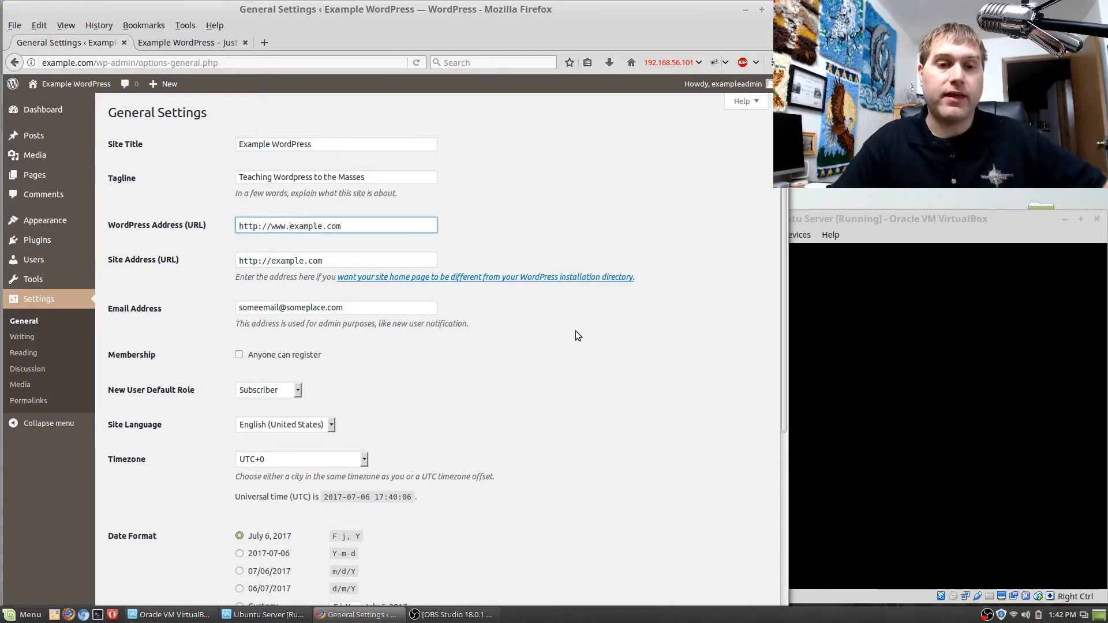
left_click(272, 261)
type("www.")
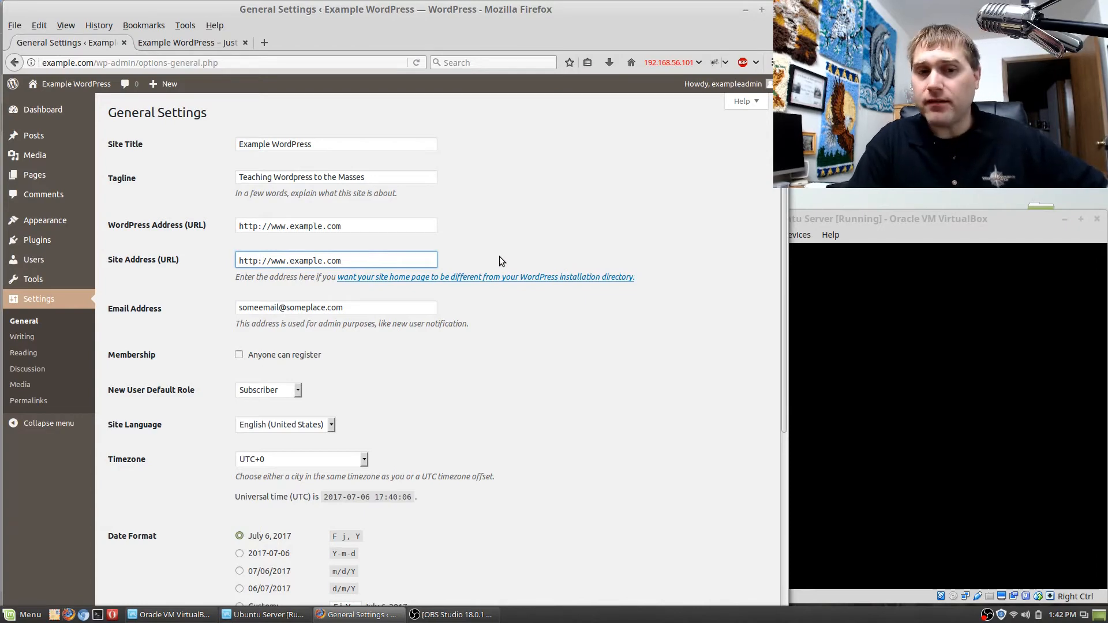
key("BackSpace")
key("BackSpace")
key("BackSpace")
key("BackSpace")
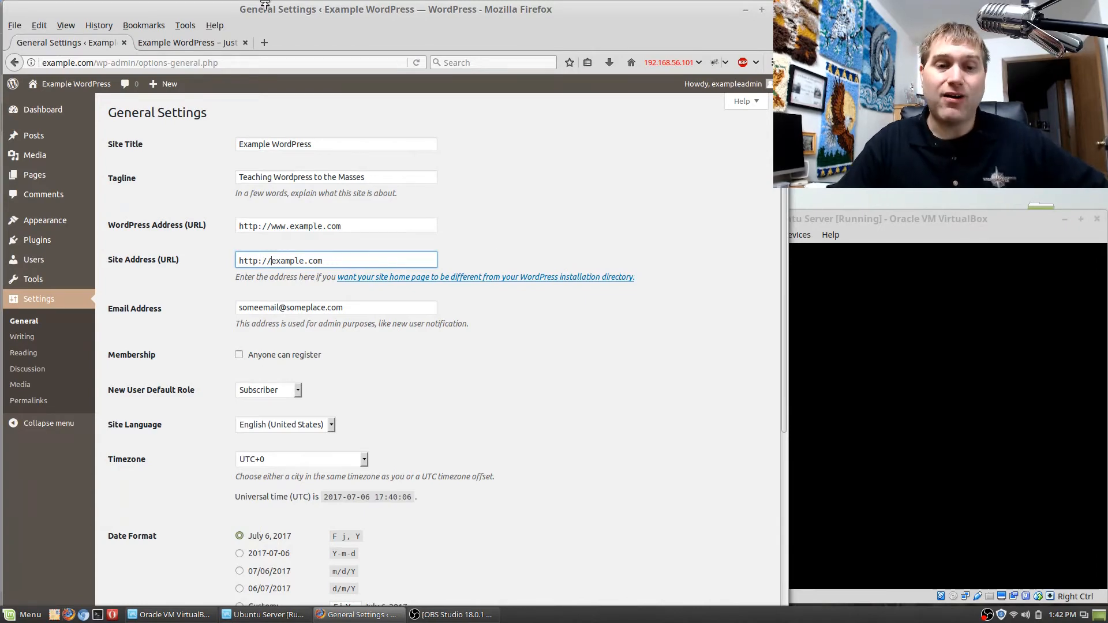
left_click(290, 227)
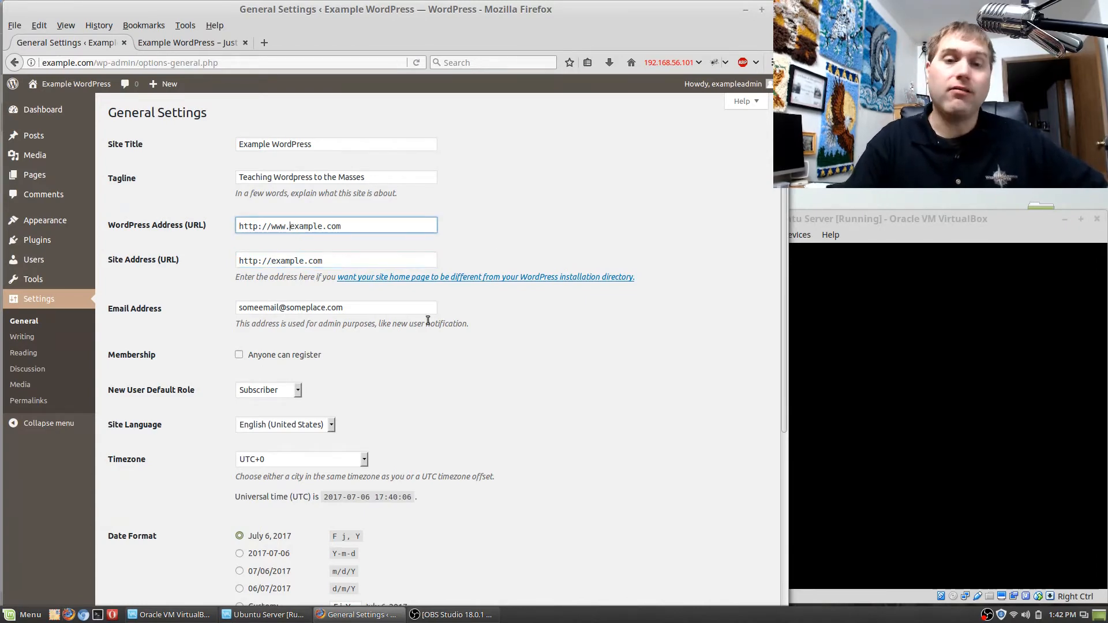
key("BackSpace")
key("BackSpace")
key("BackSpace")
key("BackSpace")
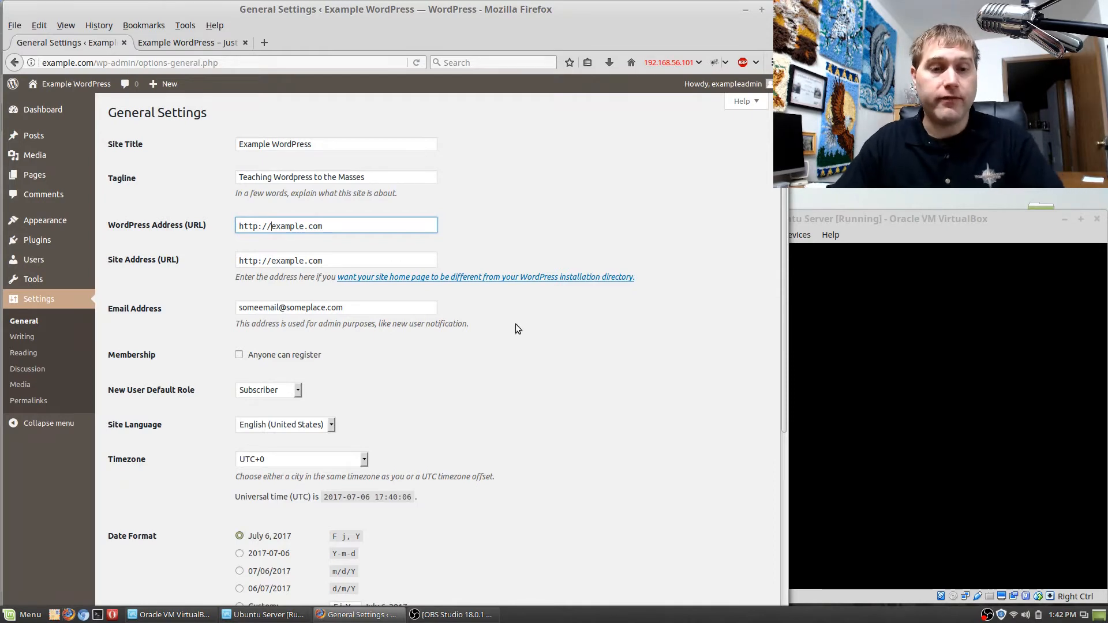
Replace the site's admin email address with the company's sales email.
left_click(376, 304)
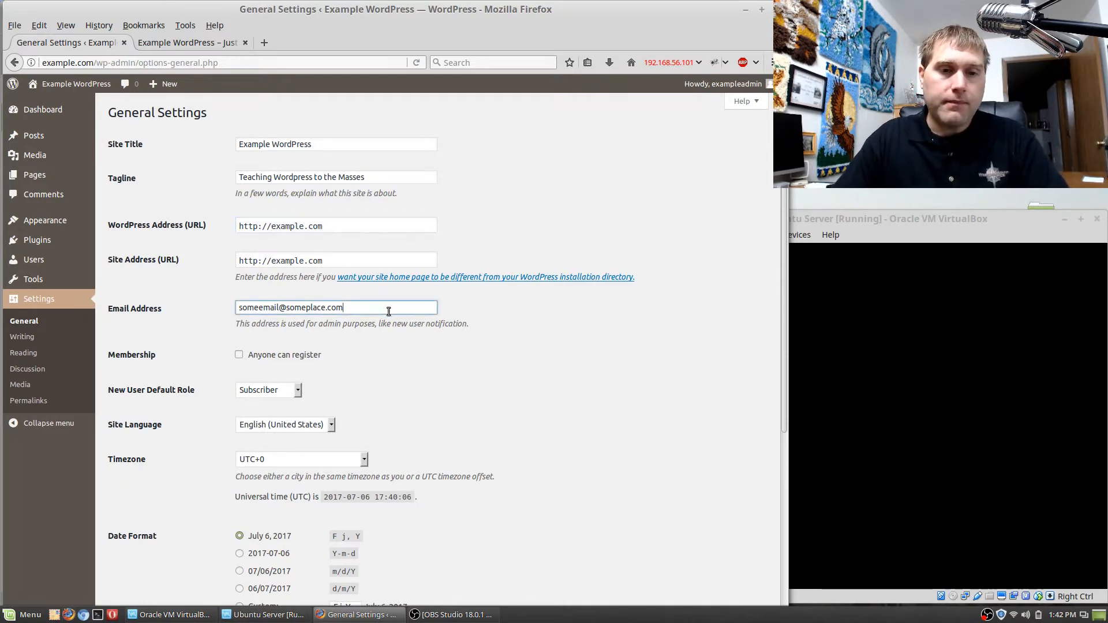
triple_click(388, 308)
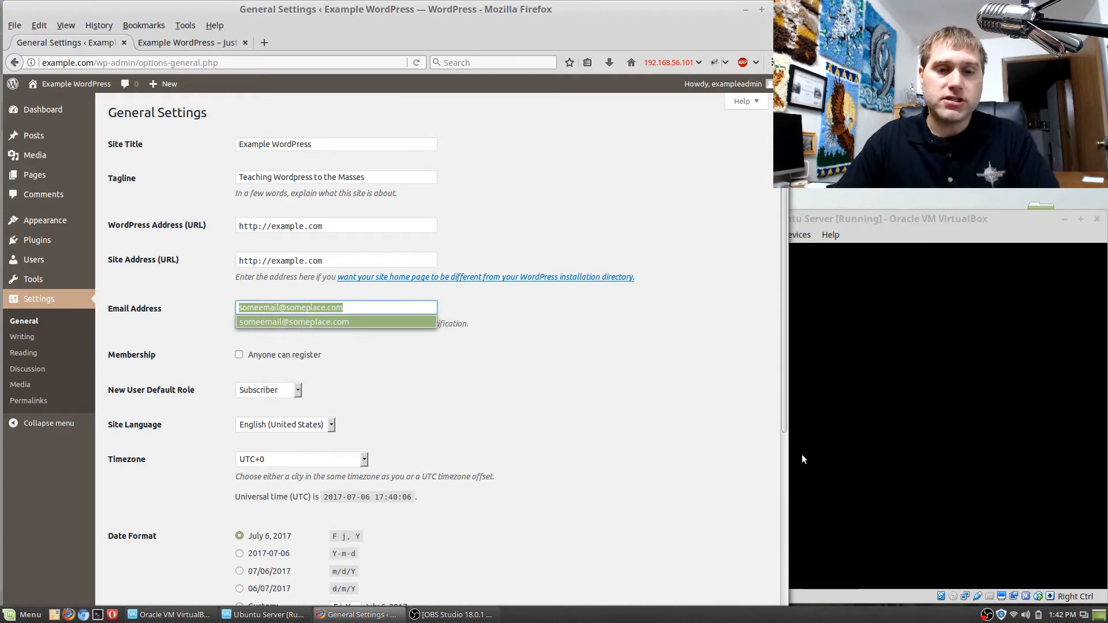
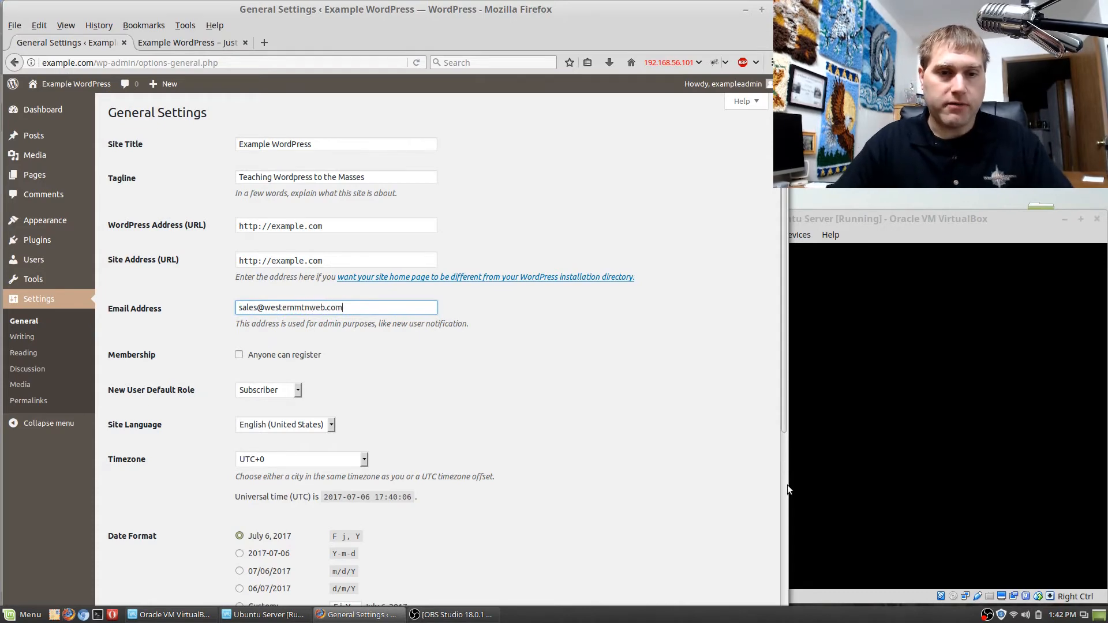
left_click(502, 343)
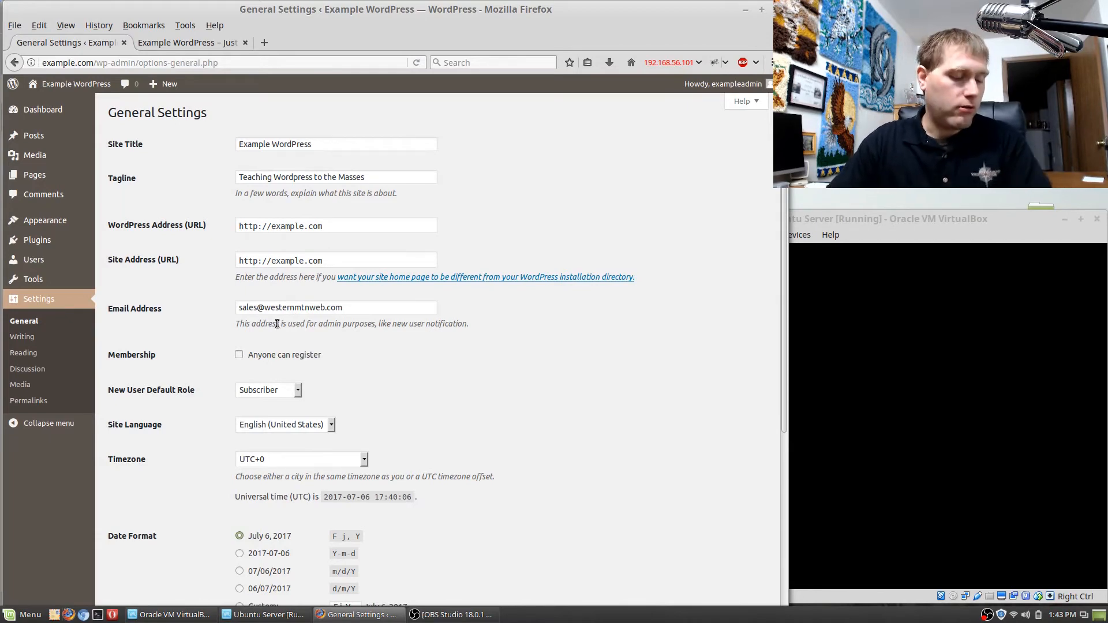
Look through the available roles for the new user default role without changing the selection.
scroll(395, 396, "down", 1)
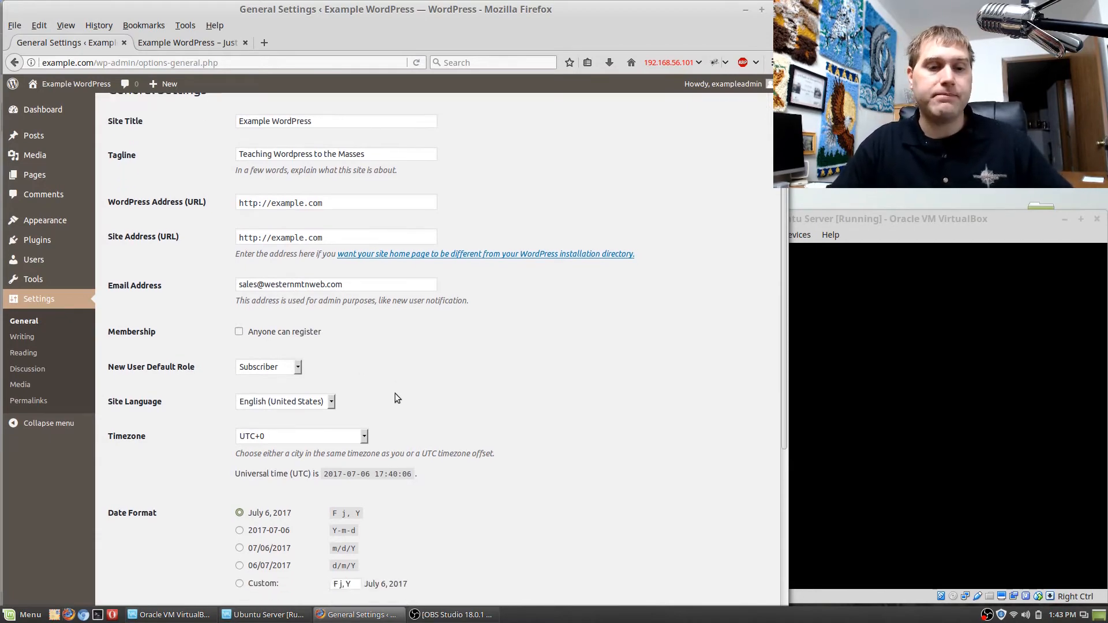
left_click(295, 362)
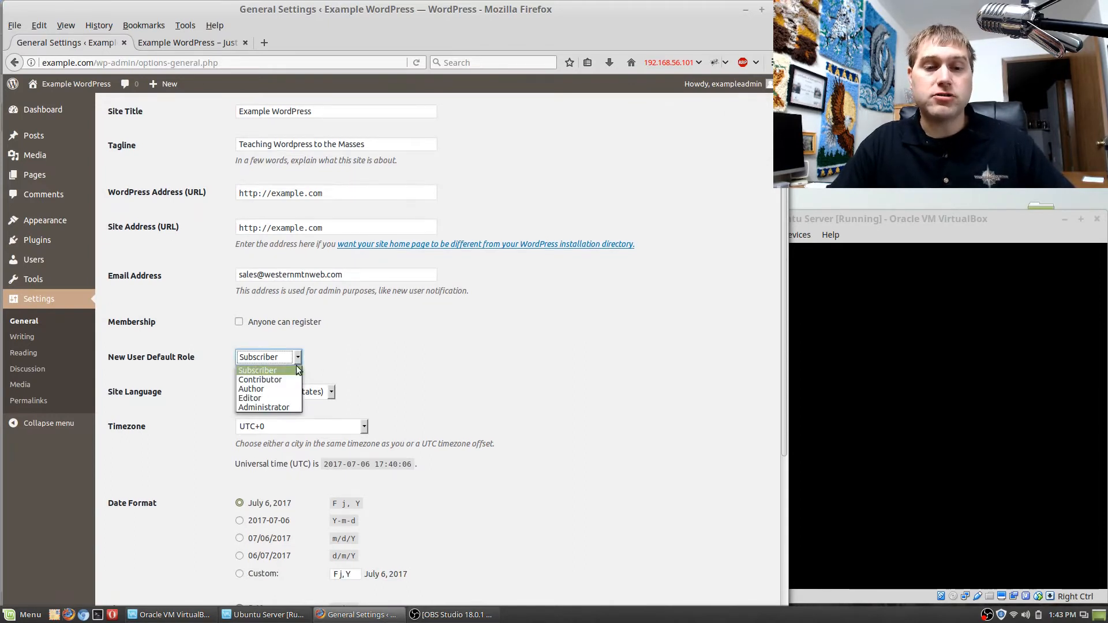
left_click(341, 359)
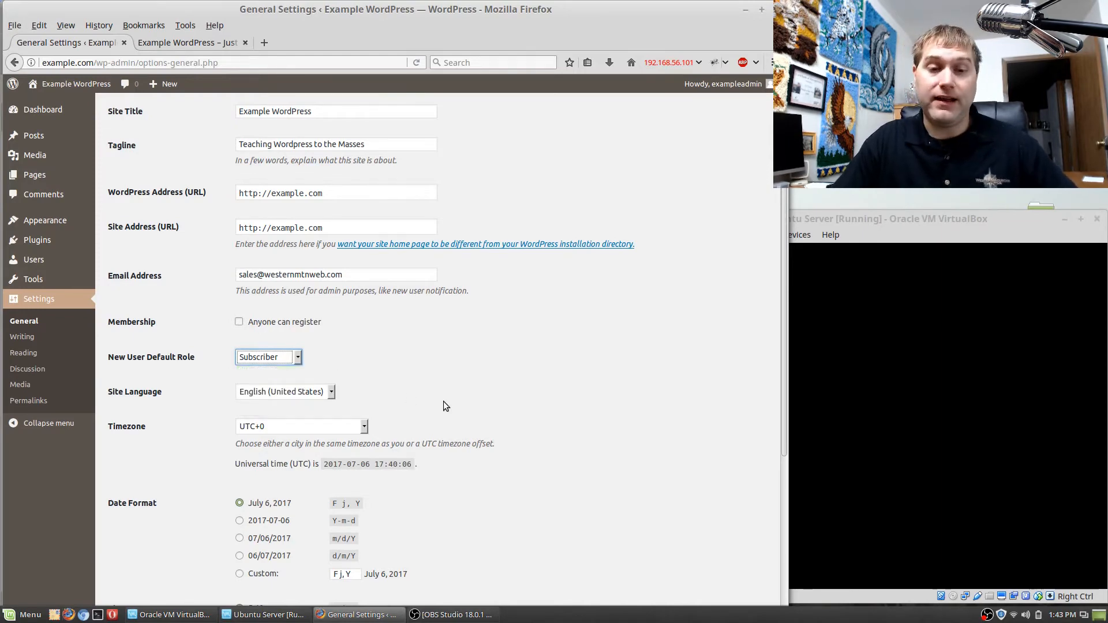
Look through the UTC offsets offered for the site timezone, and close the list without choosing another.
scroll(443, 401, "down", 1)
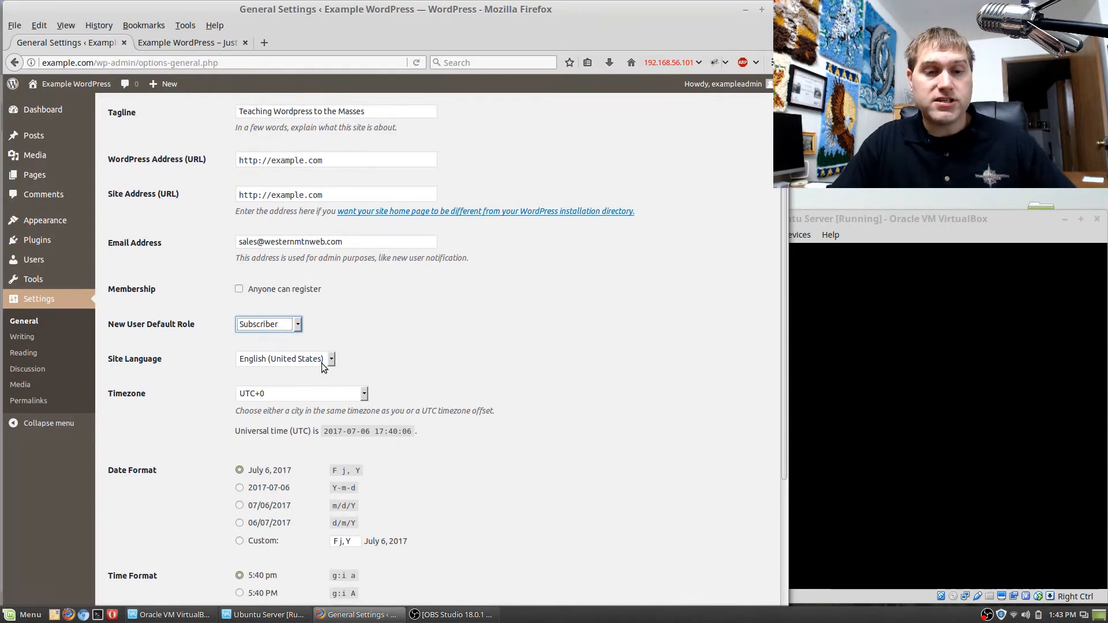
scroll(369, 389, "down", 2)
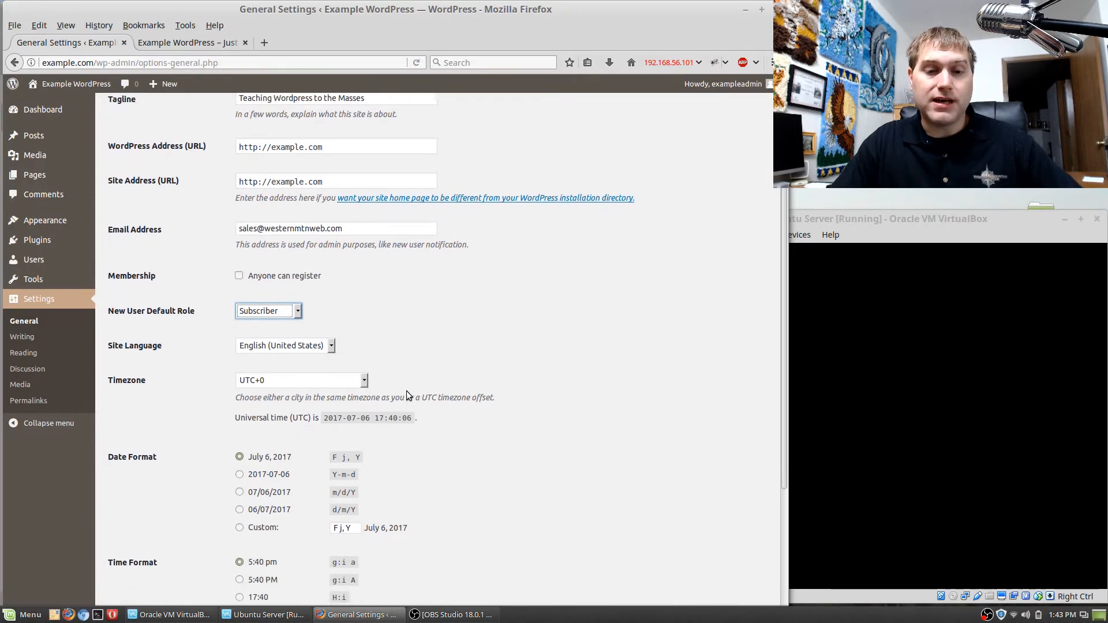
left_click(364, 329)
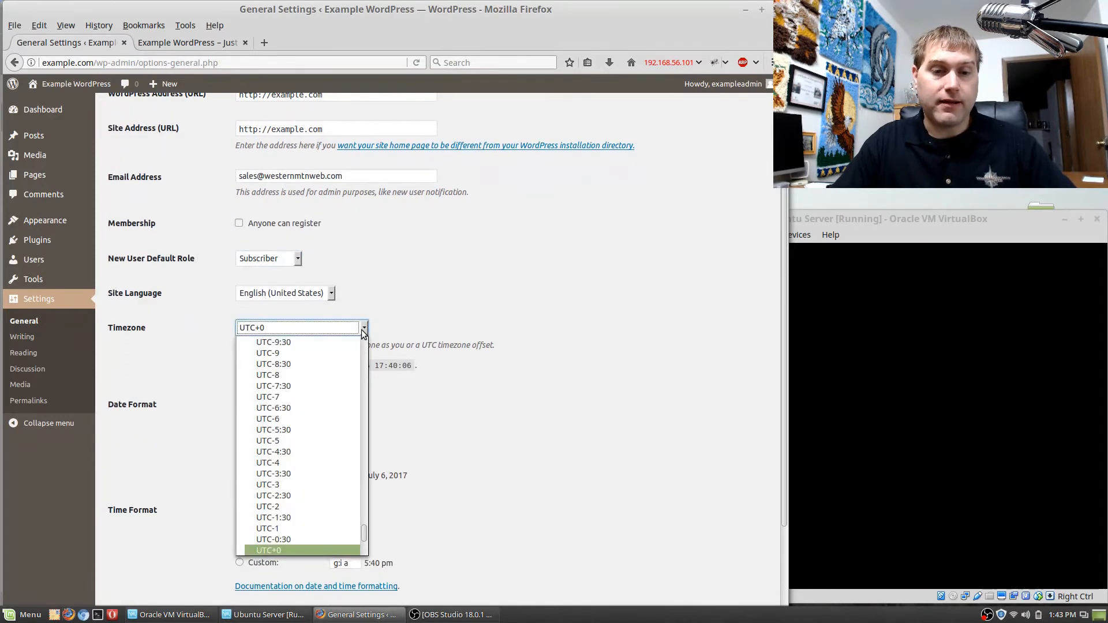
left_click(507, 344)
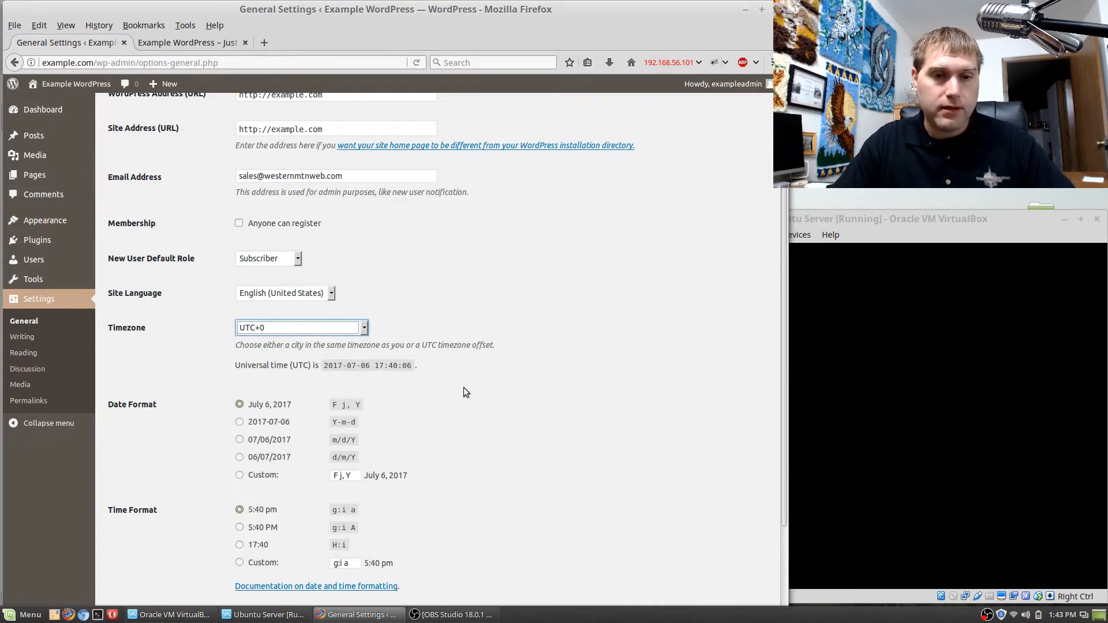
left_click(364, 329)
scroll(338, 379, "down", 2)
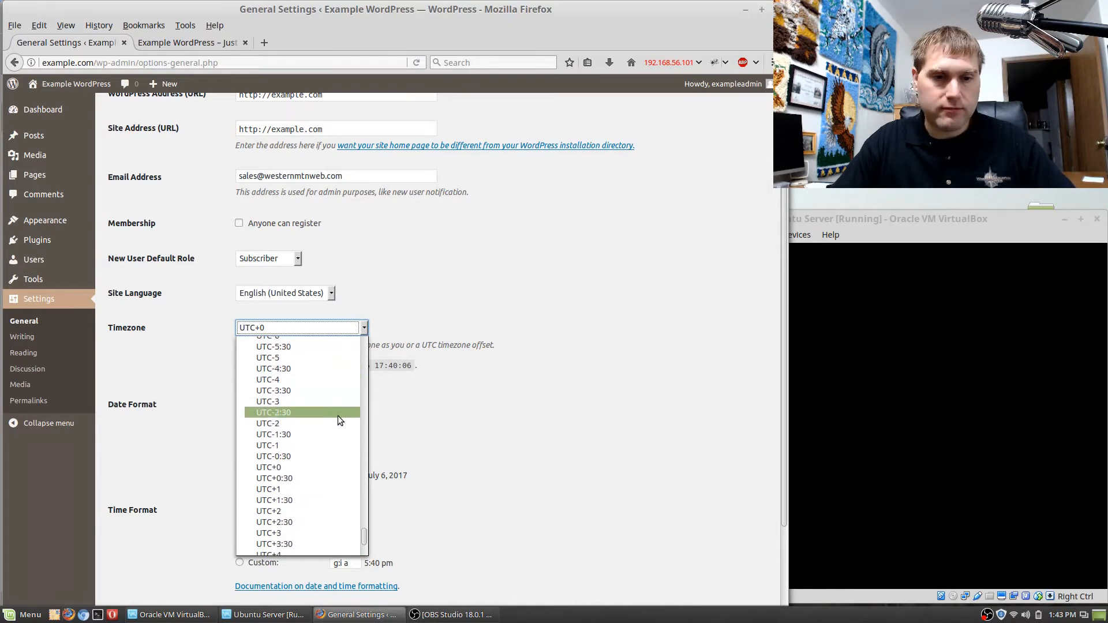
left_click(490, 449)
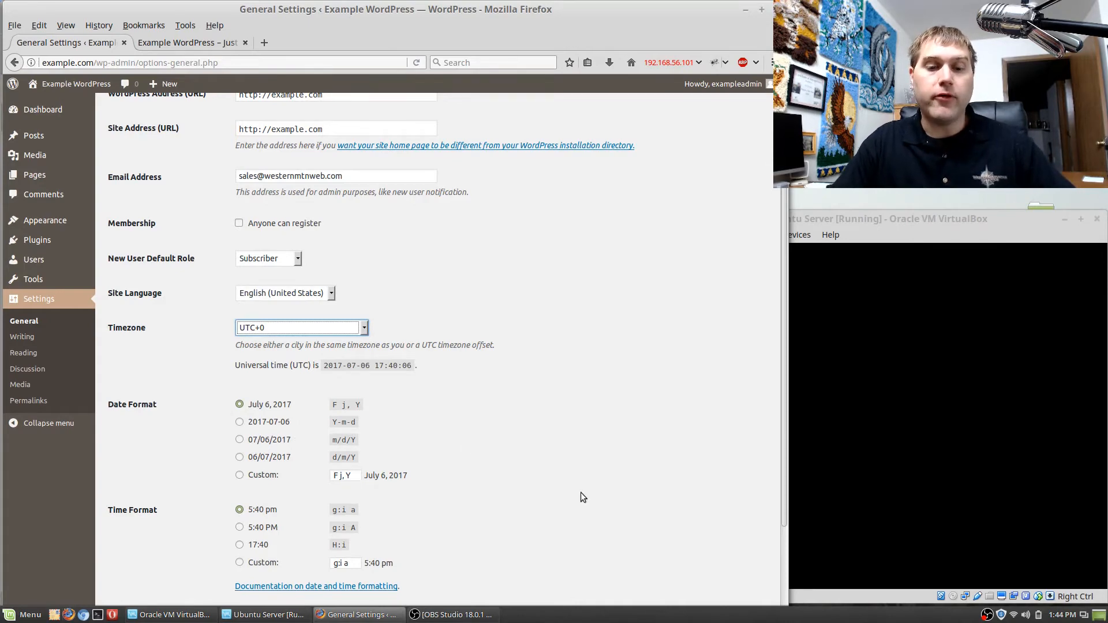
Review the date format, time format and week start options, and save the general settings.
scroll(543, 462, "down", 3)
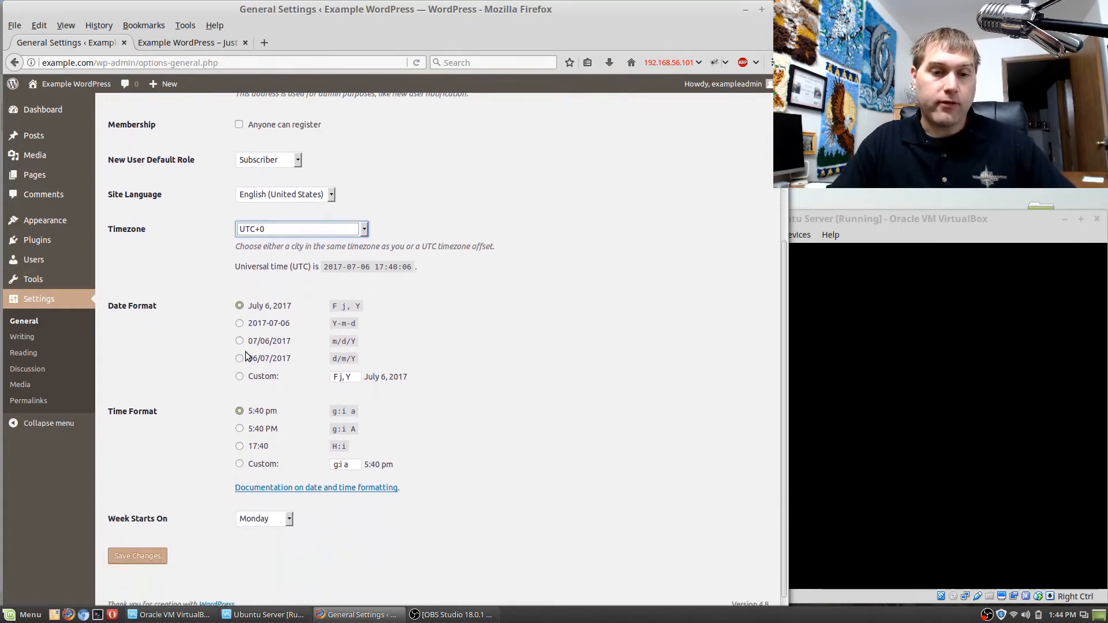
scroll(564, 504, "down", 1)
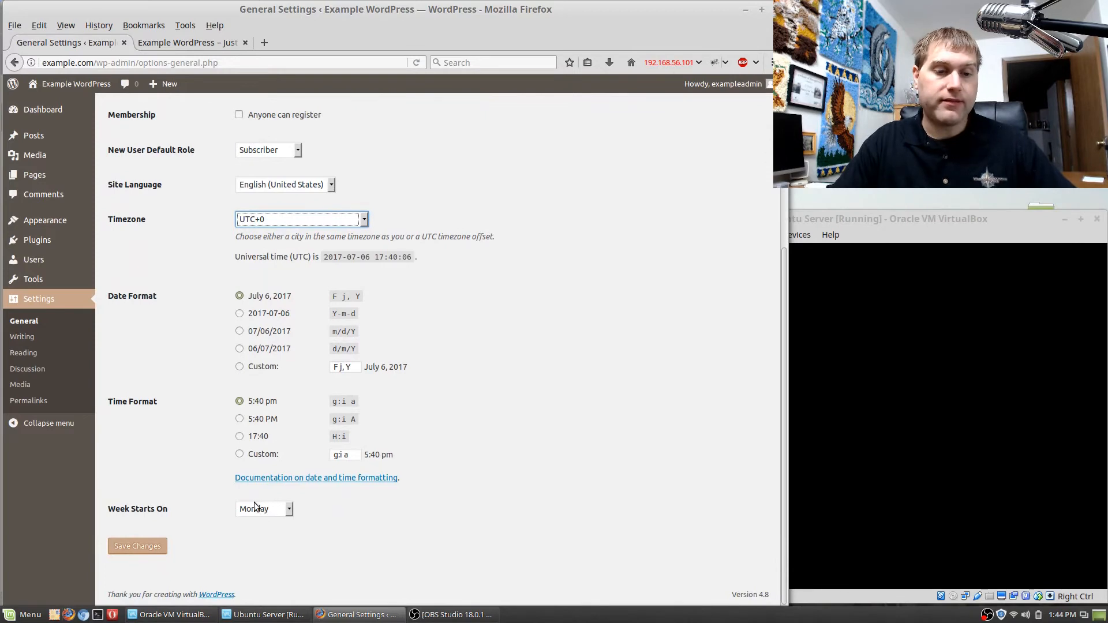
left_click(154, 550)
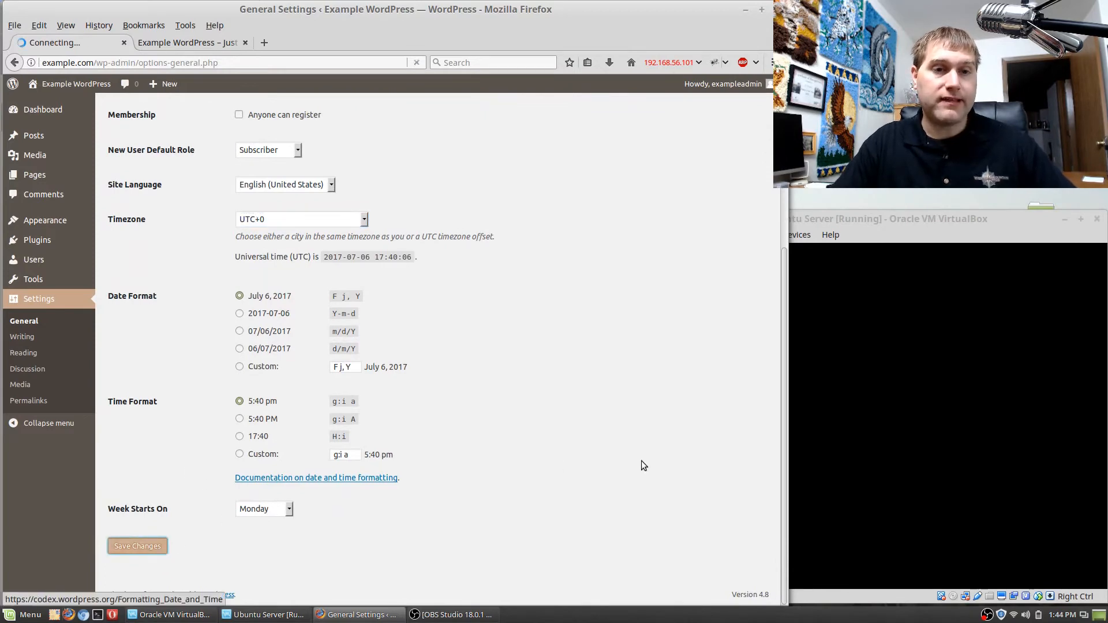
Reload the public site to check its tagline, and return to the General Settings page.
left_click(207, 44)
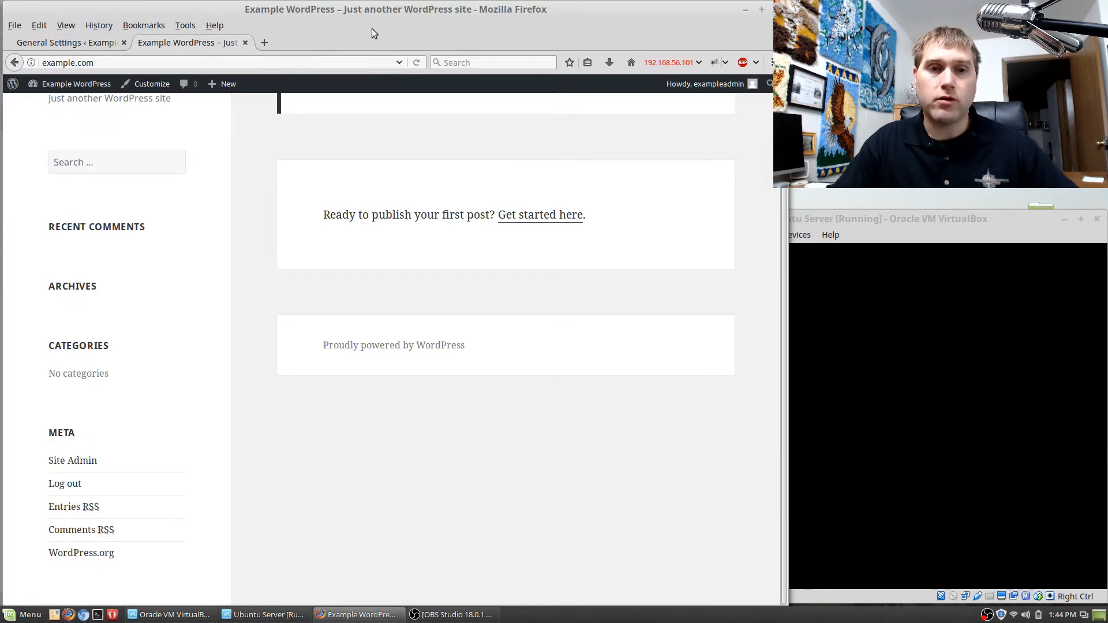
left_click(417, 62)
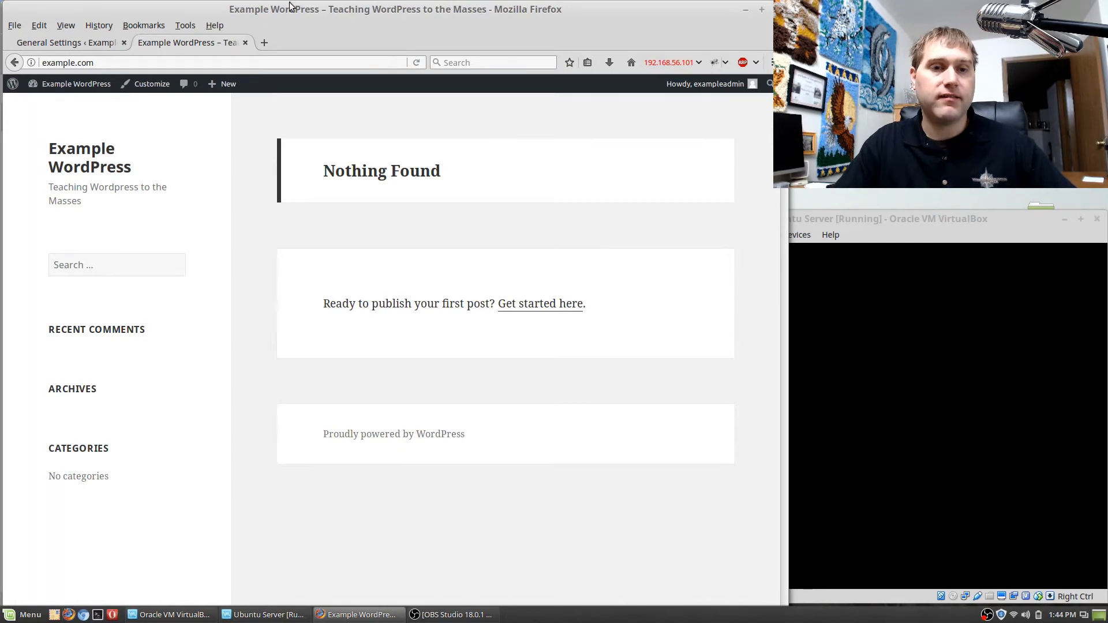
left_click(44, 41)
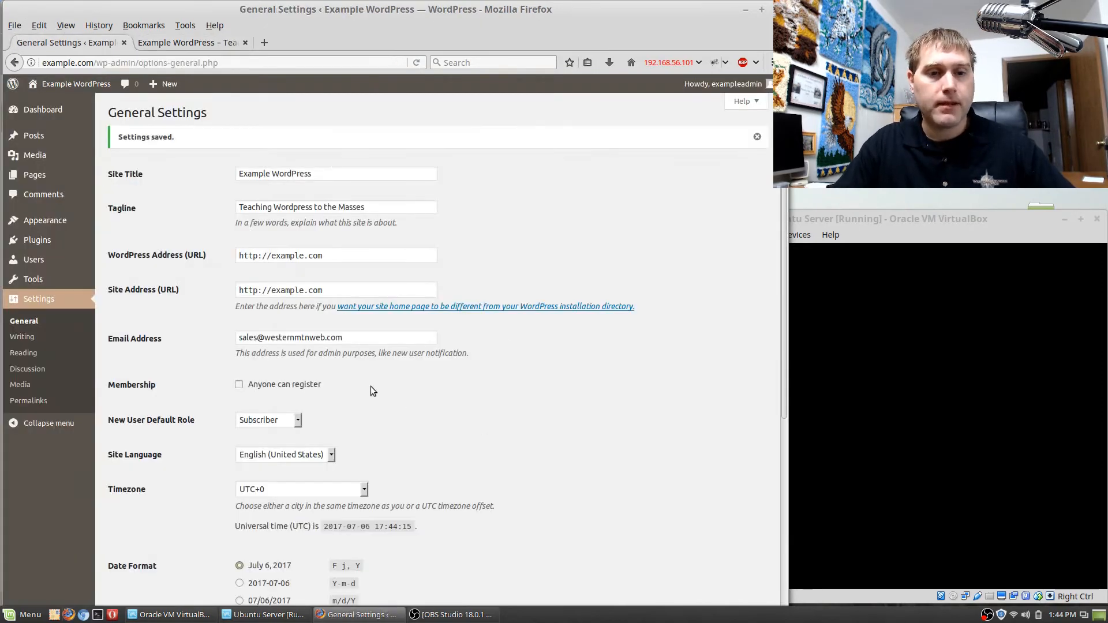
Open the Writing settings and look through the default post category and post format choices, keeping Uncategorized and Standard.
left_click(23, 337)
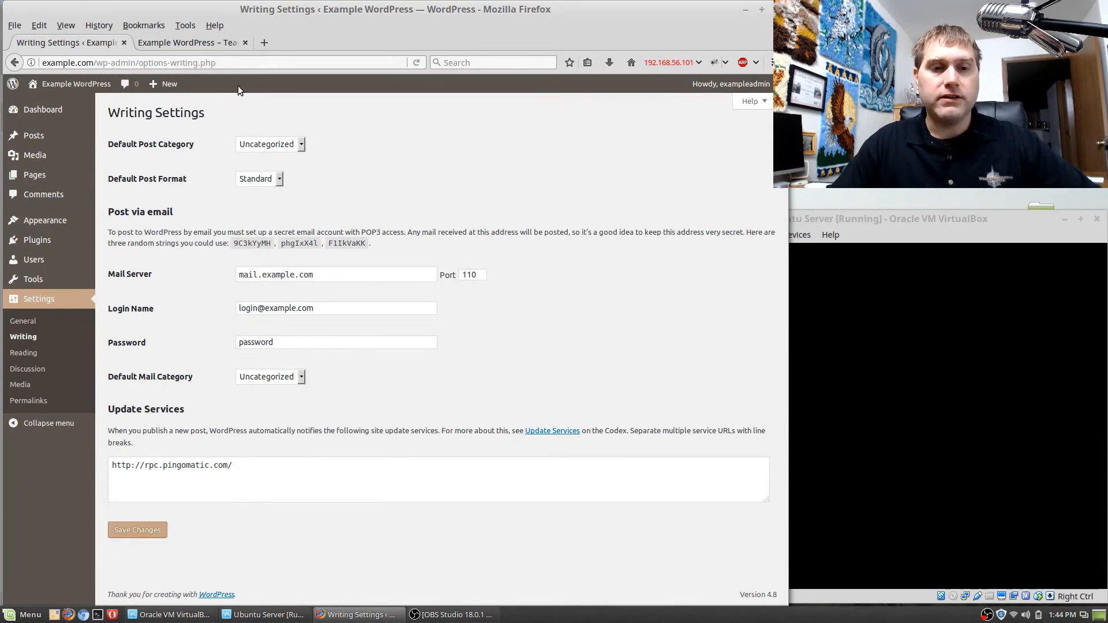
left_click(298, 146)
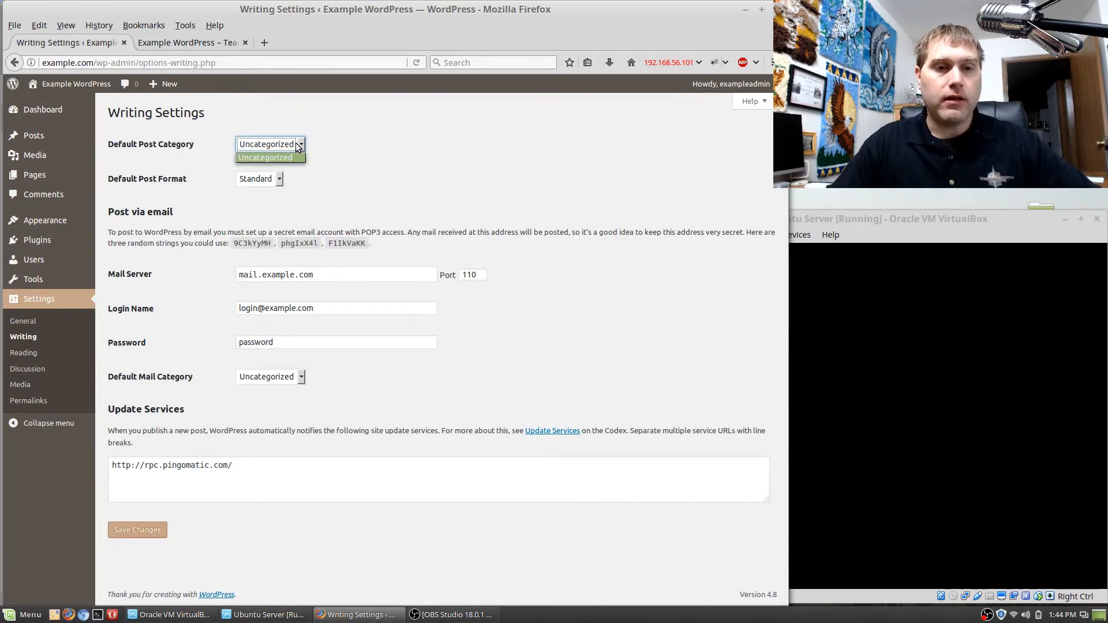
left_click(298, 146)
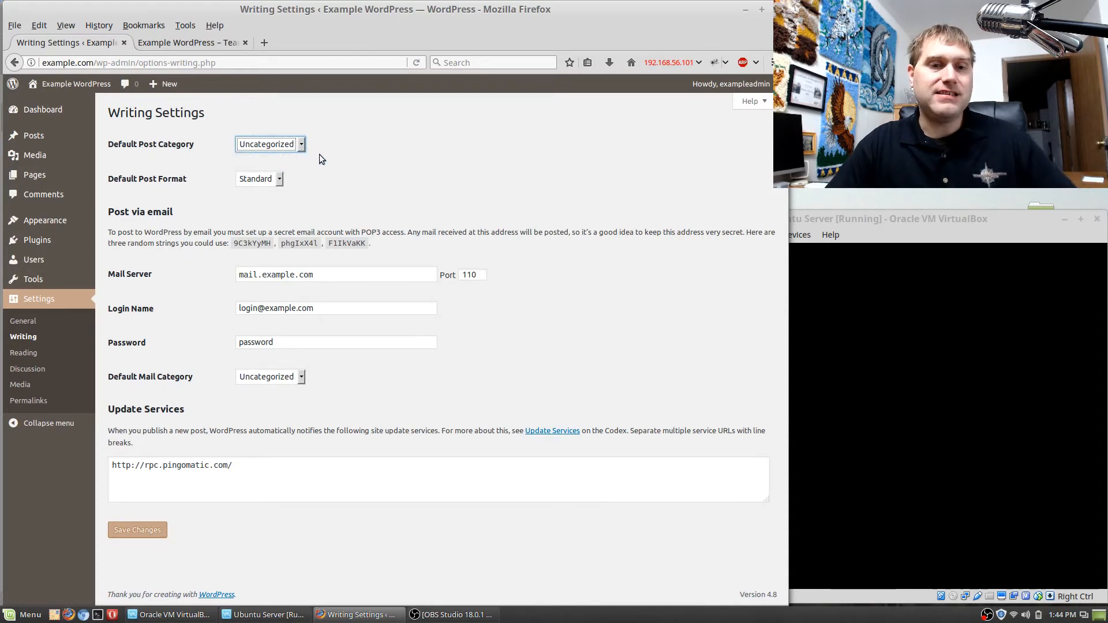
mouse_move(54, 136)
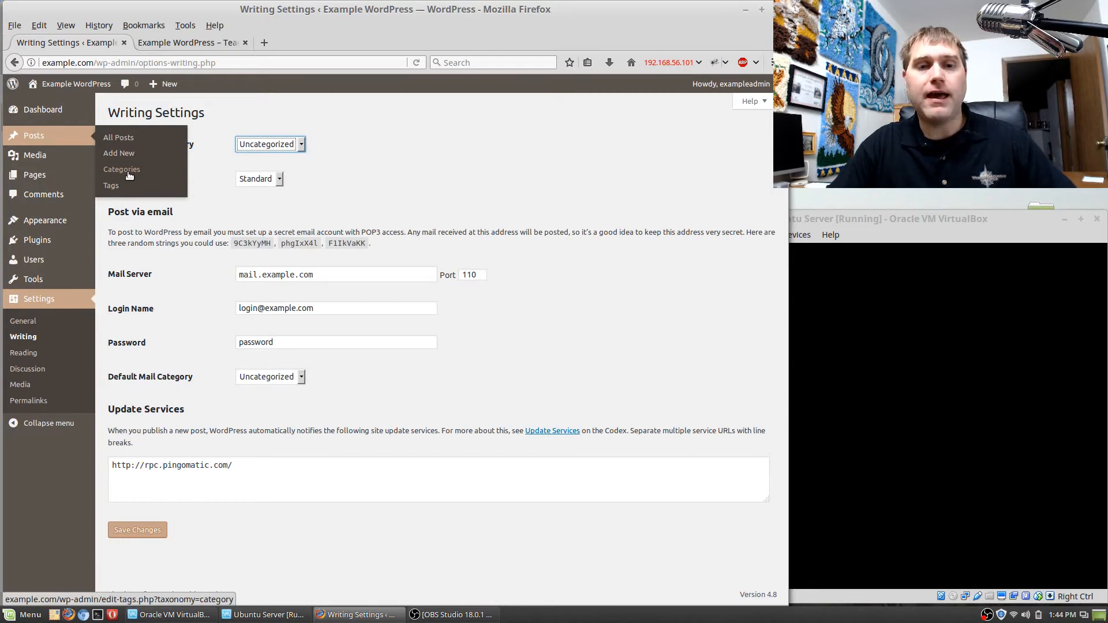
left_click(346, 179)
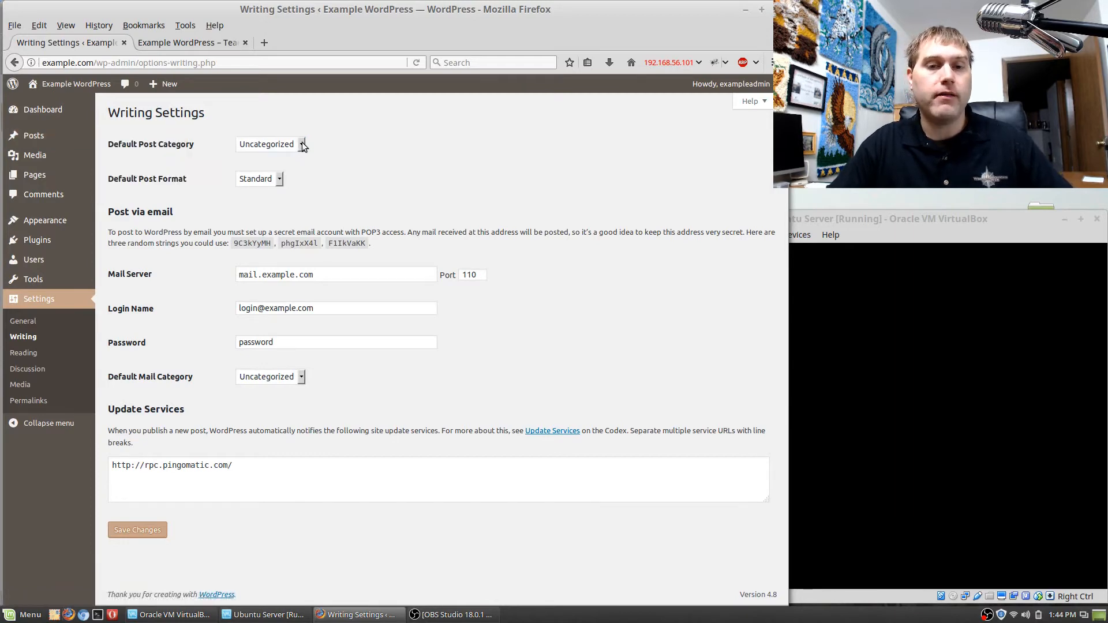
left_click(302, 146)
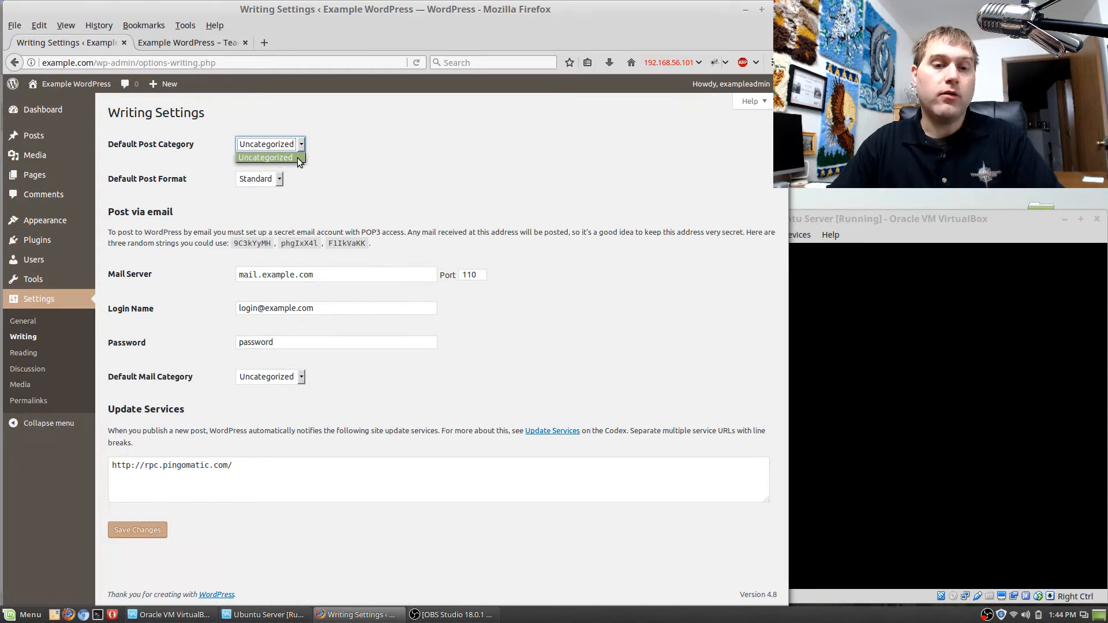
left_click(299, 160)
left_click(279, 179)
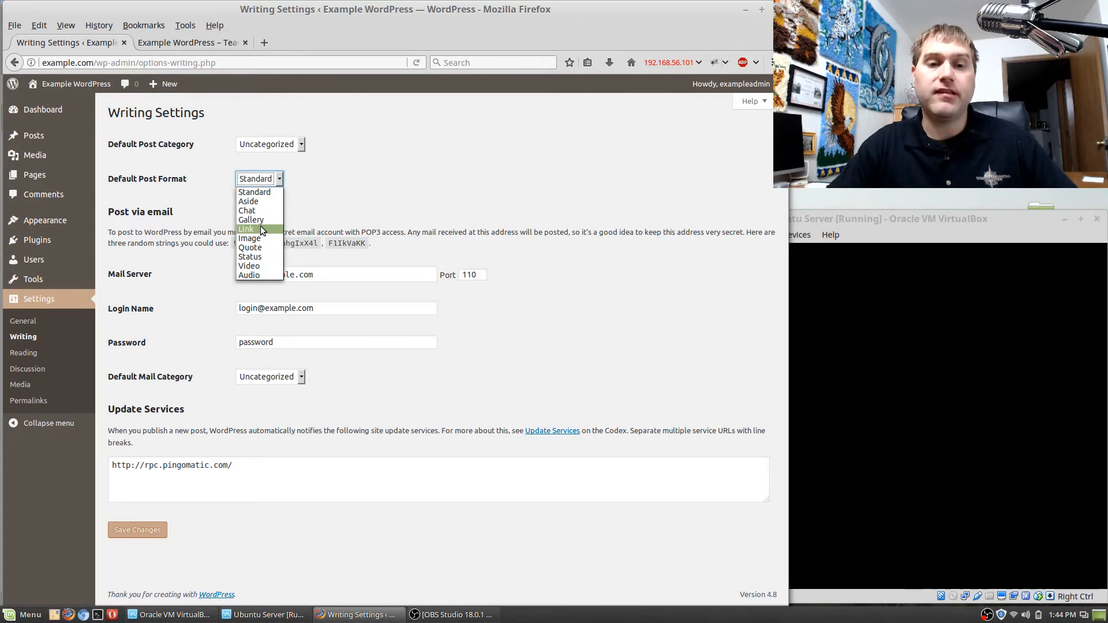
left_click(258, 192)
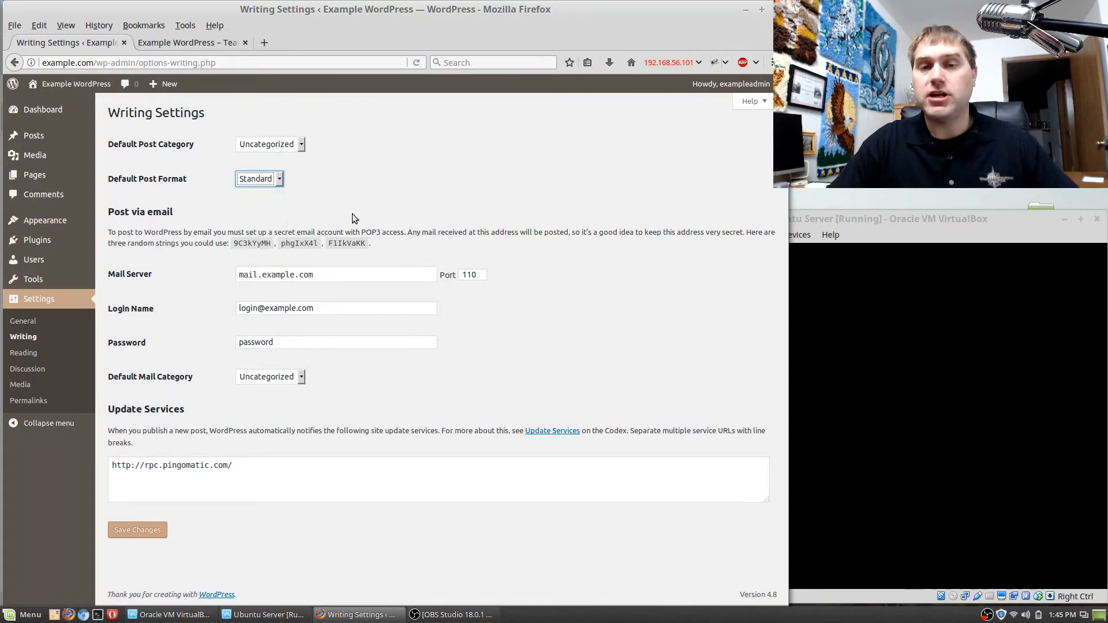
Review the post-via-email mail server and login fields without editing them, and open the Reading settings.
left_click(370, 275)
left_click(365, 308)
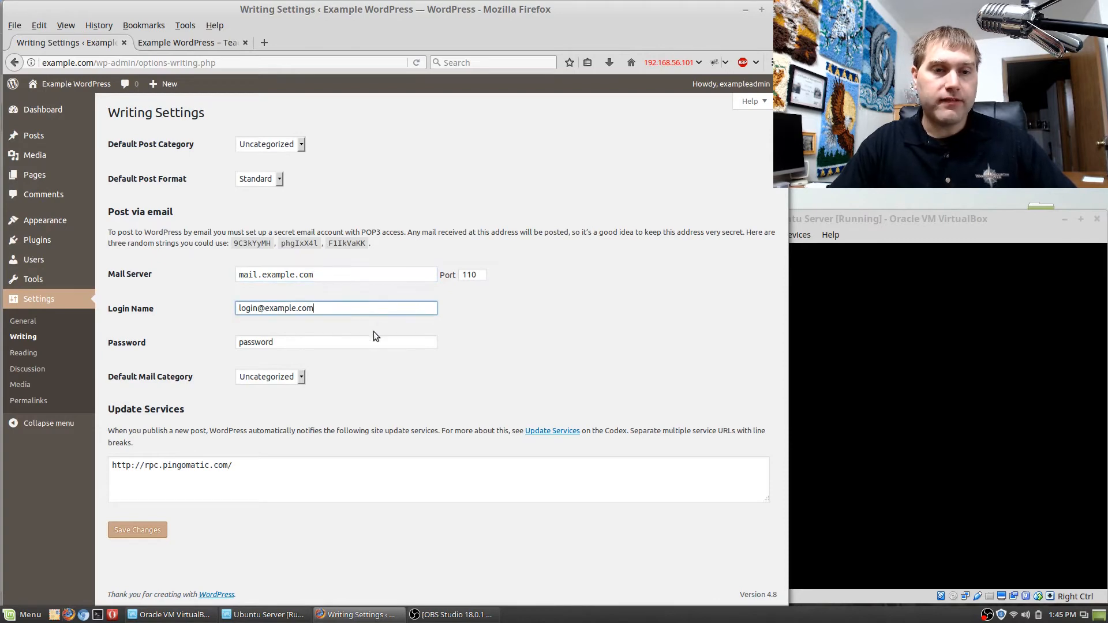
left_click(379, 324)
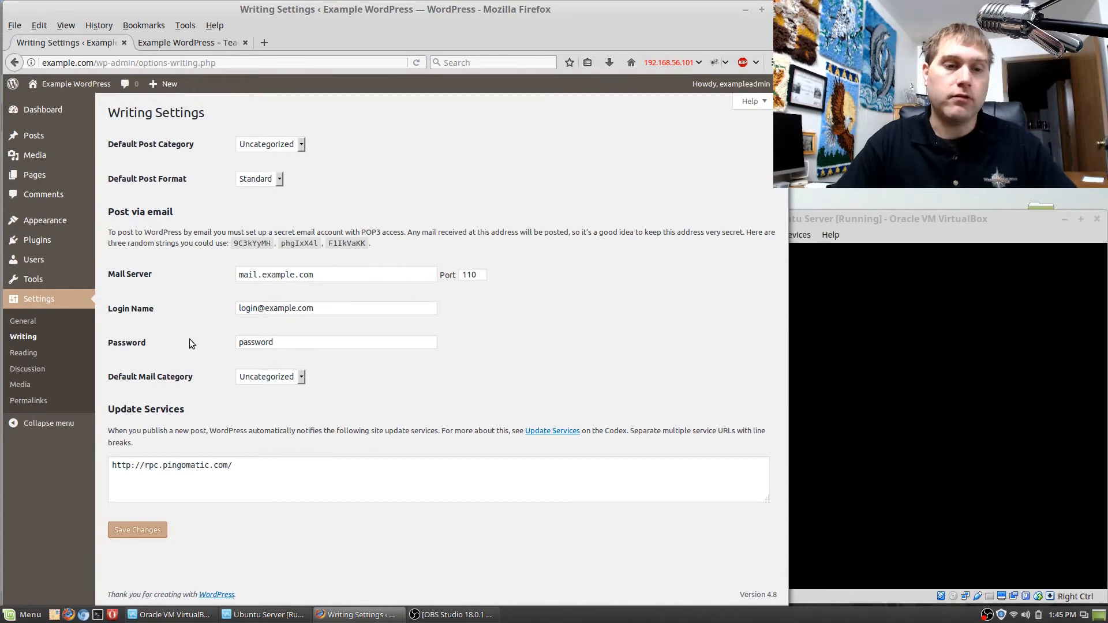
left_click(24, 353)
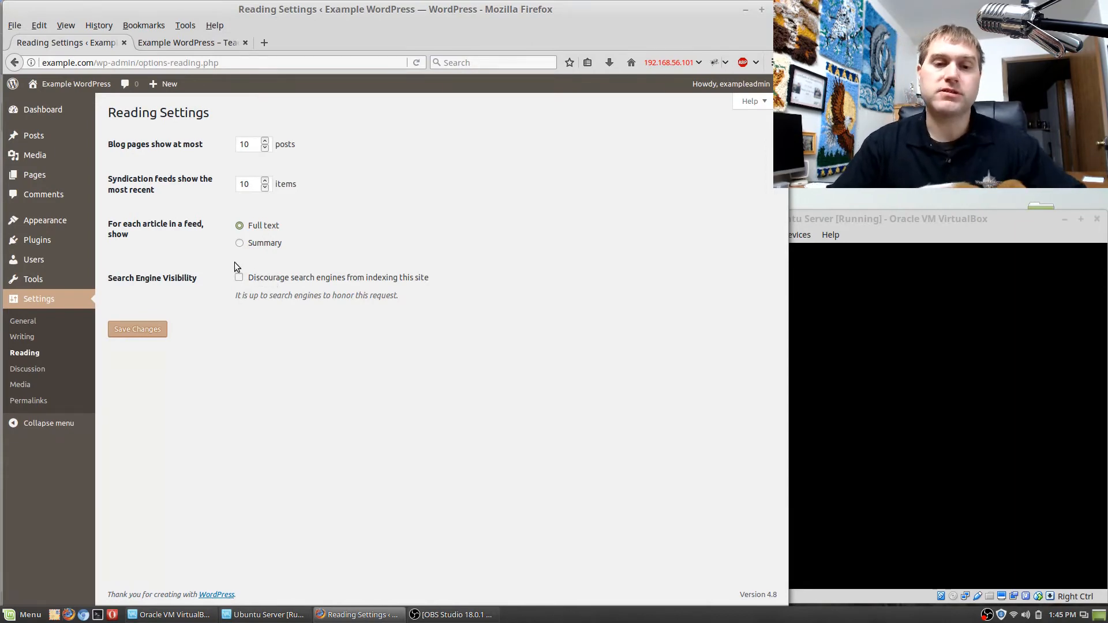
In the Discussion settings, require users to be registered and logged in to comment, and automatically close comments on articles older than 30 days.
left_click(36, 373)
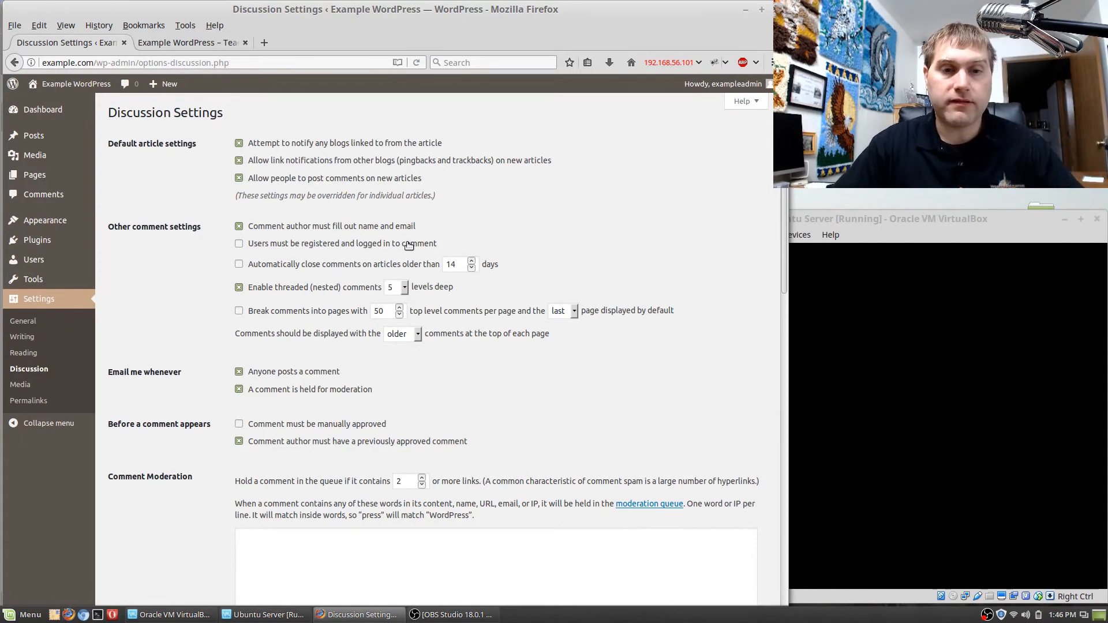
left_click(241, 247)
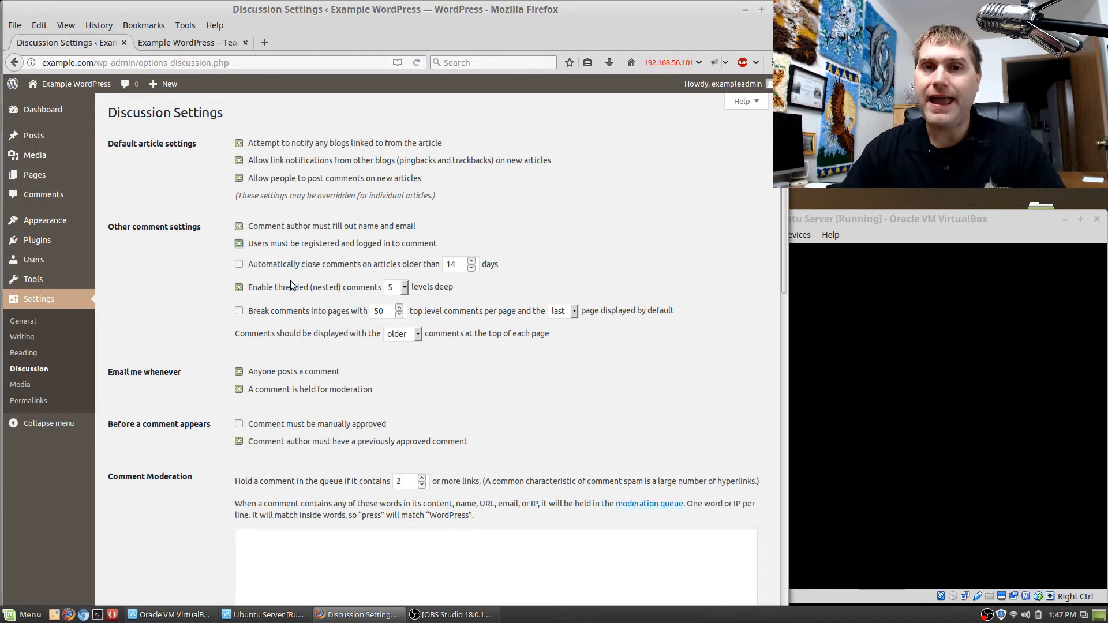
left_click(242, 264)
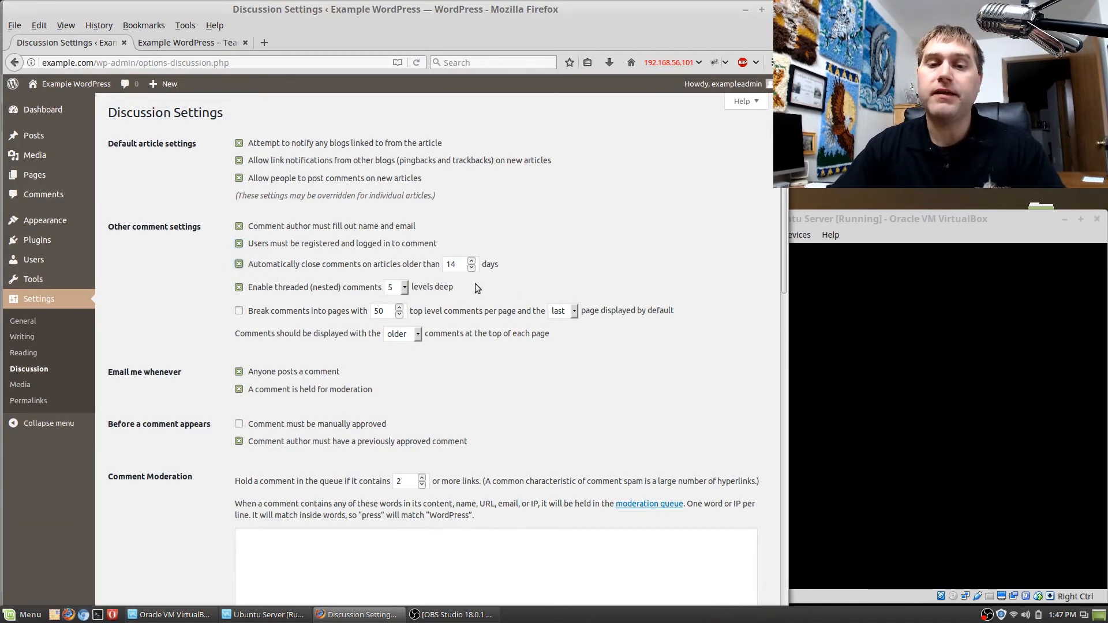
left_click_drag(460, 266, 448, 270)
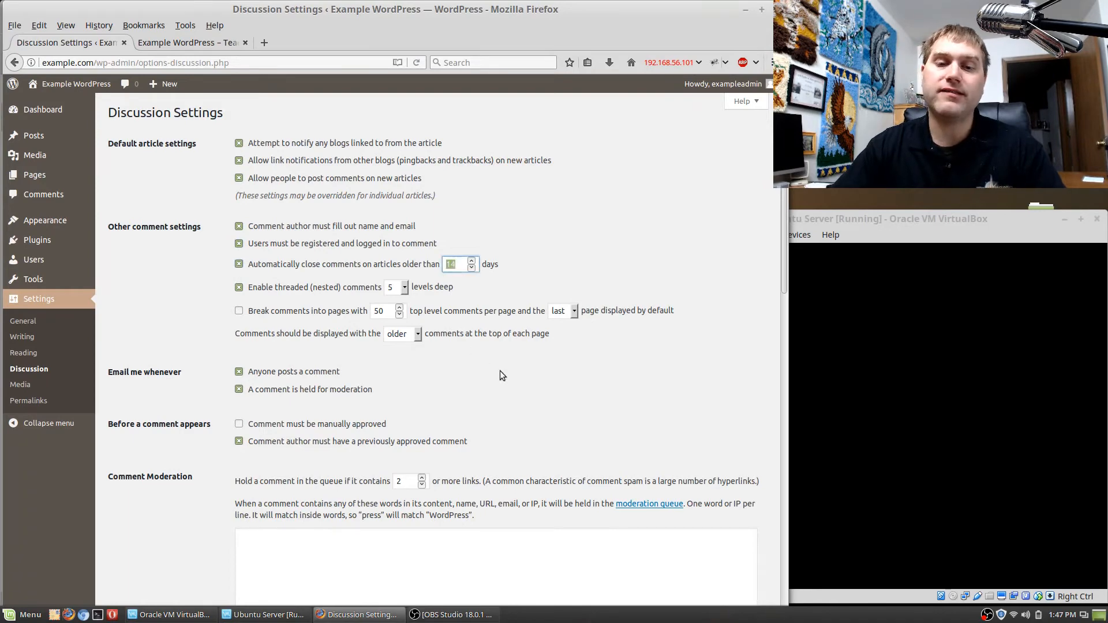
type("30")
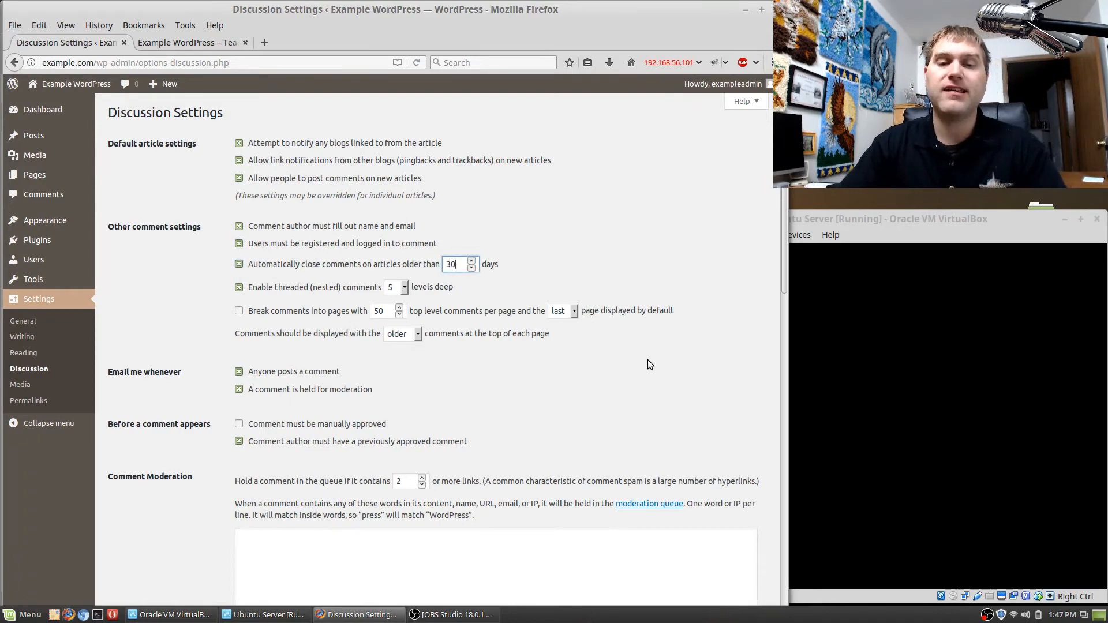
left_click(536, 263)
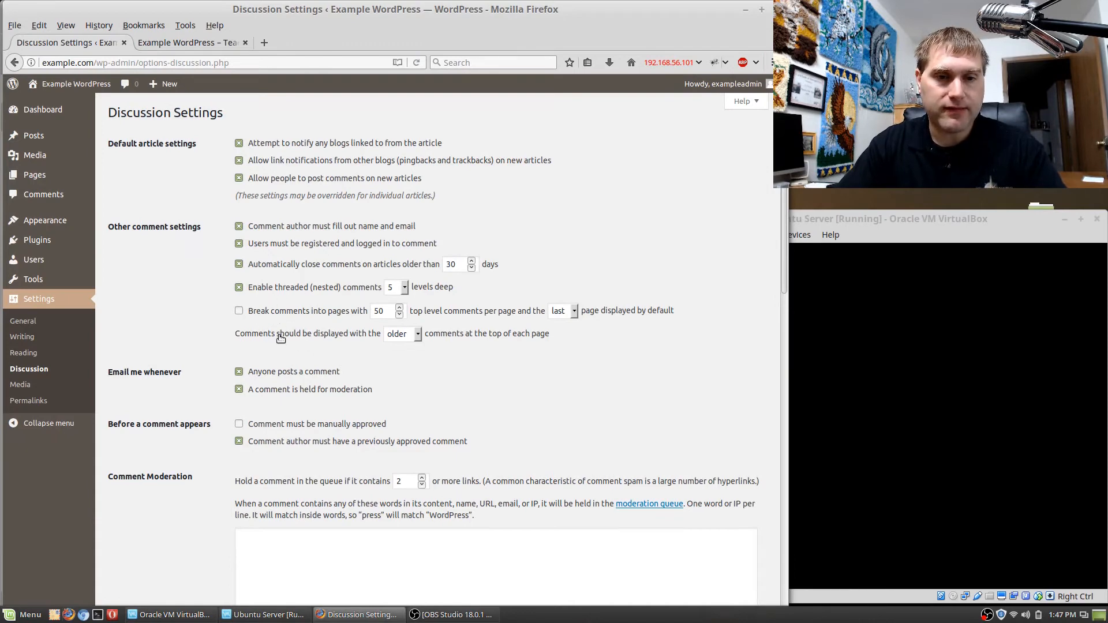
Review the comment order, moderation, blacklist and avatar options, and save the discussion settings.
left_click(411, 337)
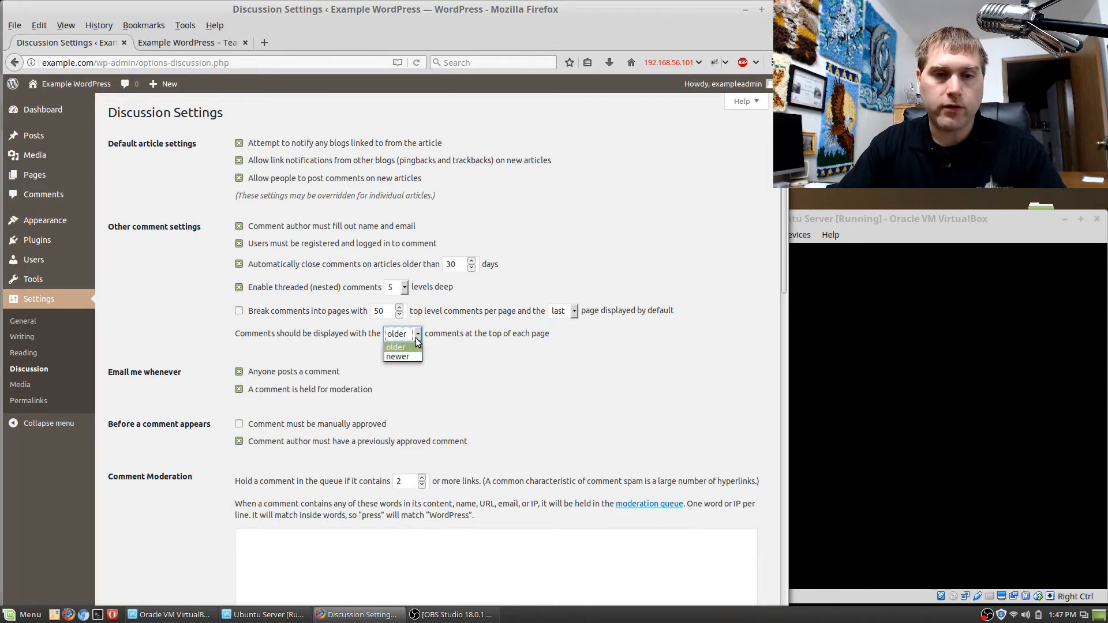
left_click(416, 338)
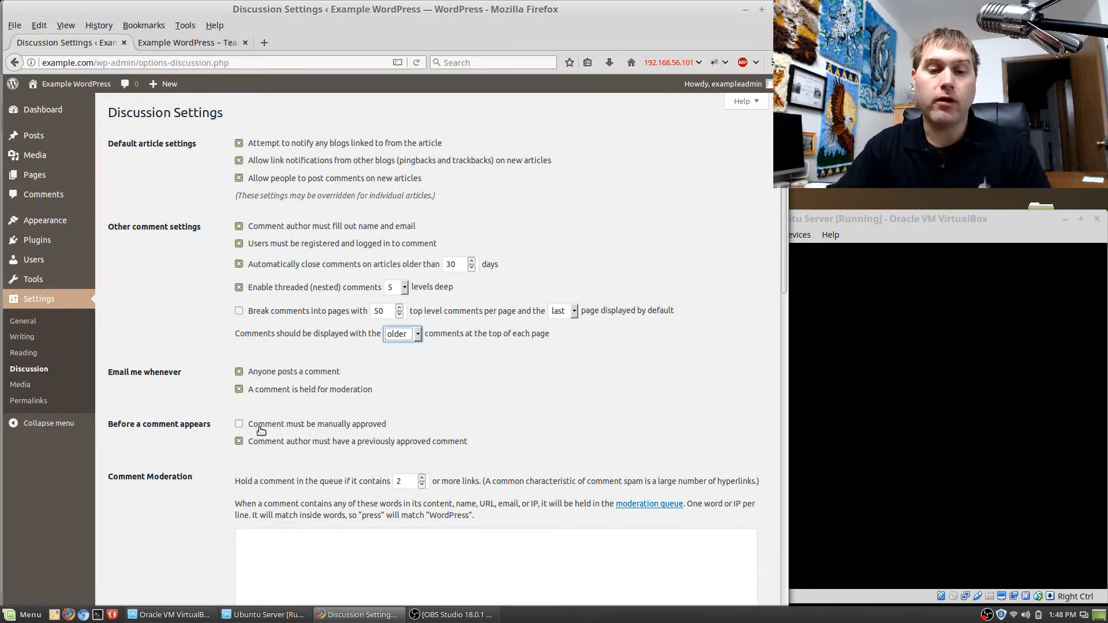
scroll(444, 431, "down", 5)
scroll(378, 448, "down", 3)
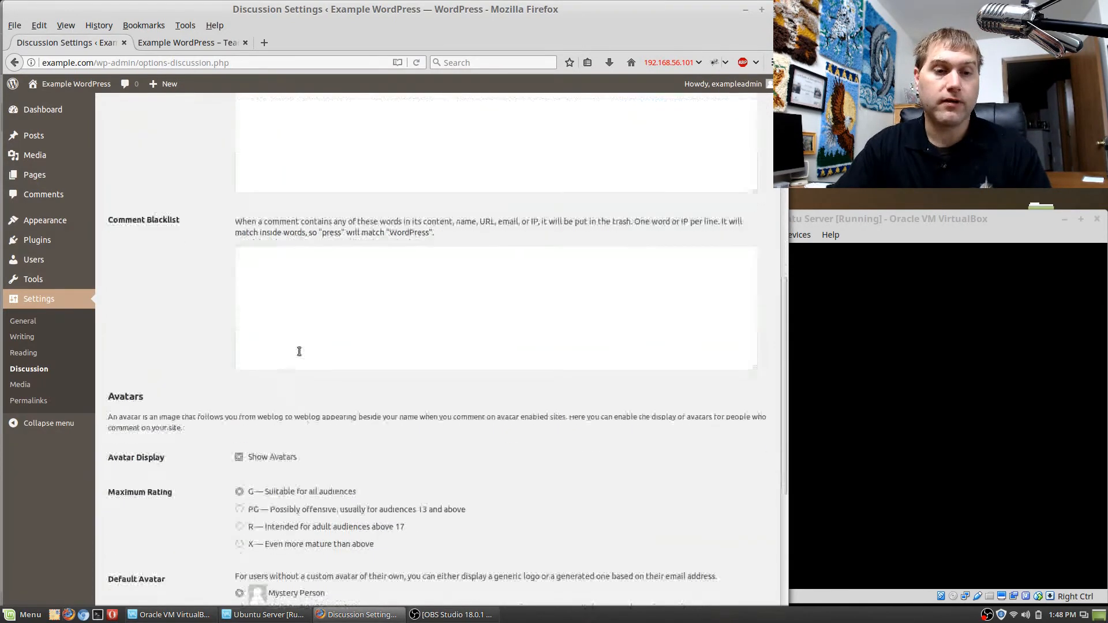
scroll(312, 346, "up", 2)
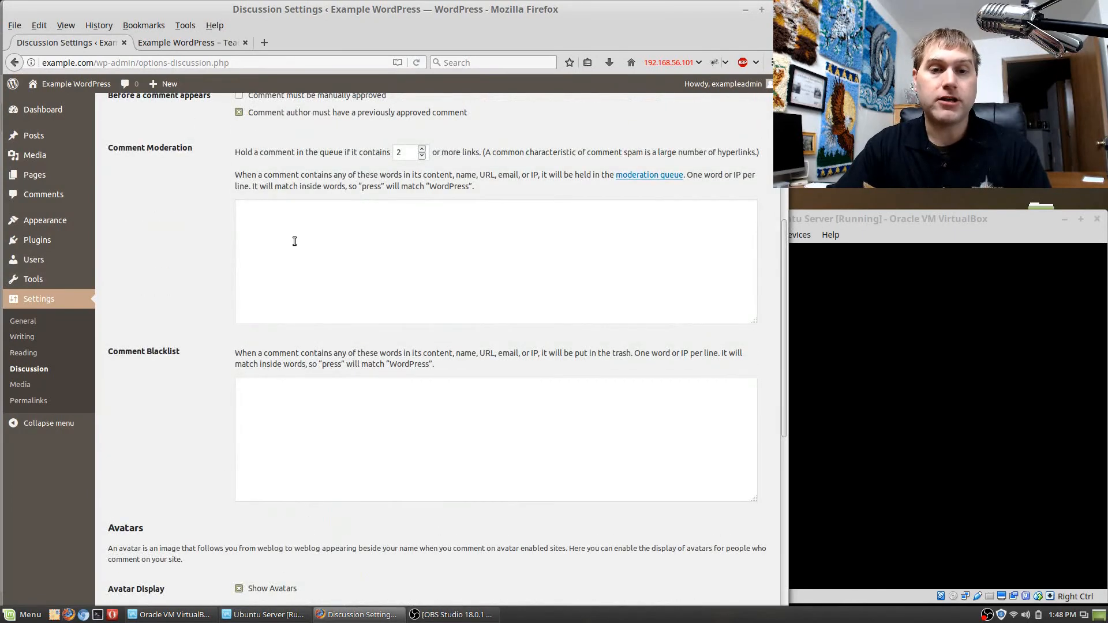
scroll(294, 242, "up", 1)
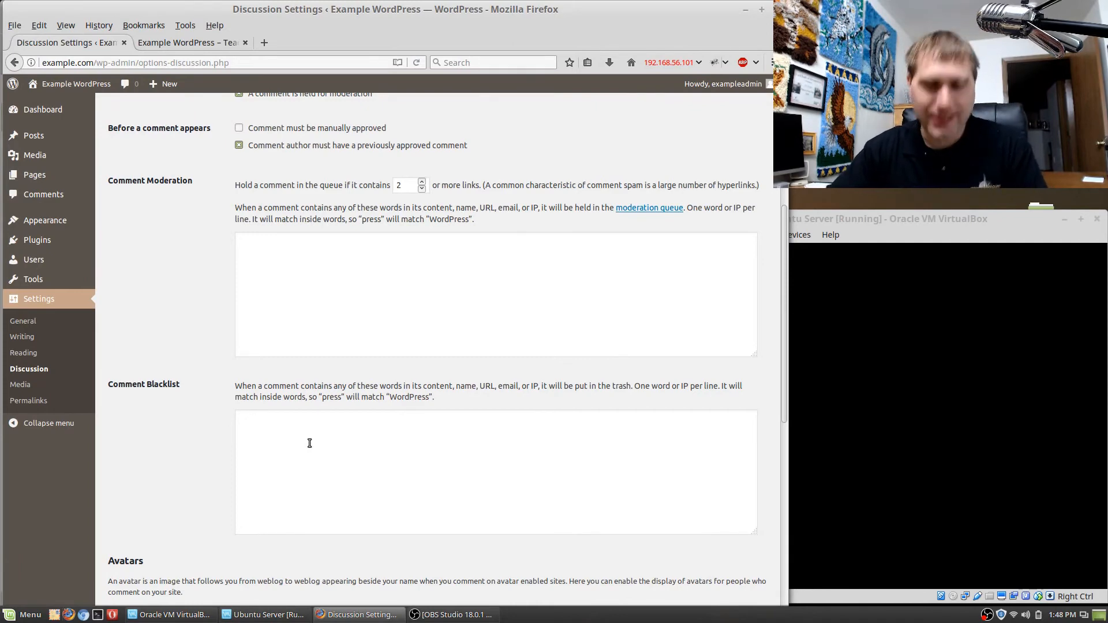
scroll(189, 522, "down", 5)
scroll(190, 522, "down", 6)
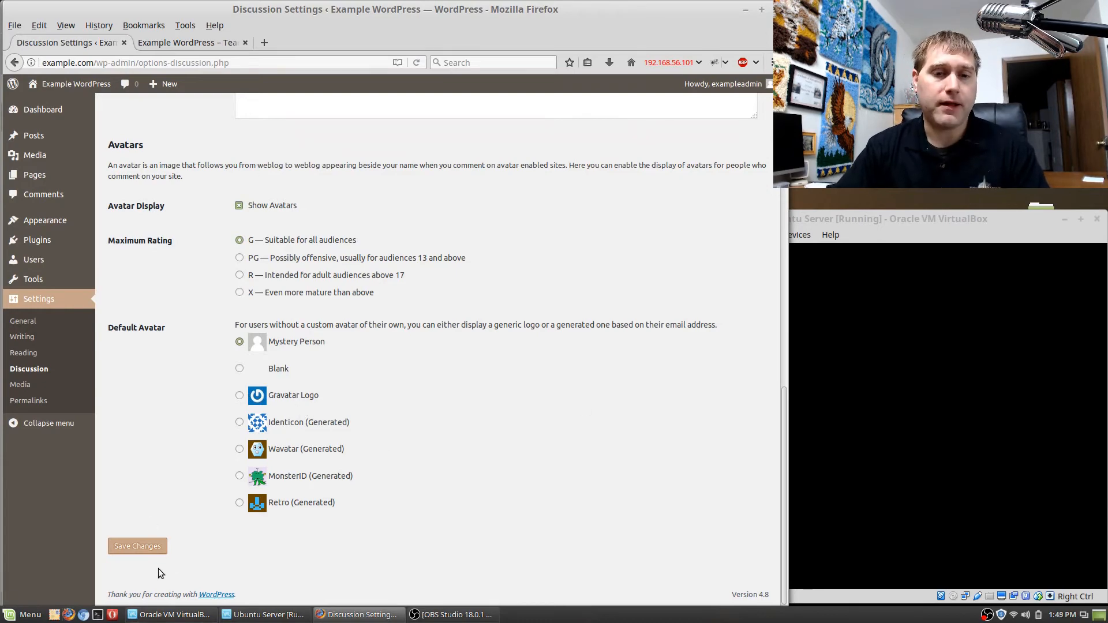
left_click(152, 549)
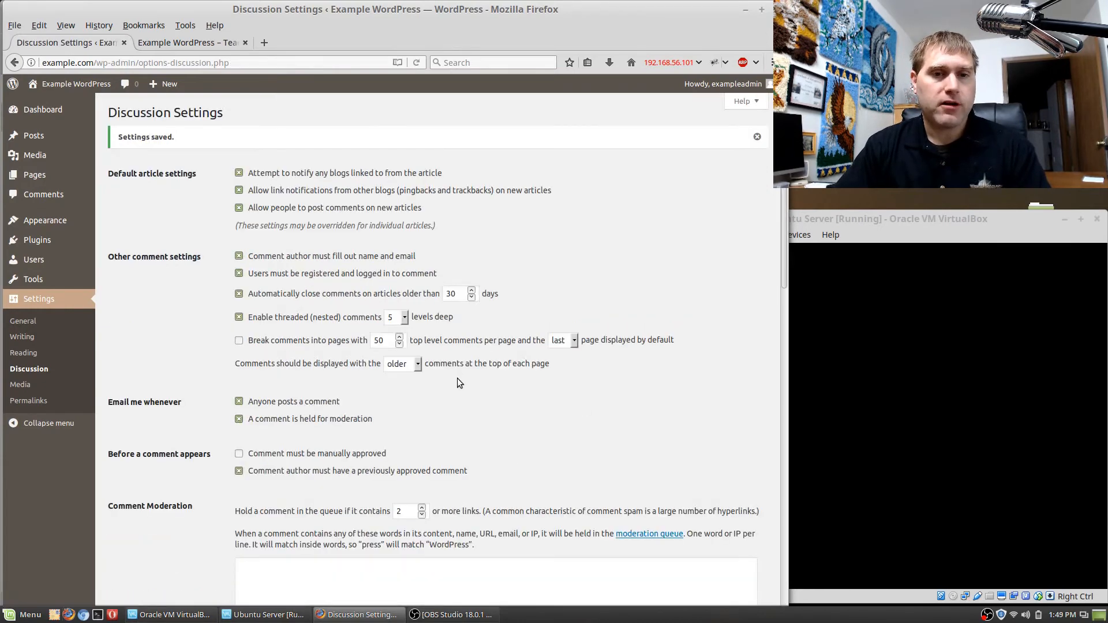
Open the Media settings and examine the thumbnail width and height fields without changing them.
left_click(19, 385)
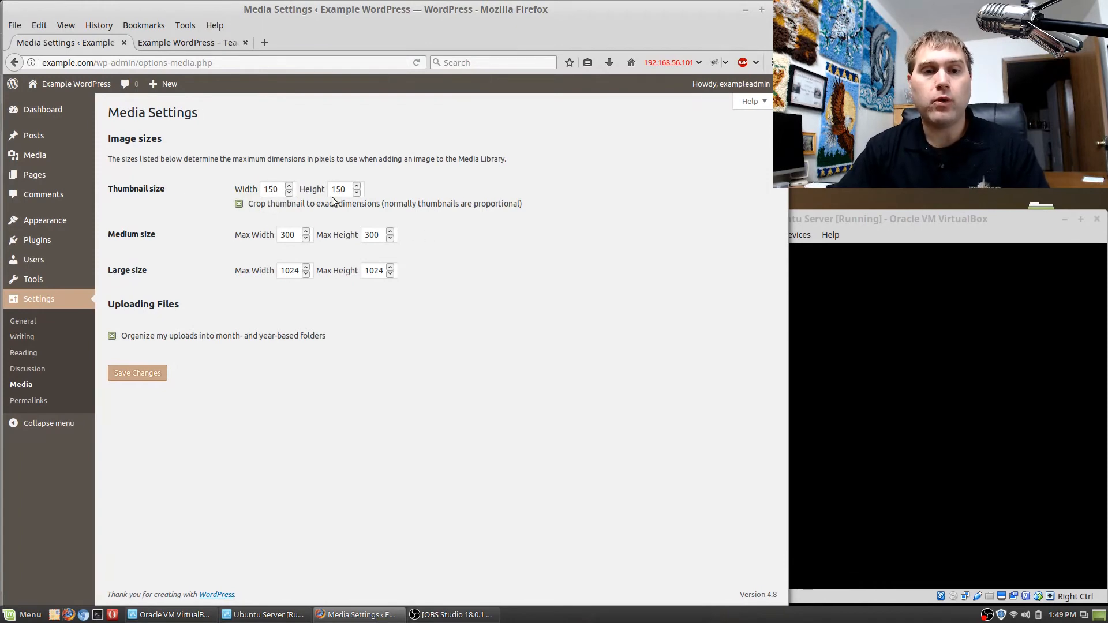
left_click(281, 189)
key("Tab")
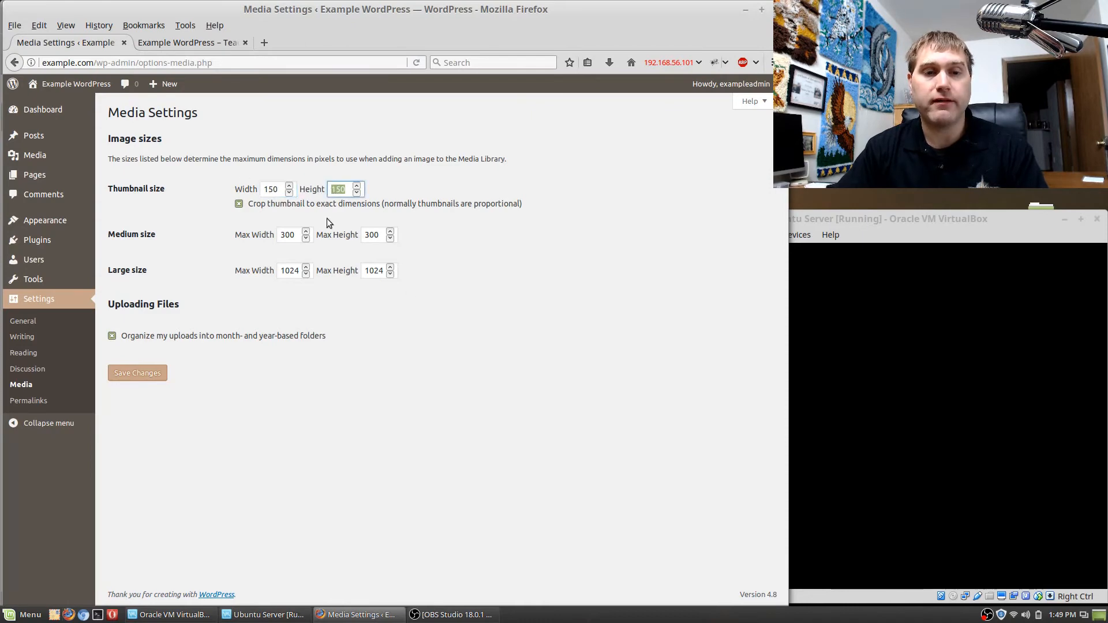
left_click(476, 264)
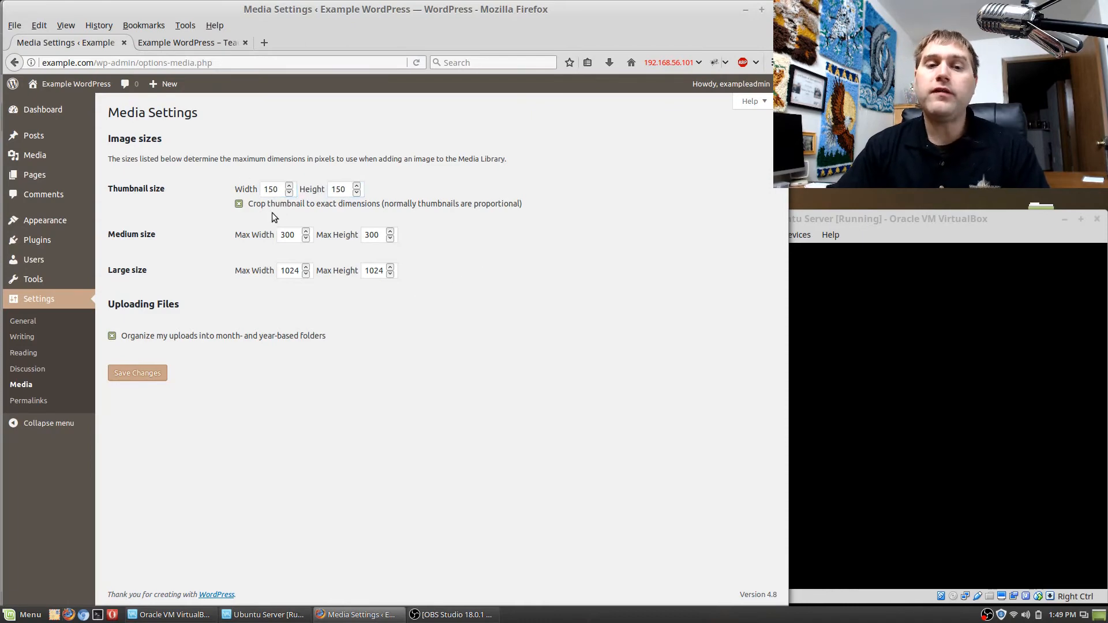
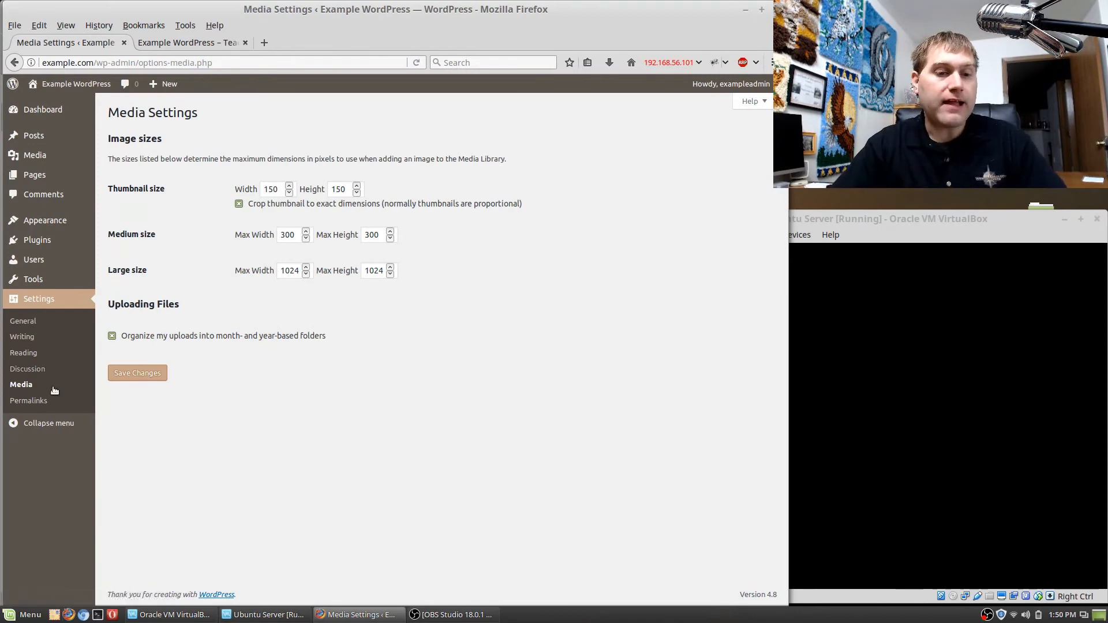
Open the Permalink settings and examine the example URL of the Plain structure.
left_click(24, 401)
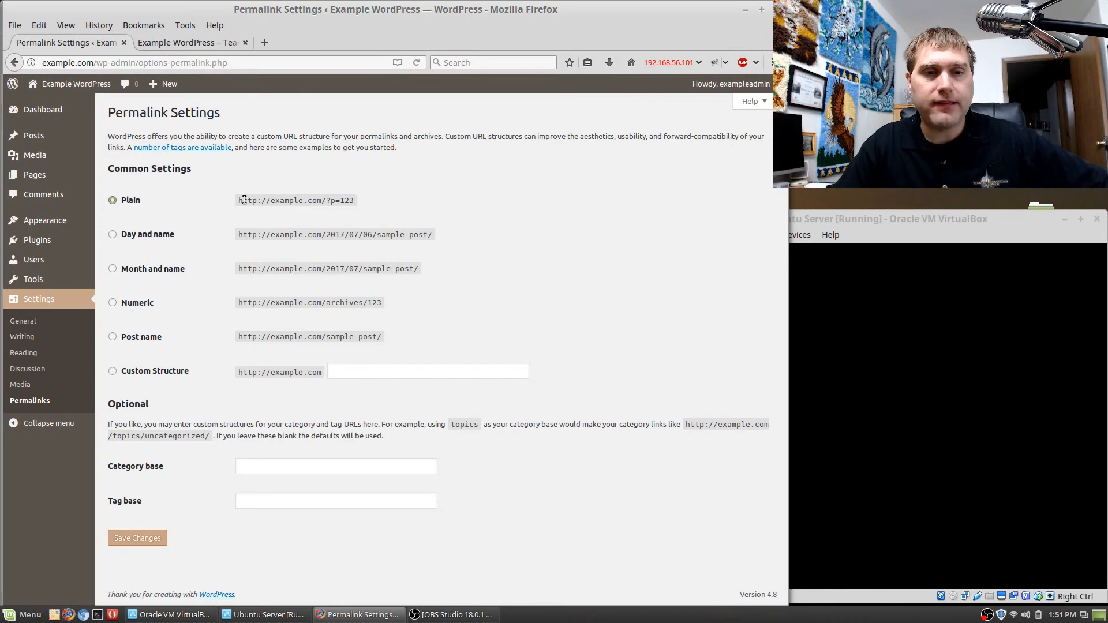
left_click_drag(244, 200, 356, 201)
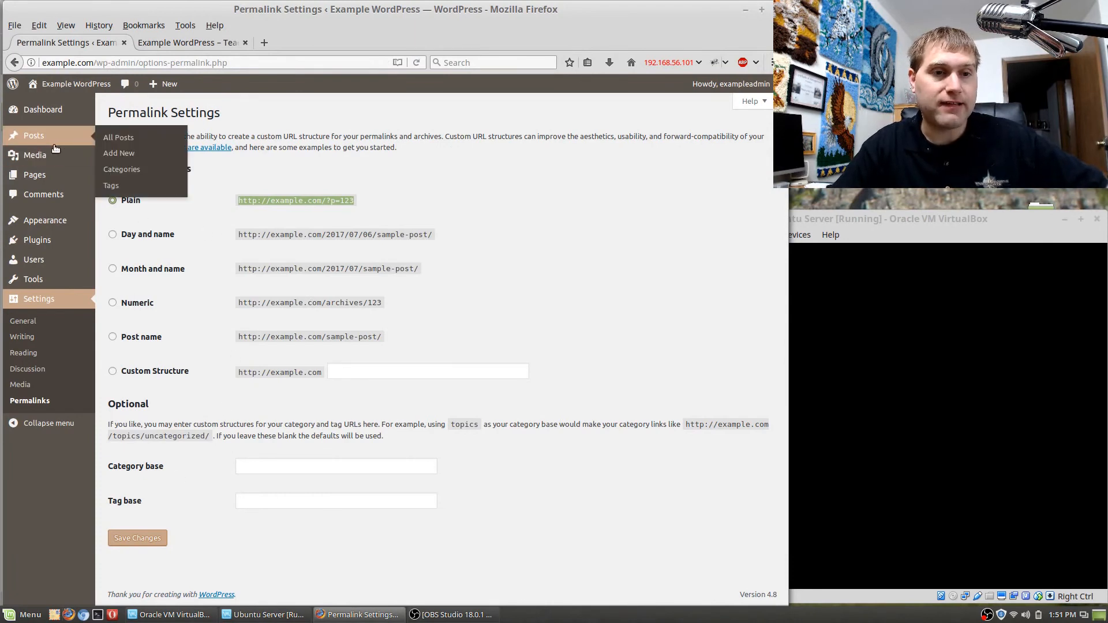
Add a new page in the Pages section and title it "New Test Page".
left_click(34, 175)
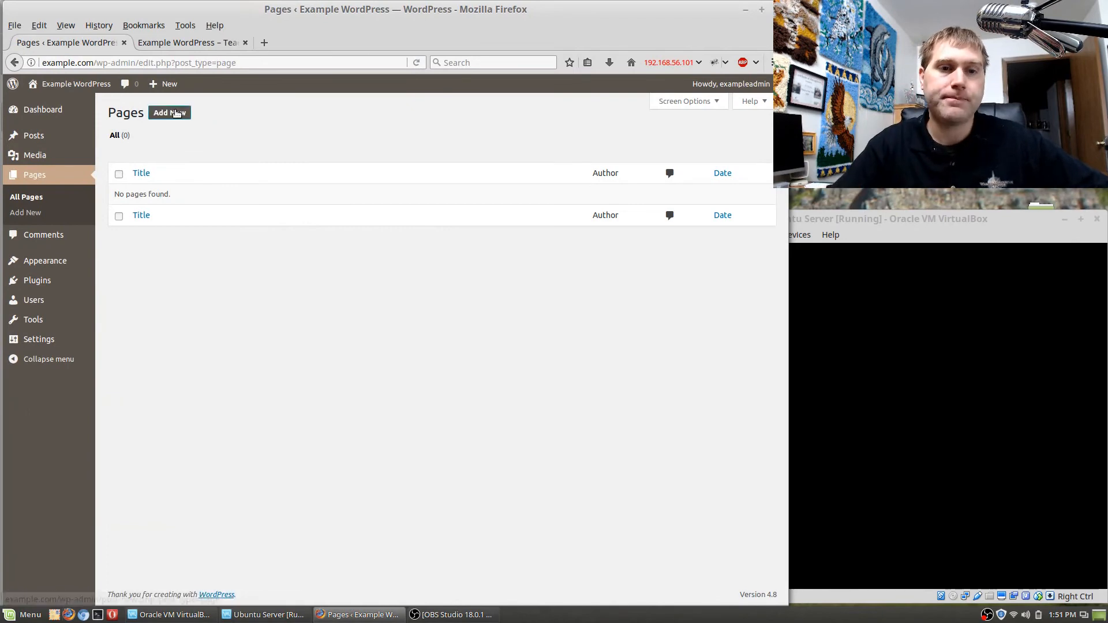
left_click(169, 113)
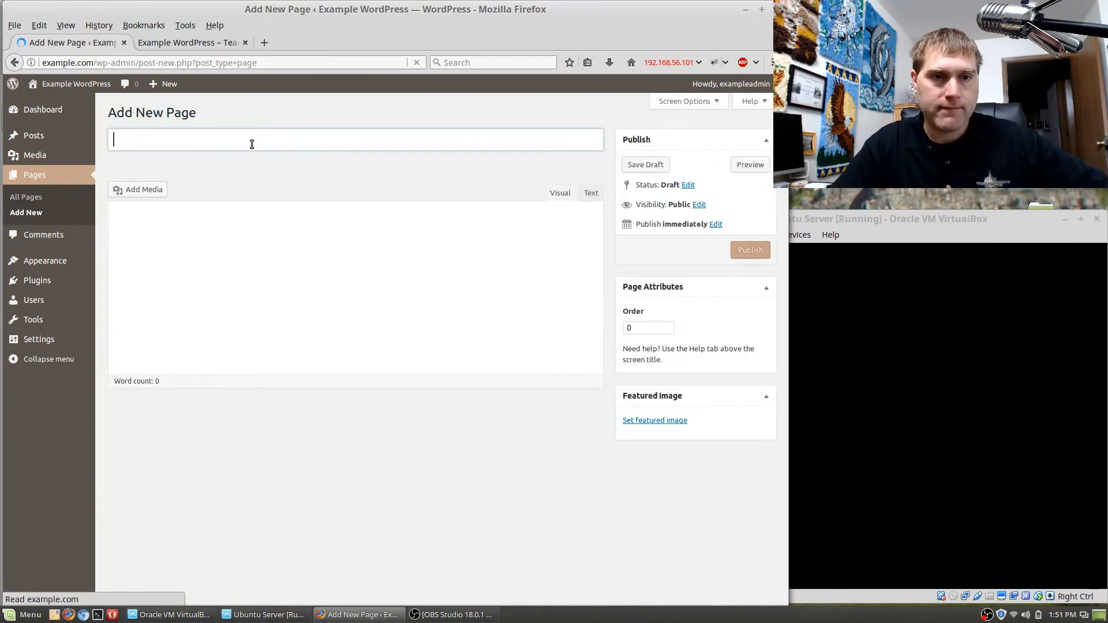
type("Test")
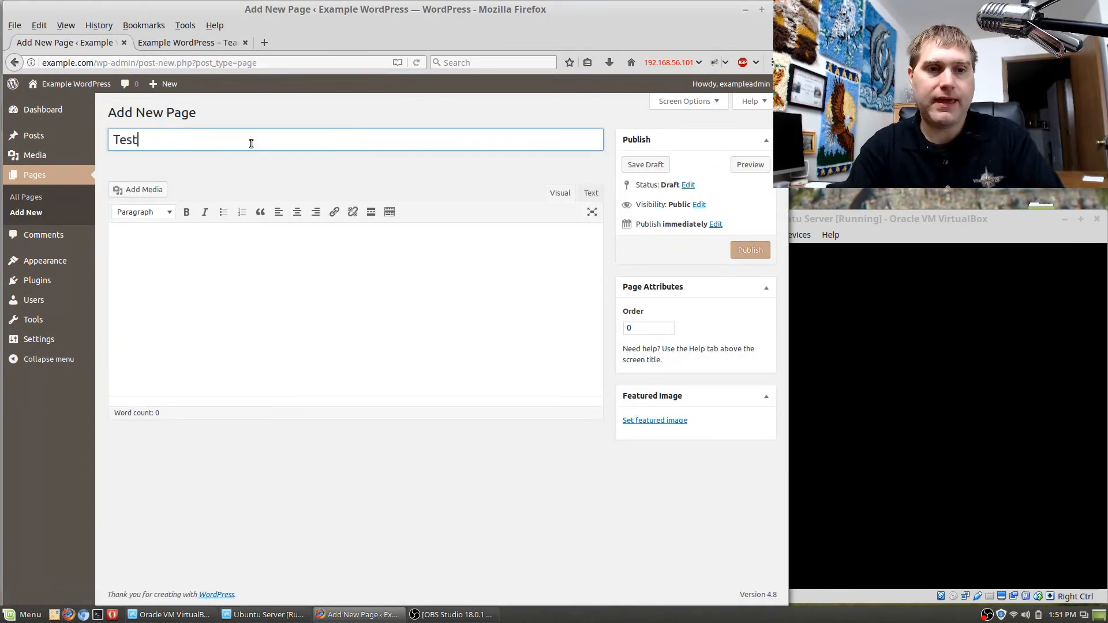
key("BackSpace")
type("New Test P")
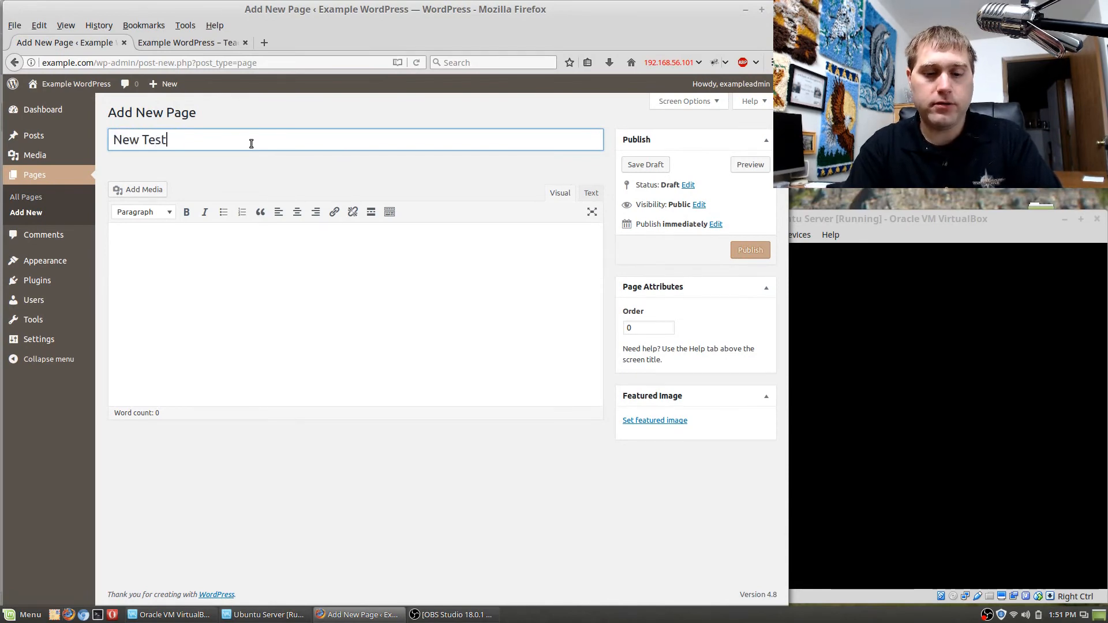
type("age")
key("Tab")
Enter "This is new test page content" as the page body and publish the page.
type("This")
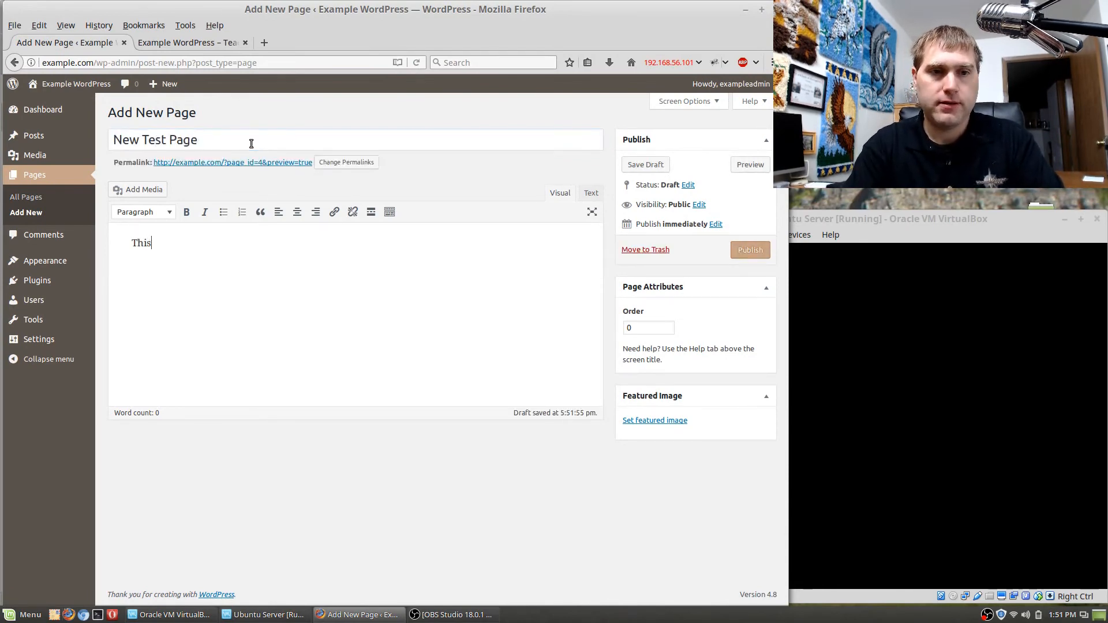
type(" is new test ")
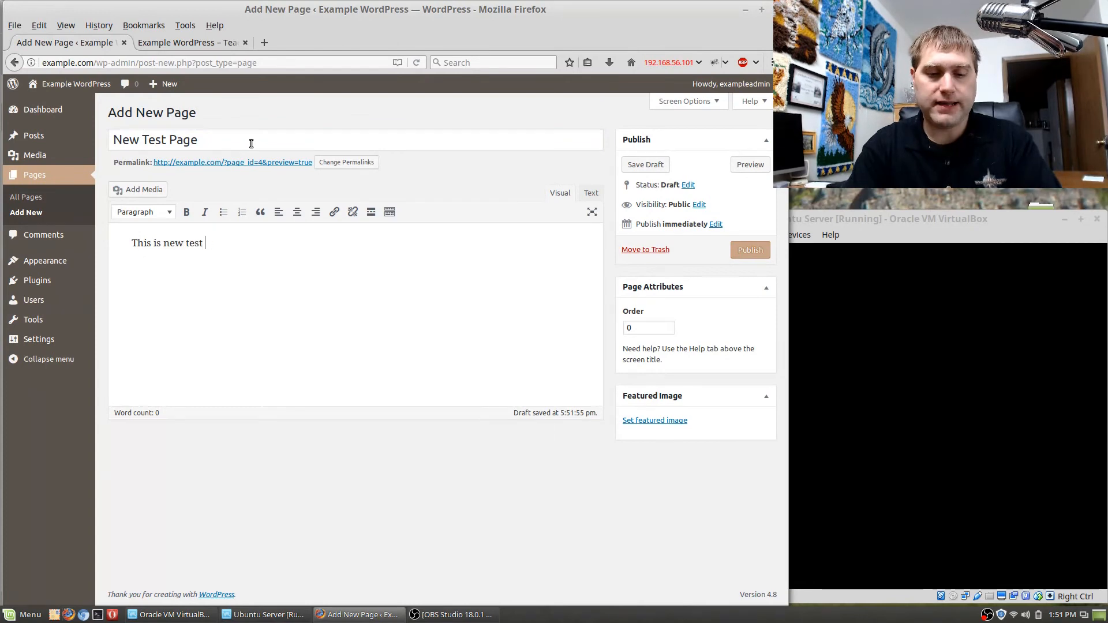
type("page content")
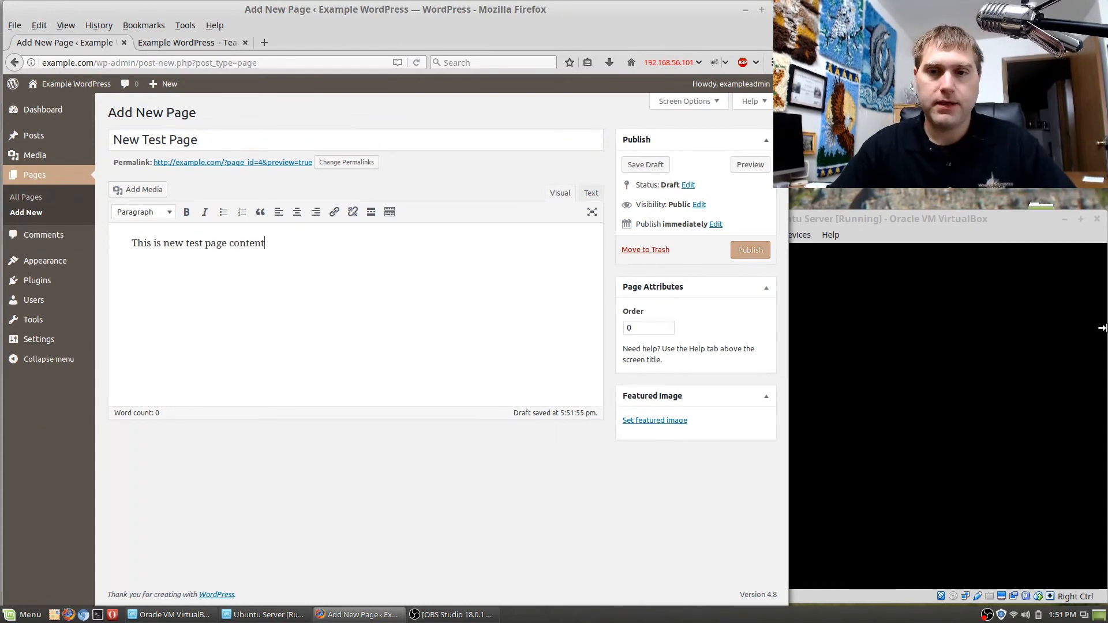
left_click(751, 249)
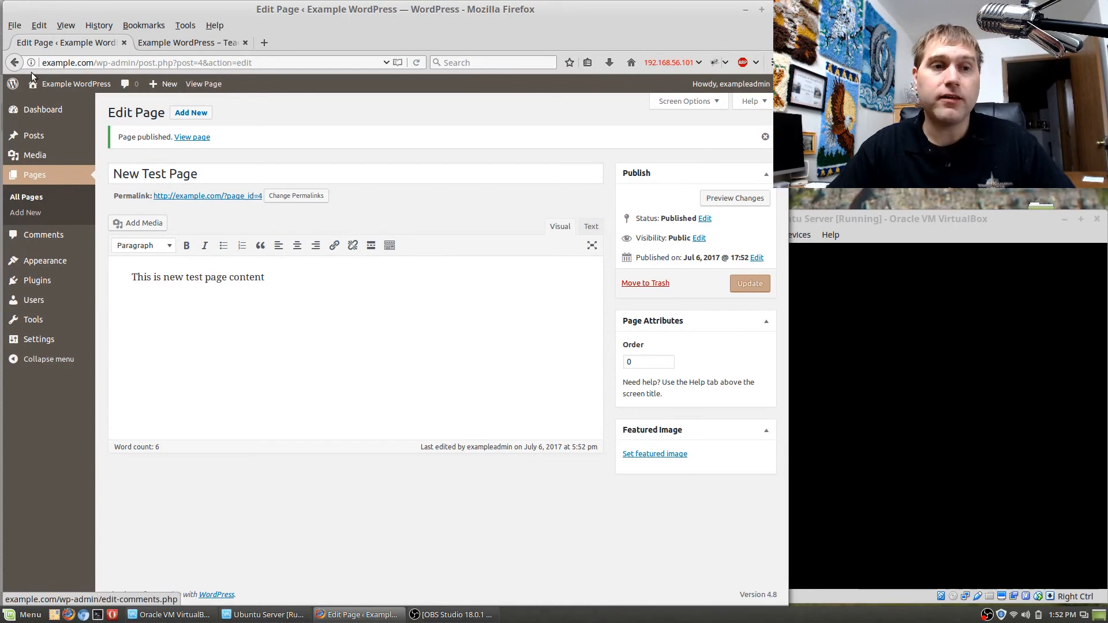
View the published test page in a separate browser tab and inspect the page ID at the end of its address.
right_click(201, 81)
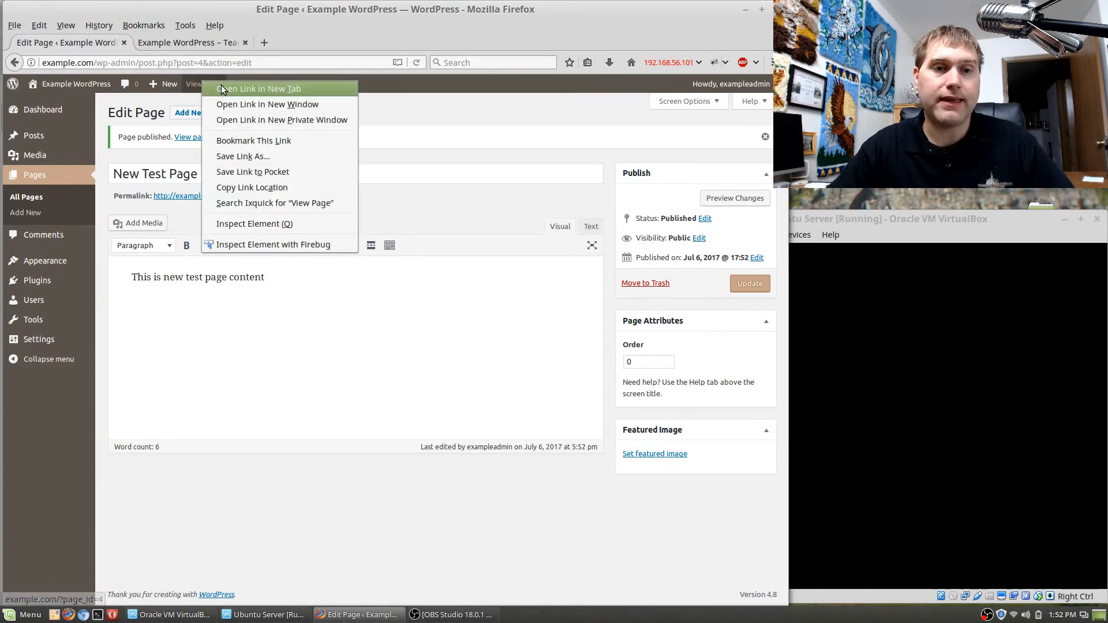
left_click(254, 88)
left_click(176, 46)
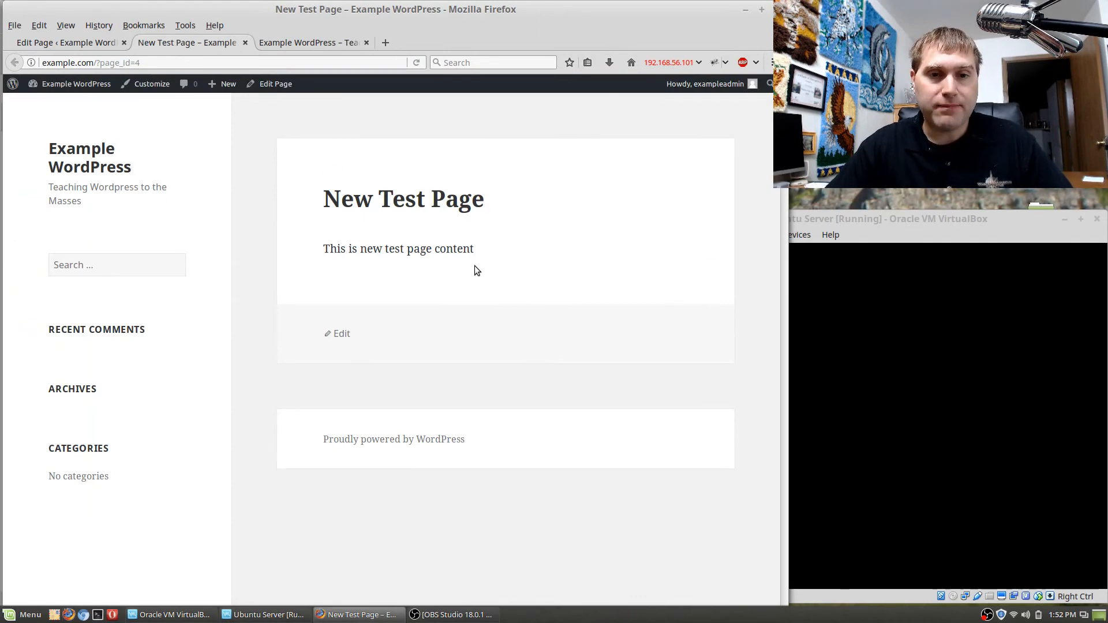
left_click(144, 62)
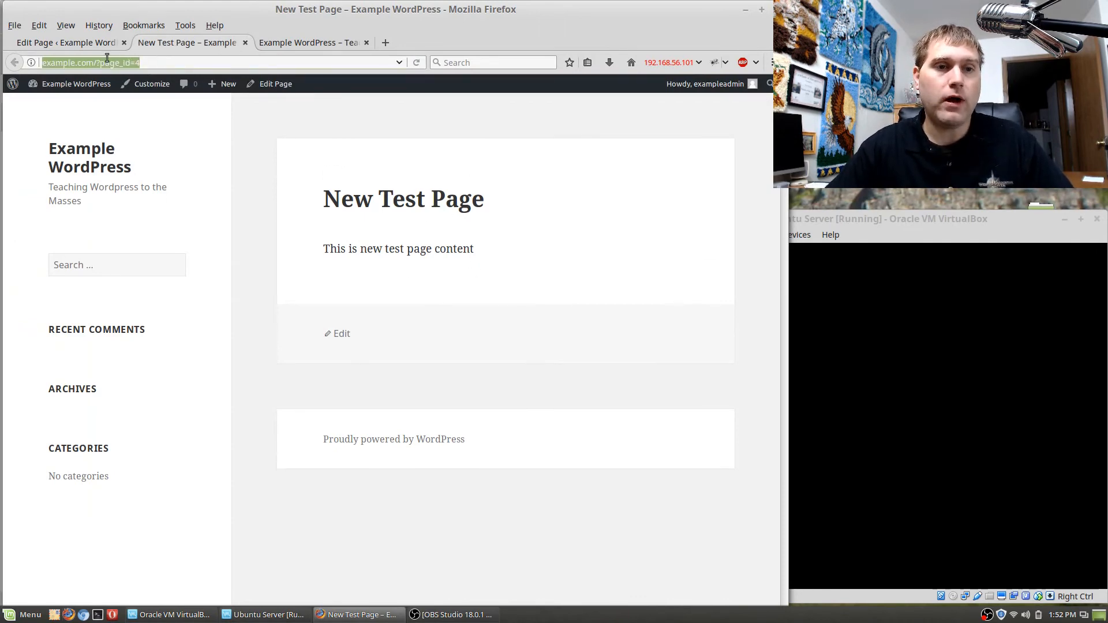
mouse_move(141, 62)
left_mouse_down()
mouse_move(48, 57)
mouse_move(142, 62)
mouse_move(49, 63)
mouse_move(133, 66)
left_mouse_up()
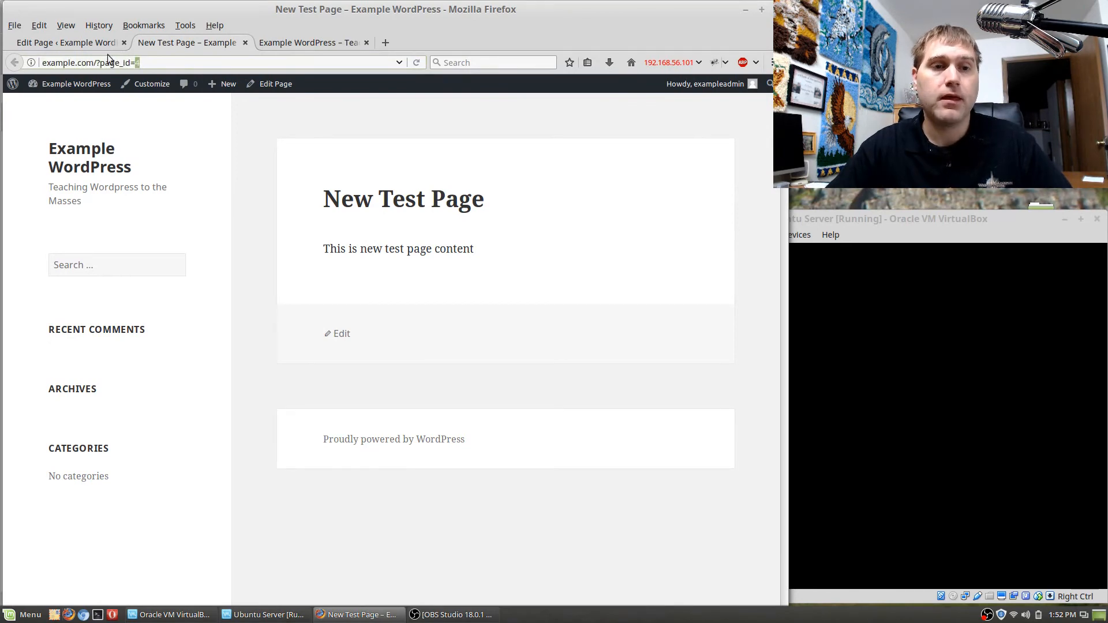
Return to the admin's Permalink settings, select the Post name structure and save the changes.
left_click(92, 45)
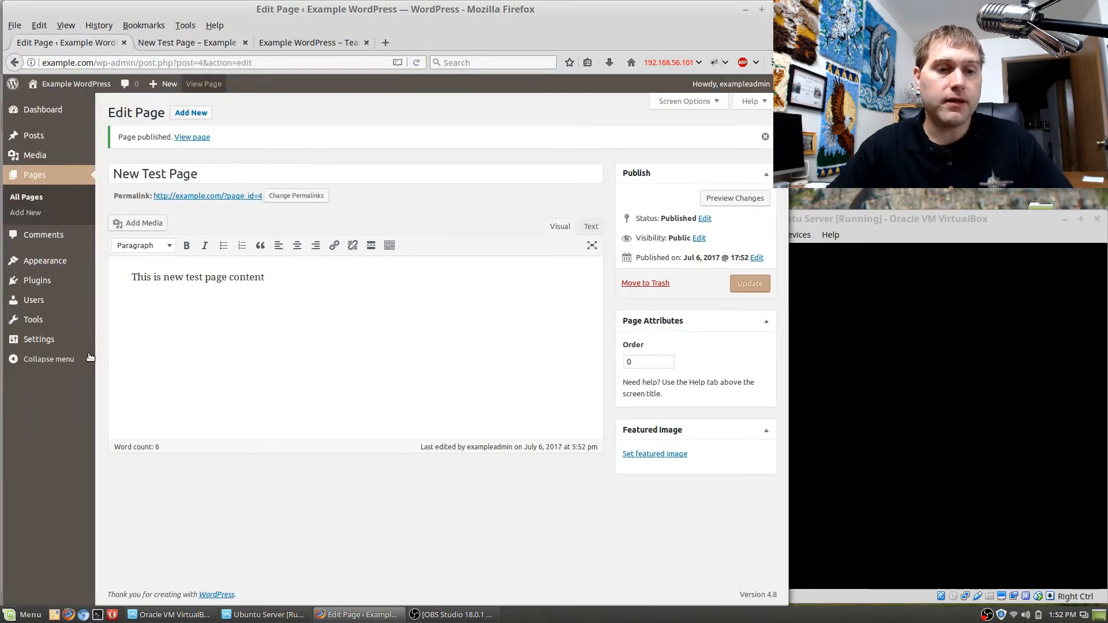
mouse_move(55, 347)
left_click(134, 421)
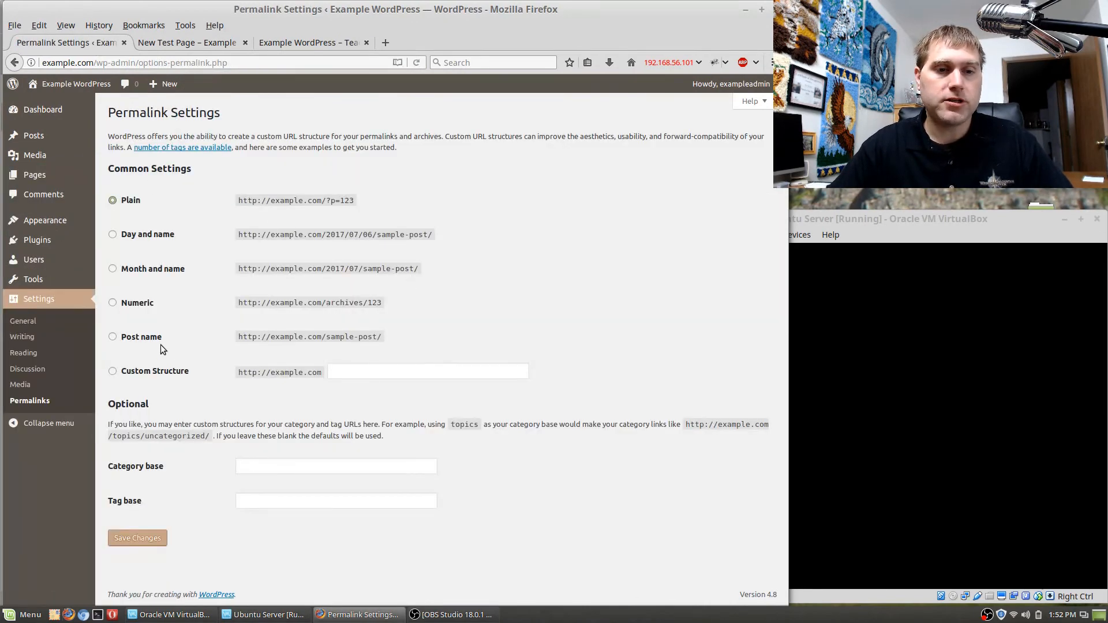
left_click(143, 340)
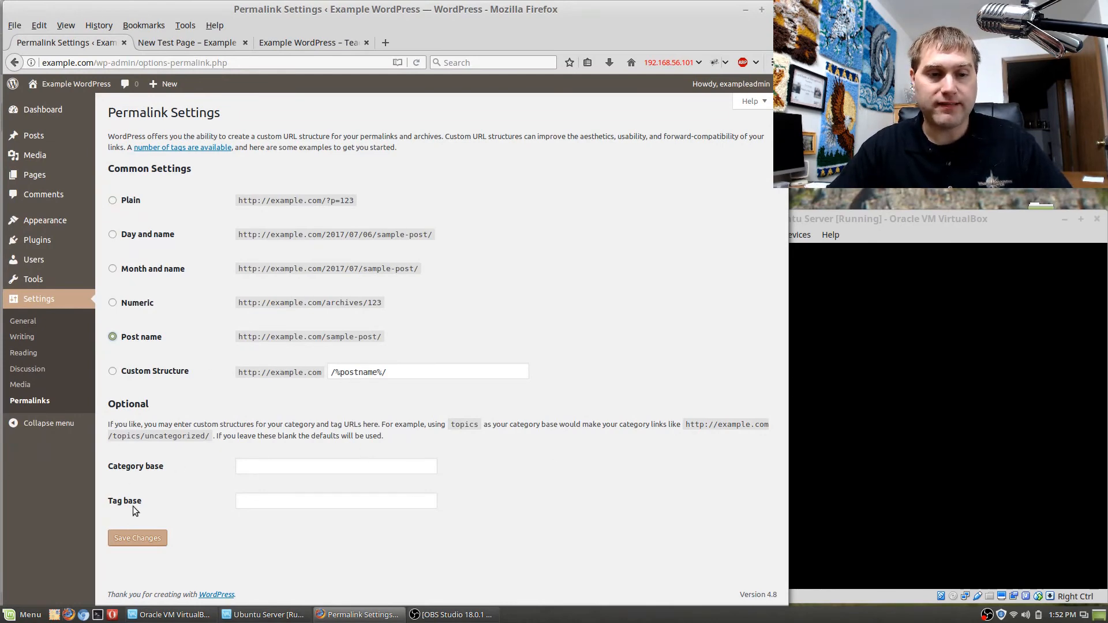
left_click(141, 538)
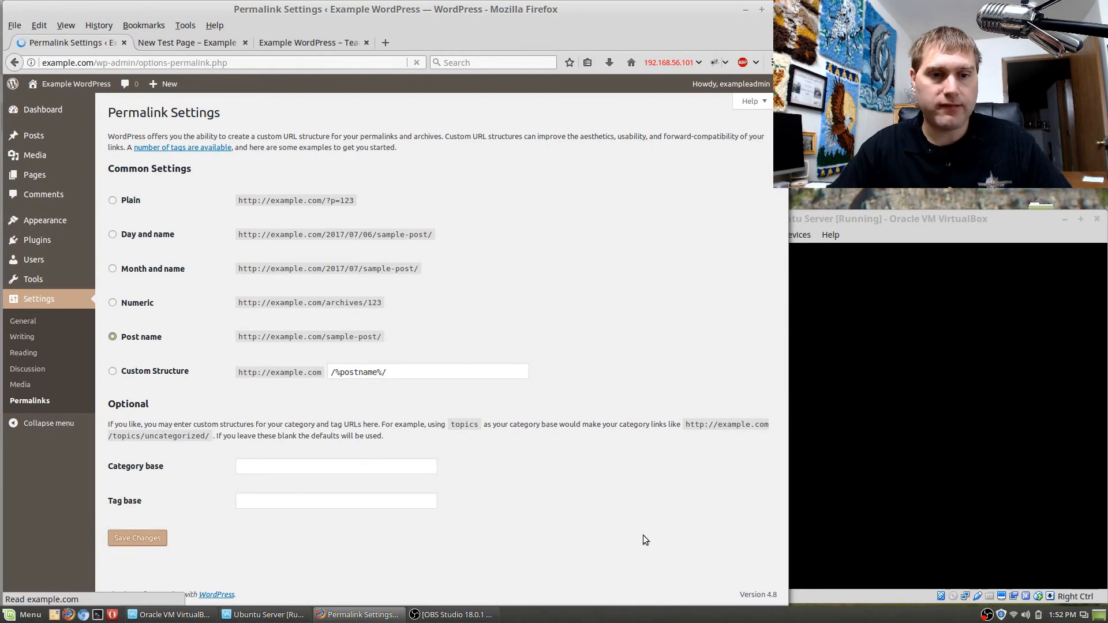
Select and copy all the mod_rewrite rules offered for the .htaccess file below the permalink options.
scroll(520, 442, "down", 5)
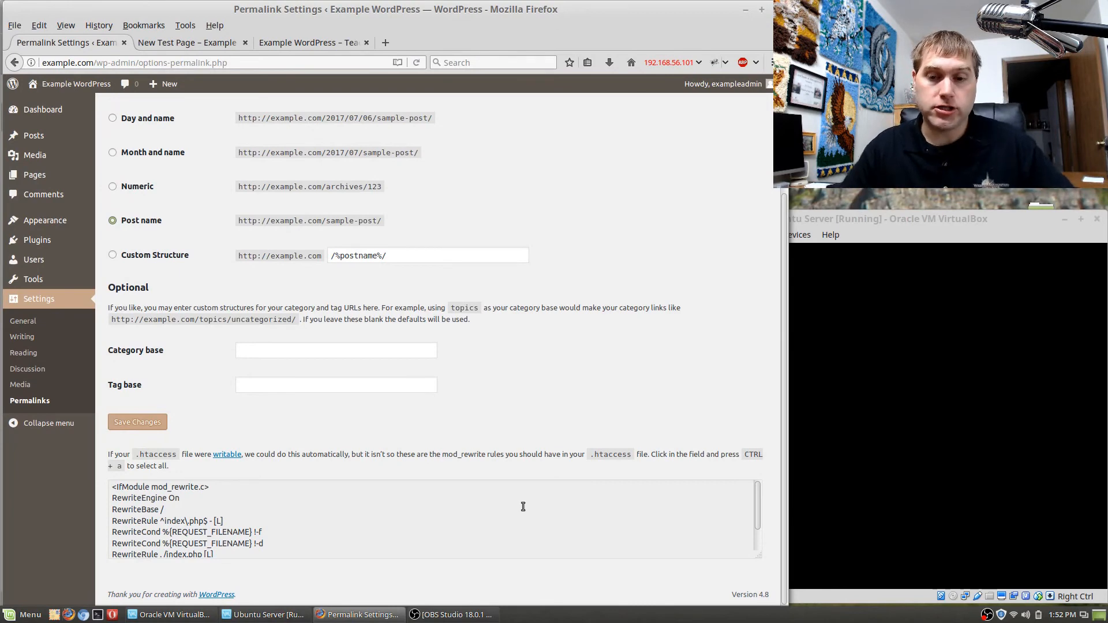
left_click(276, 500)
key("ctrl+a")
key("ctrl+c")
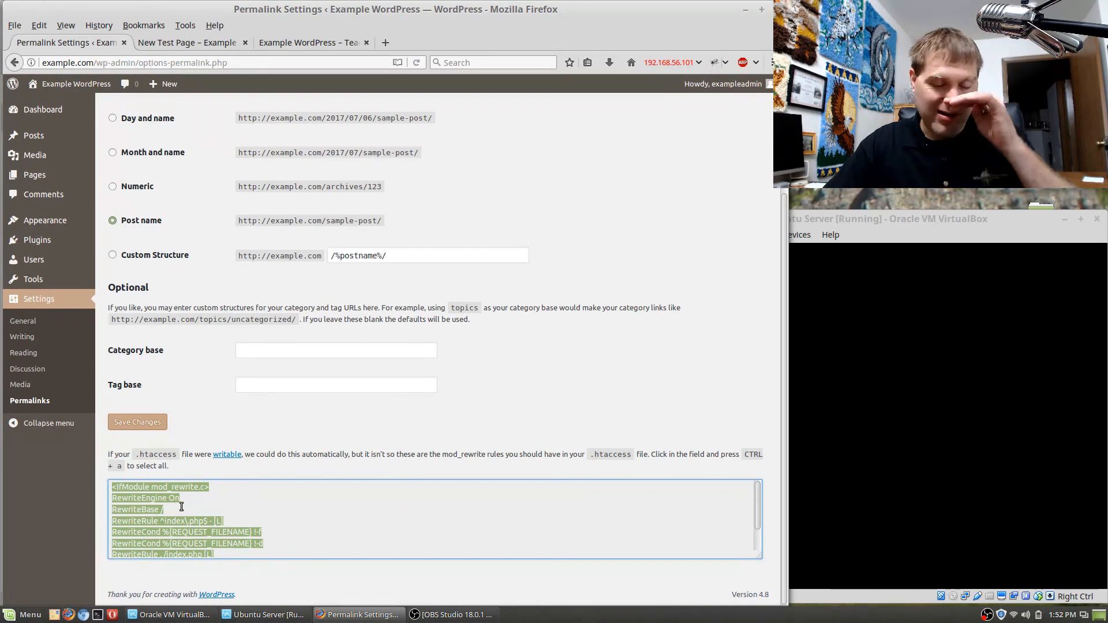
Switch to FileZilla, open the remote folder /var/www/example.com/public_html and look through its files.
key("super")
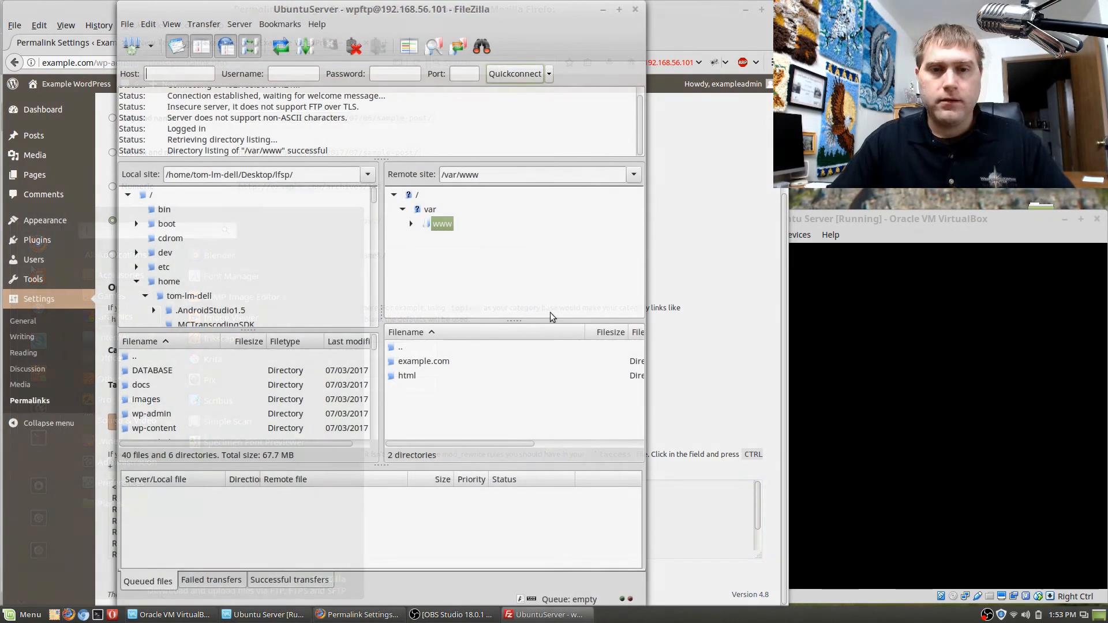
double_click(430, 362)
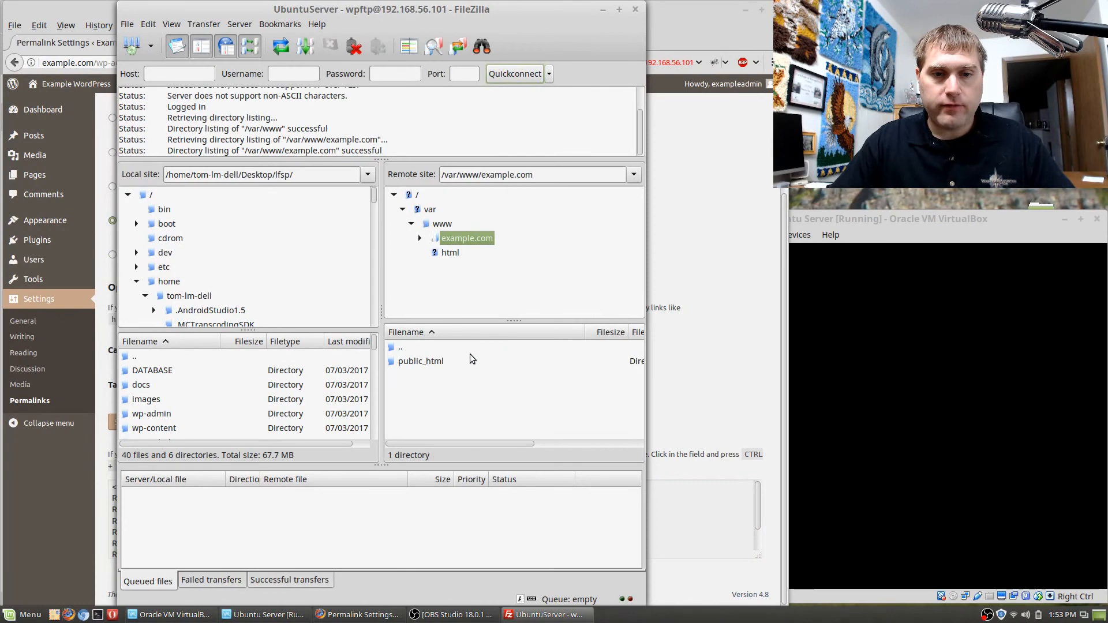
double_click(438, 362)
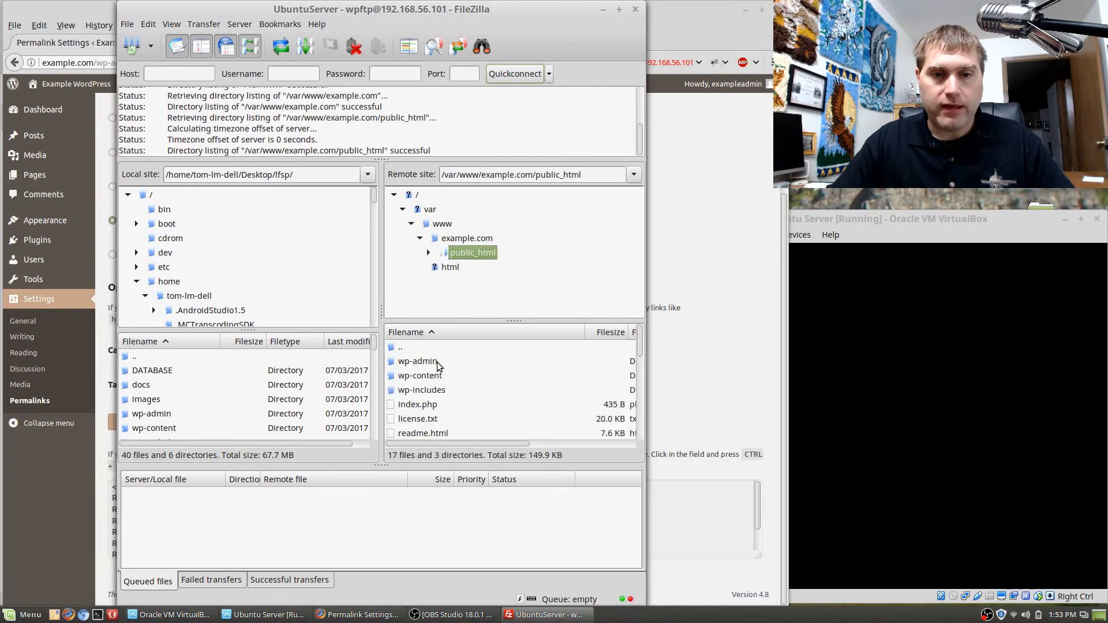
scroll(443, 378, "down", 5)
scroll(442, 379, "up", 5)
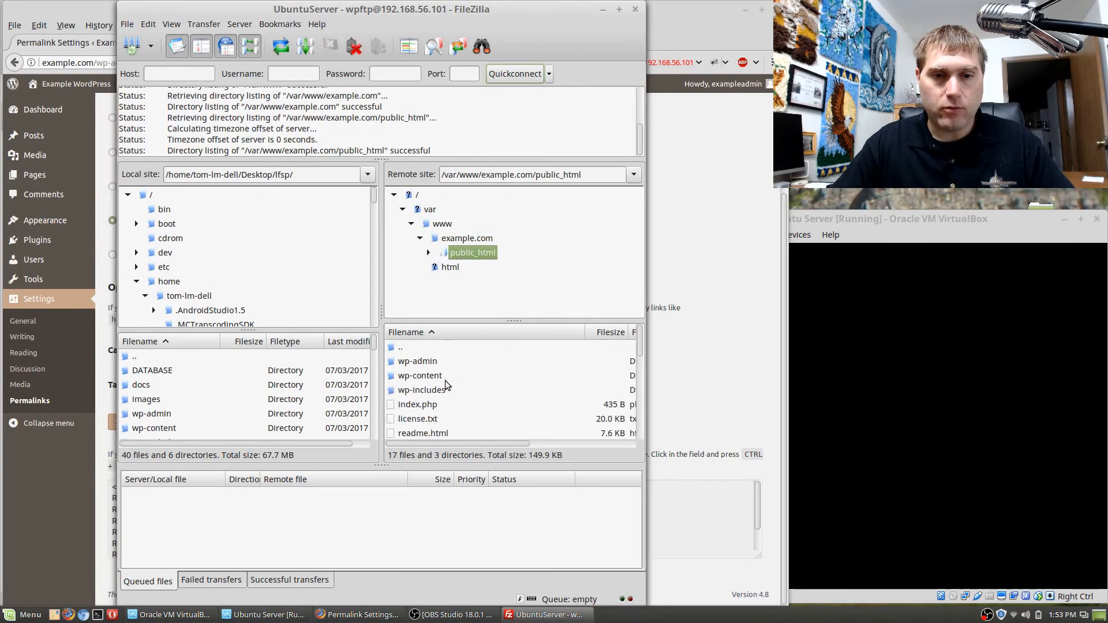
scroll(440, 381, "down", 5)
scroll(441, 381, "up", 5)
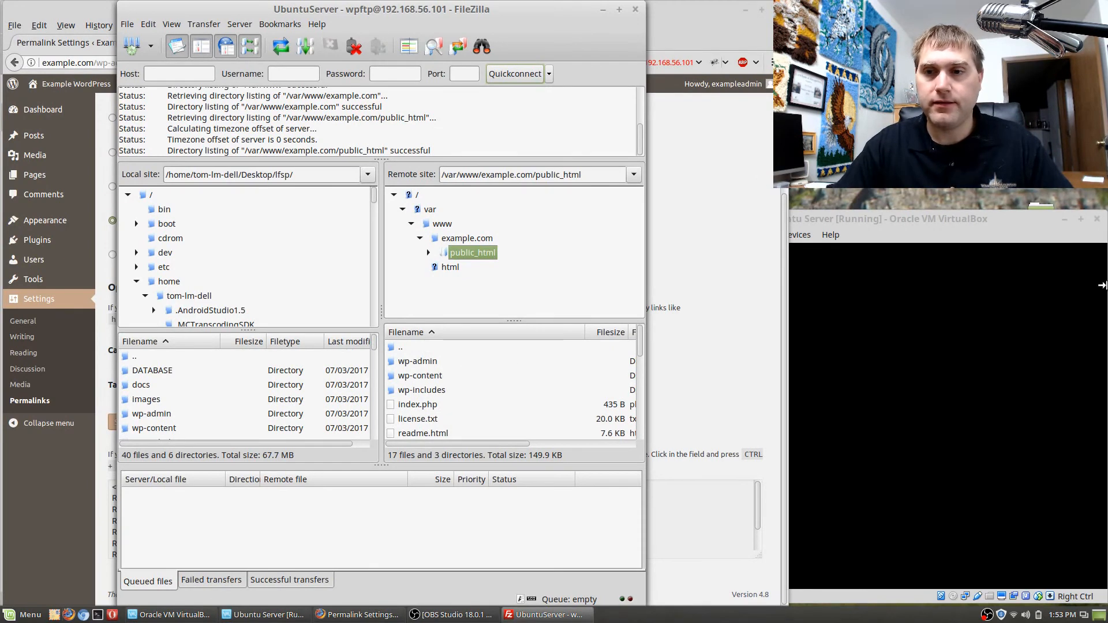
Minimize the virtual machine window and create an empty document named .htaccess on the desktop.
left_click(1065, 225)
right_click(919, 224)
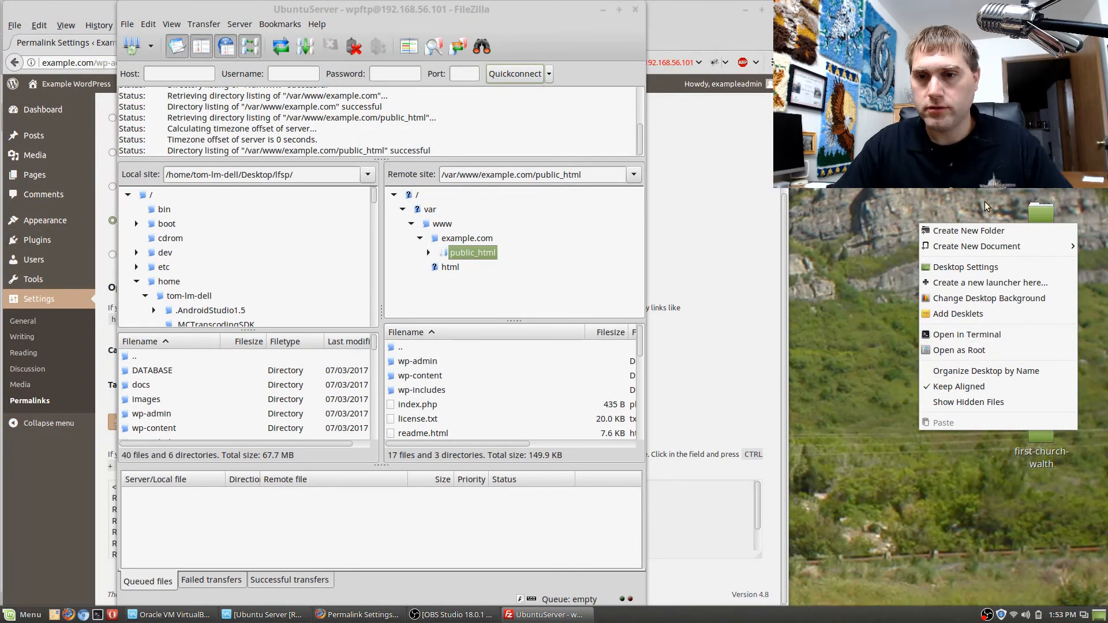
mouse_move(988, 245)
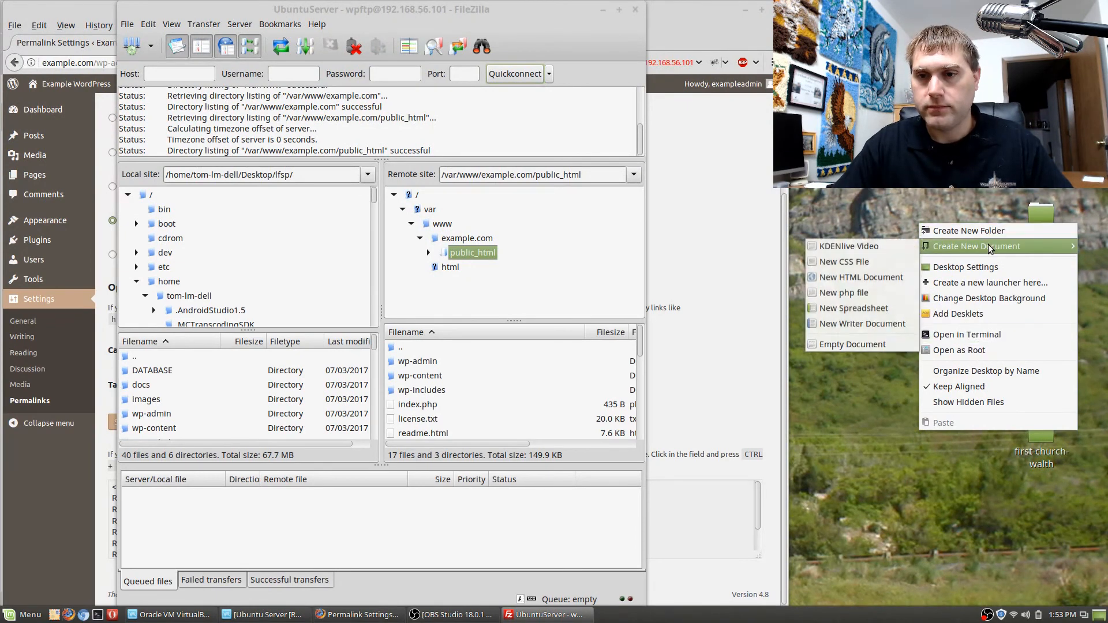
left_click(861, 345)
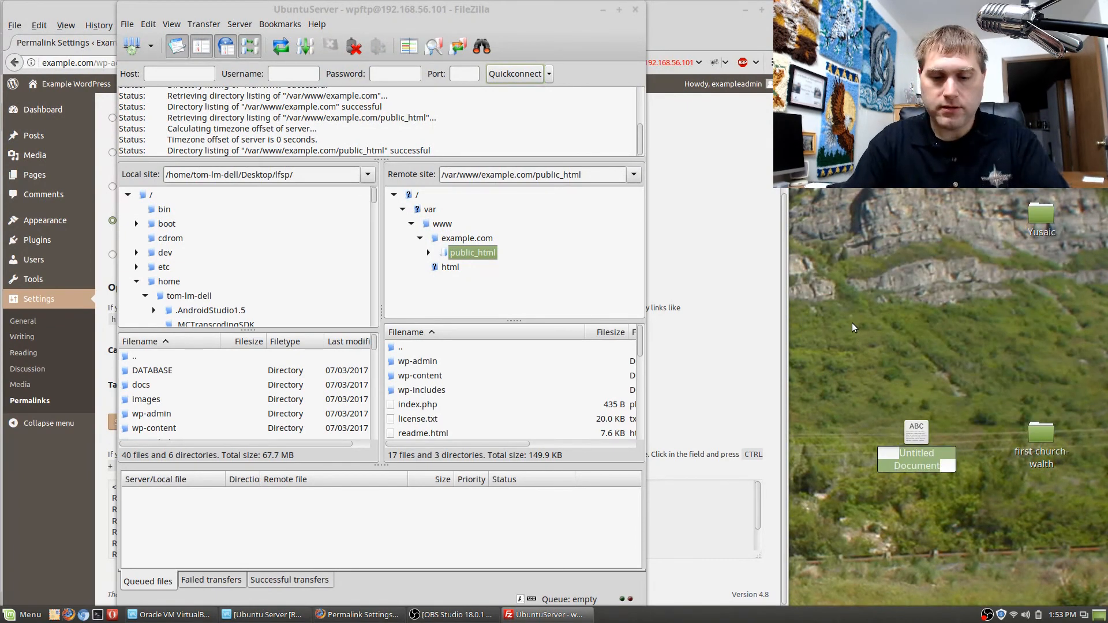
type(".htaccess")
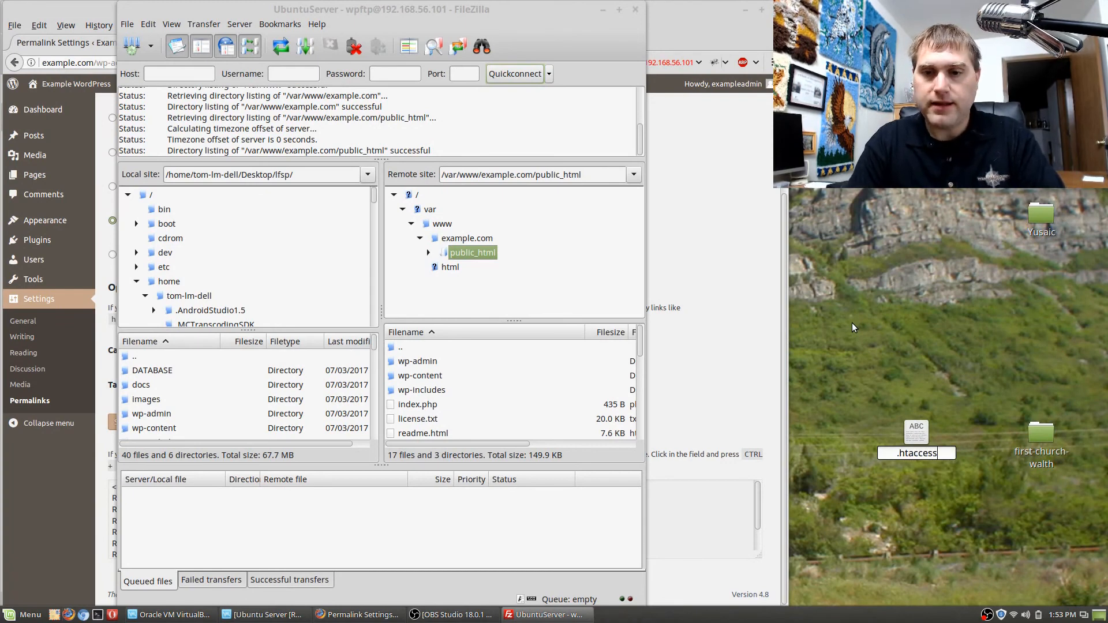
key("Escape")
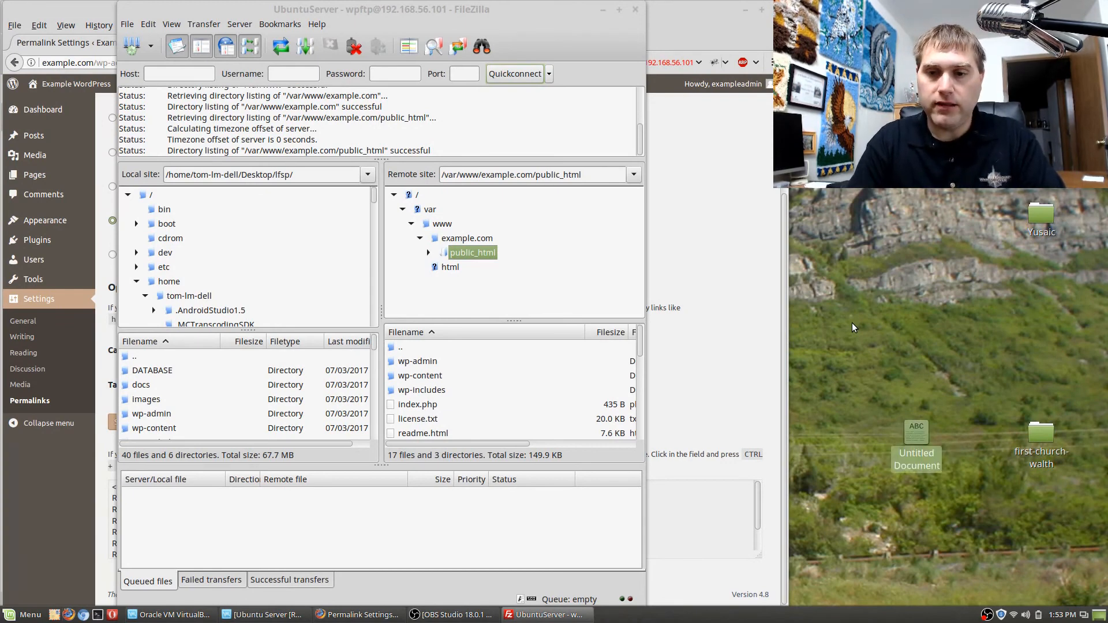
left_click(852, 323)
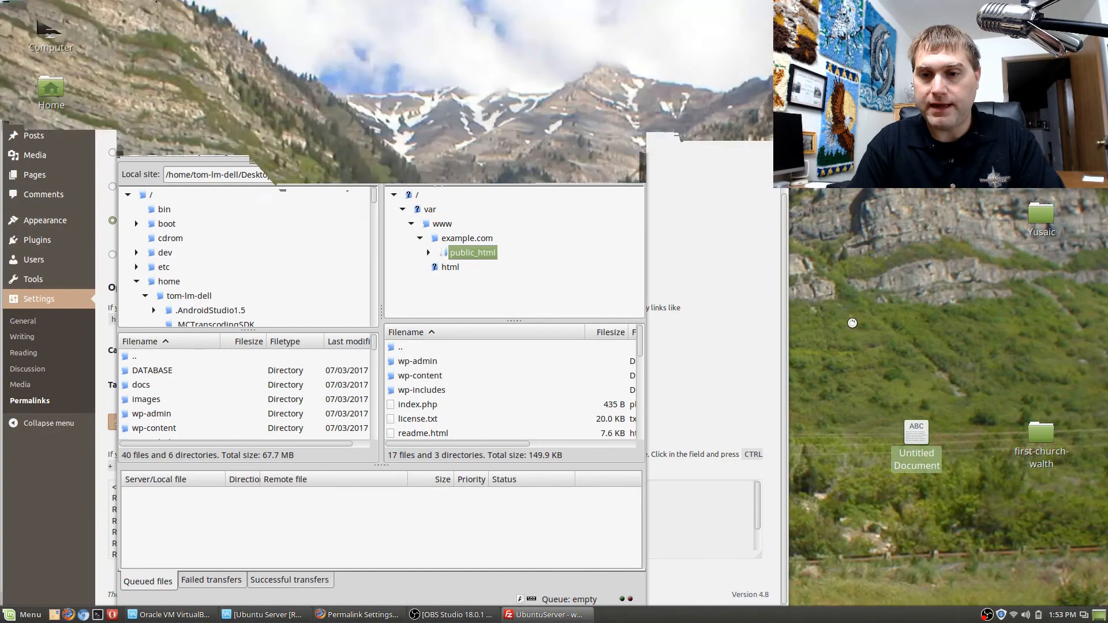
Open .htaccess in the text editor, paste the copied mod_rewrite rules, save the file and close the editor.
double_click(917, 432)
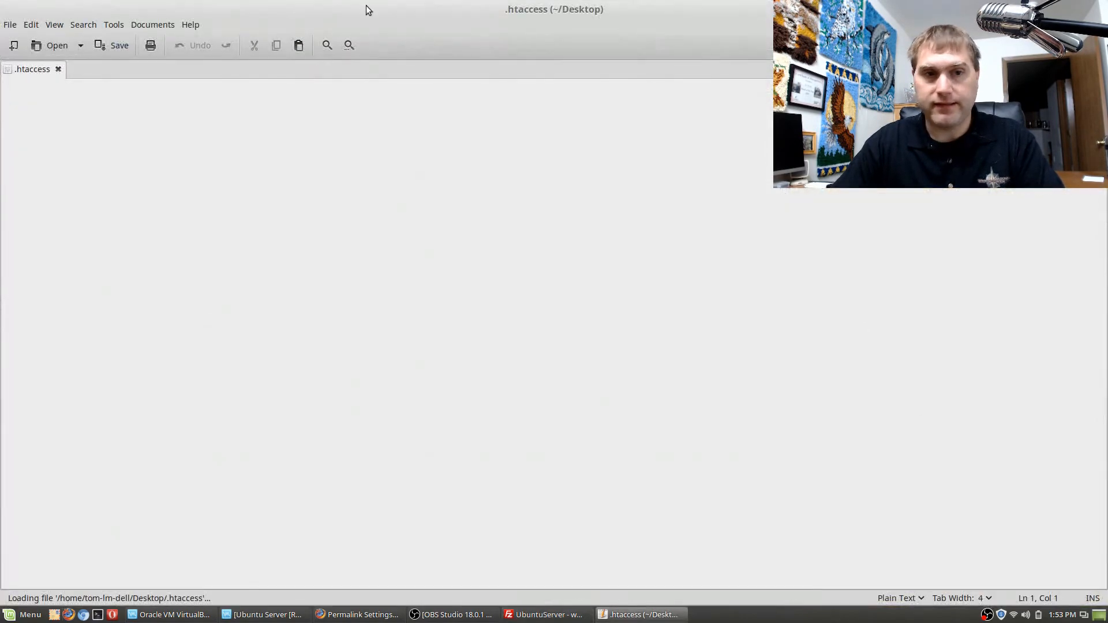
key("ctrl+v")
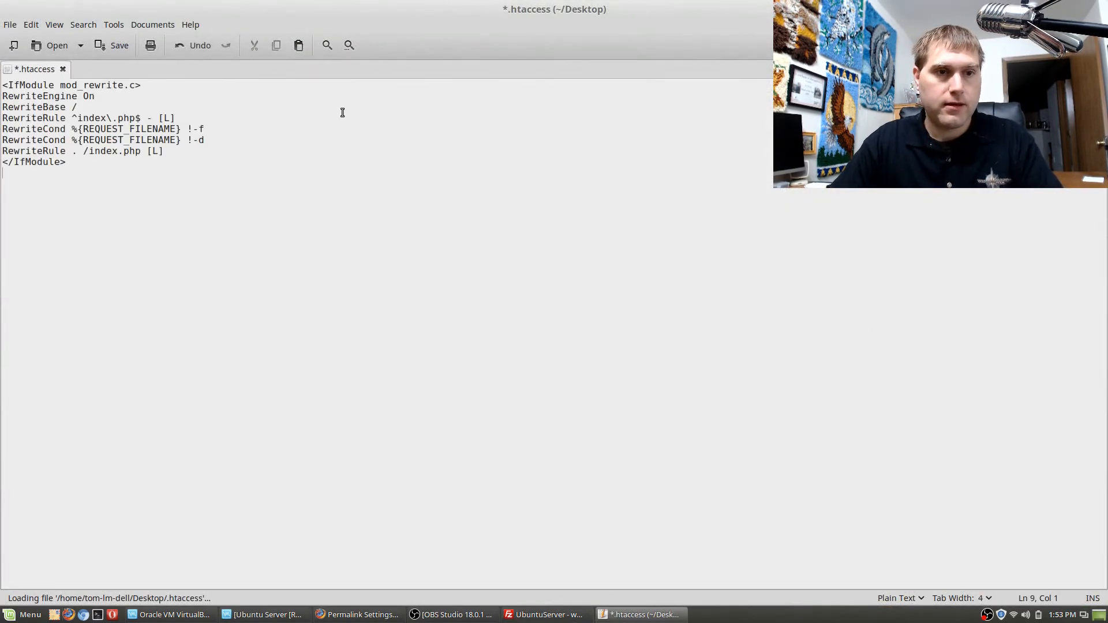
key("ctrl+s")
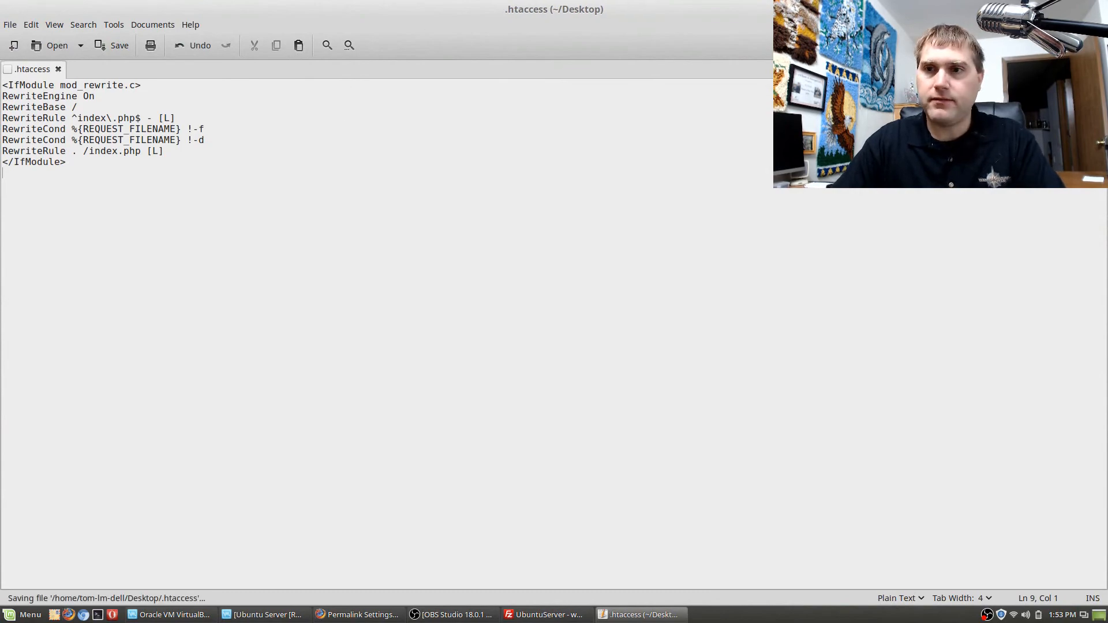
left_click(1098, 9)
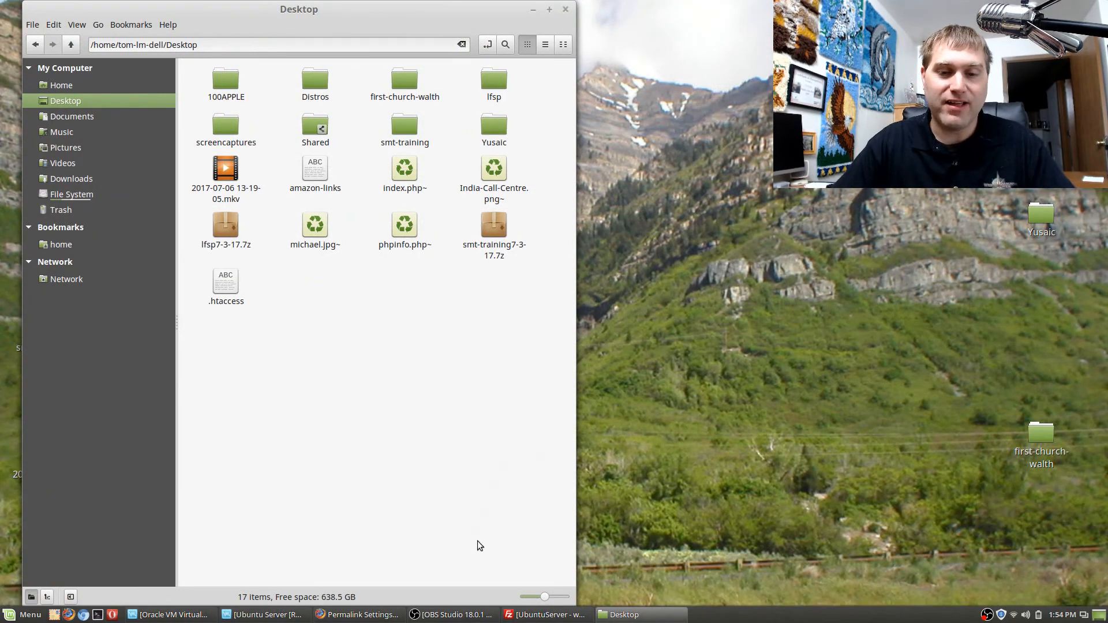
Switch to FileZilla, place its window beside the desktop folder, and upload .htaccess into the remote public_html folder.
left_click(563, 616)
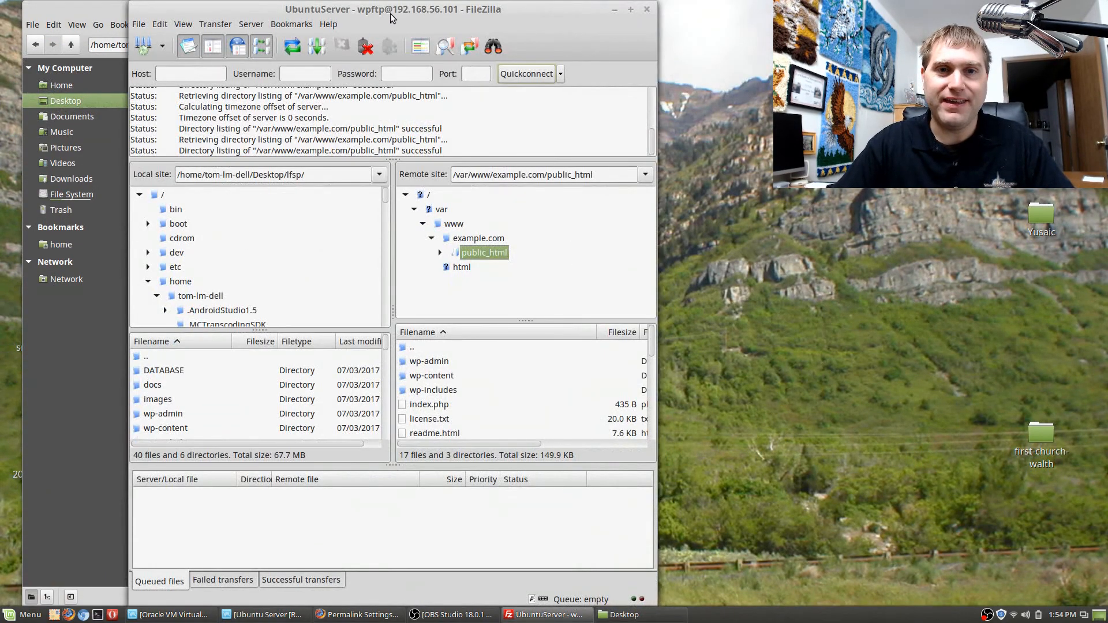
left_click_drag(390, 17, 843, 36)
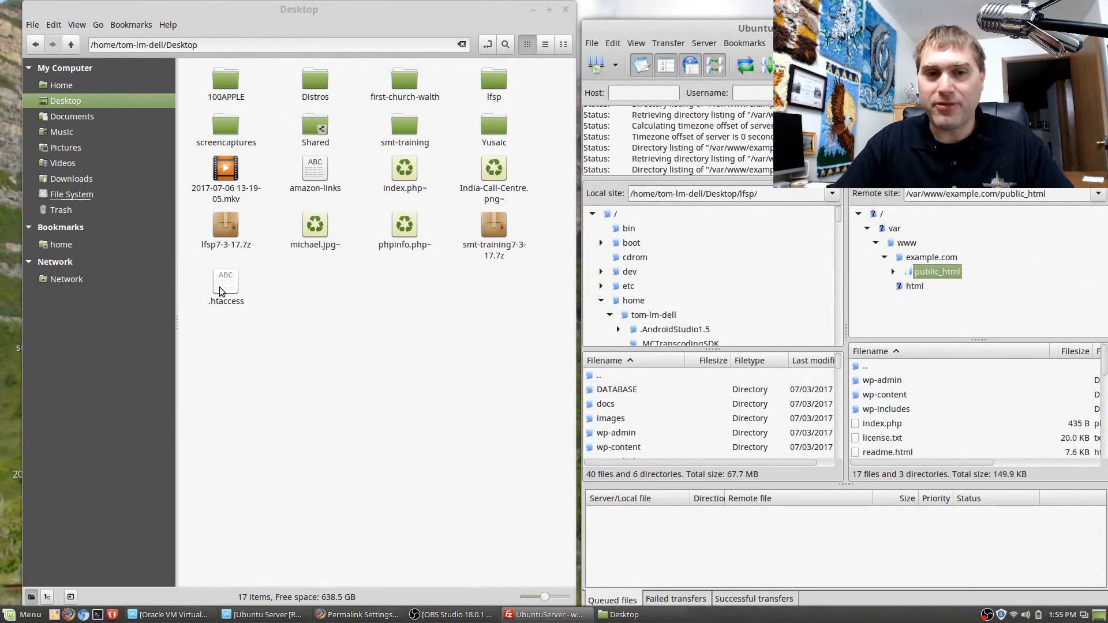
left_click_drag(219, 287, 942, 443)
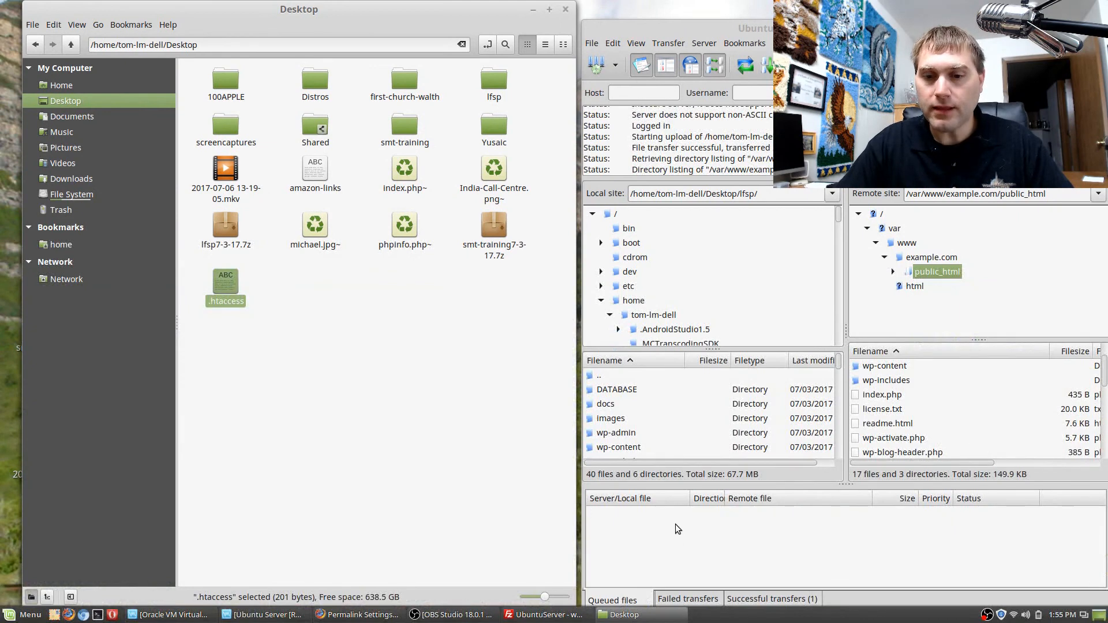
scroll(963, 412, "up", 1)
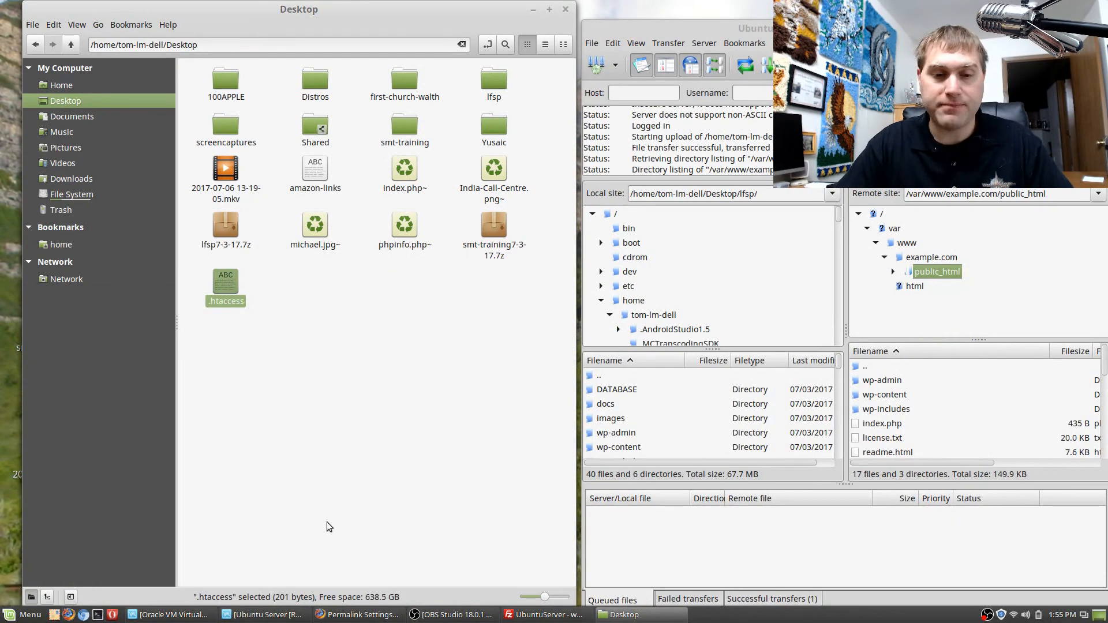
Switch to Firefox, reload the New Test Page to check its permalink, and close that page.
left_click(367, 616)
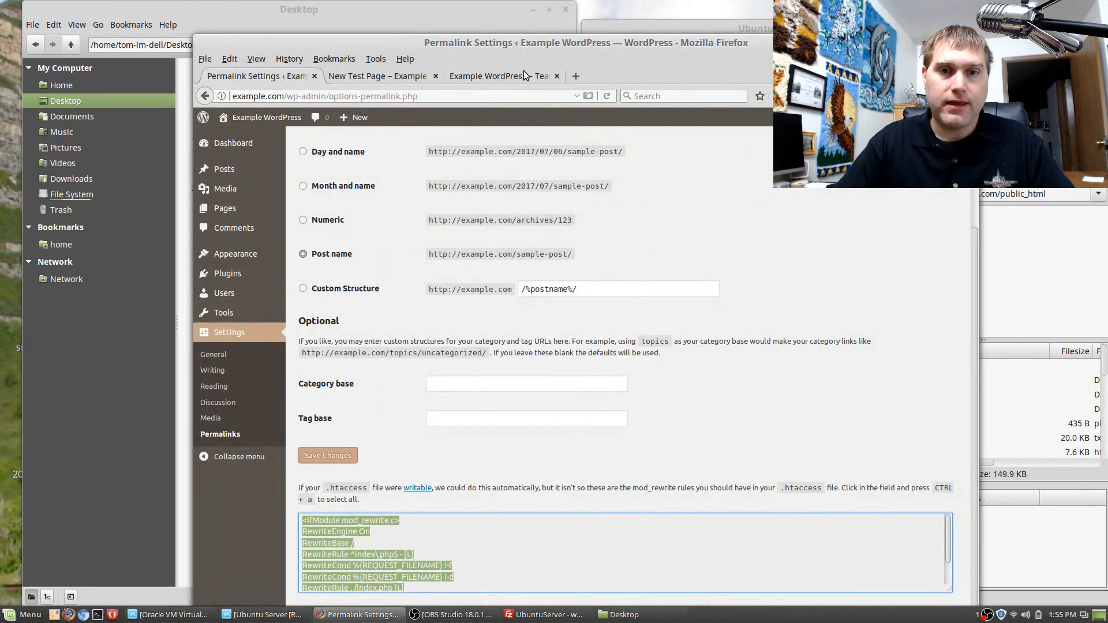
left_click(378, 76)
left_click_drag(802, 39, 619, 3)
left_click(419, 64)
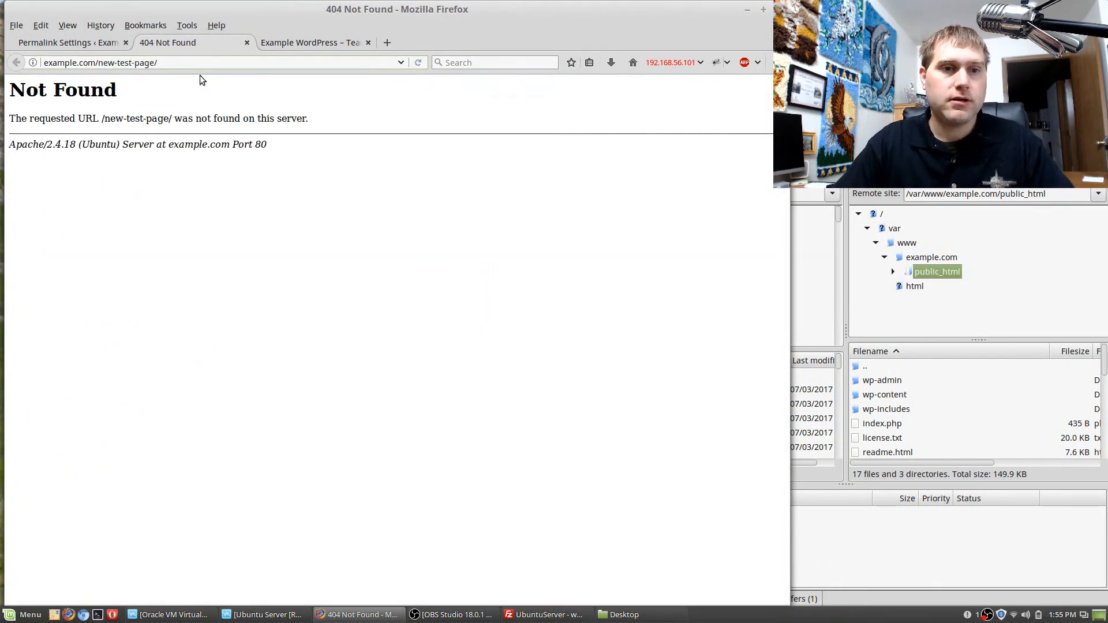
left_click(247, 43)
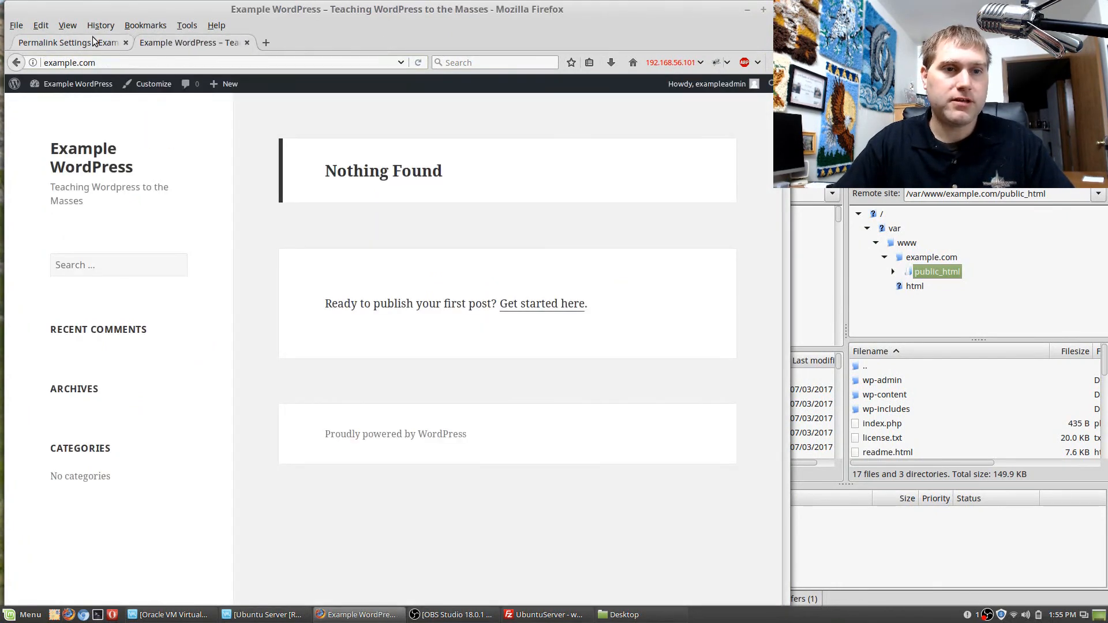
From the WordPress Pages list, open New Test Page for editing in a new browser tab.
left_click(66, 43)
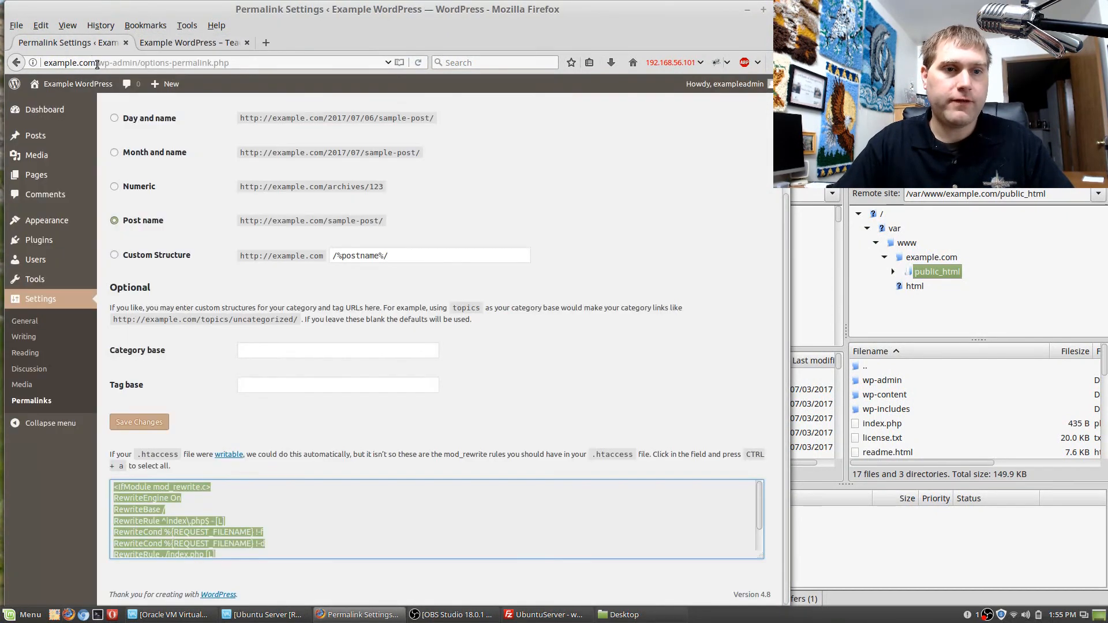
left_click(34, 135)
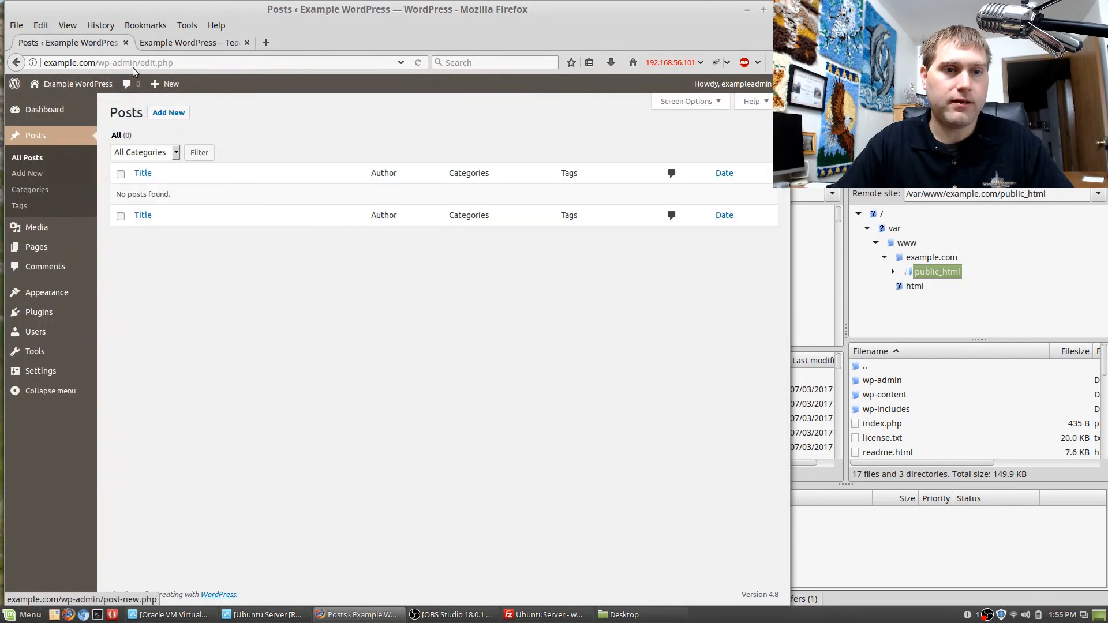
mouse_move(67, 87)
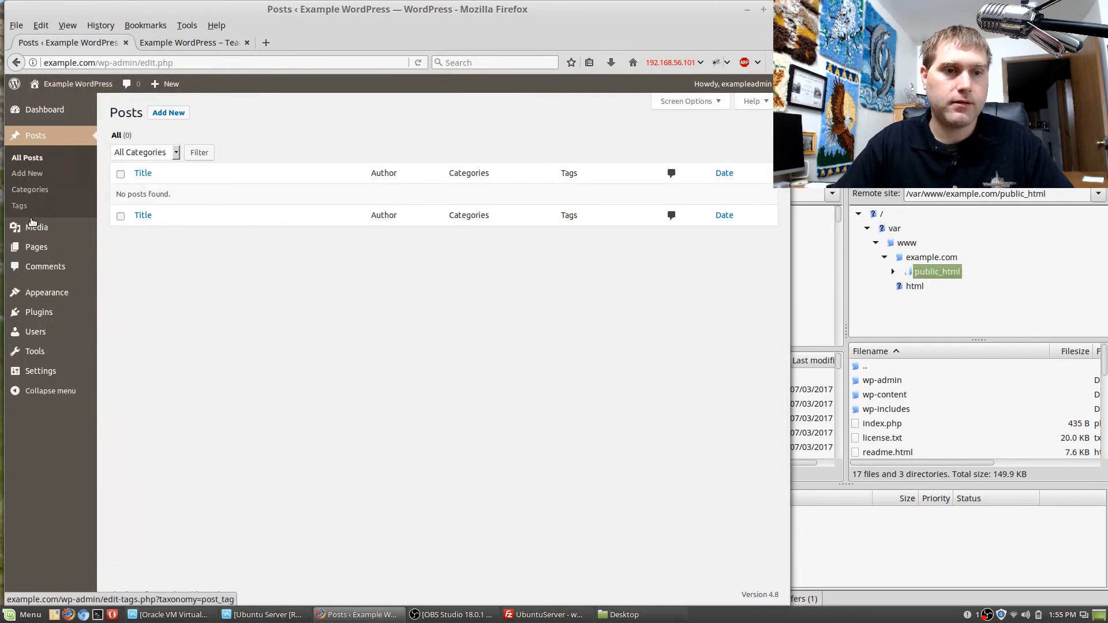
left_click(32, 250)
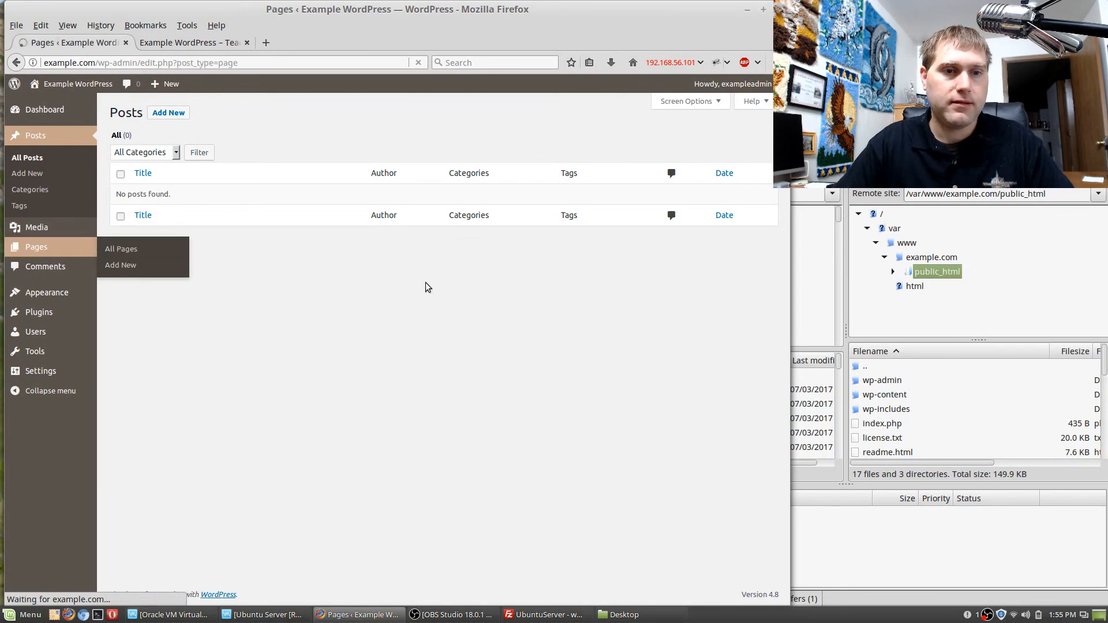
right_click(158, 199)
left_click(191, 208)
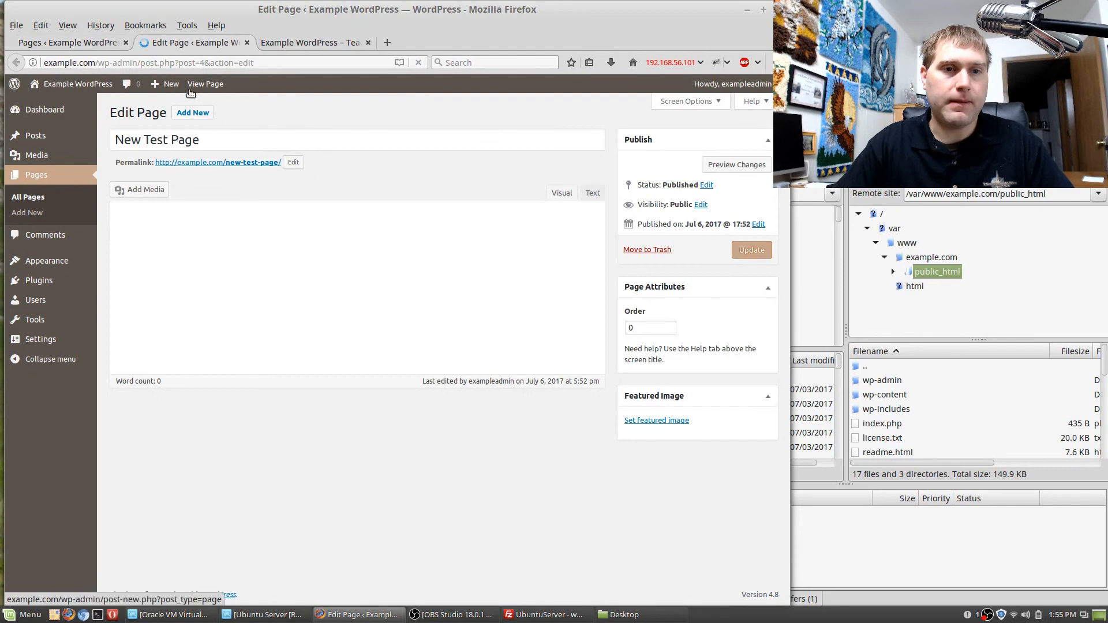
View the published New Test Page in a separate tab, reload it to test the permalink, and close it.
right_click(203, 84)
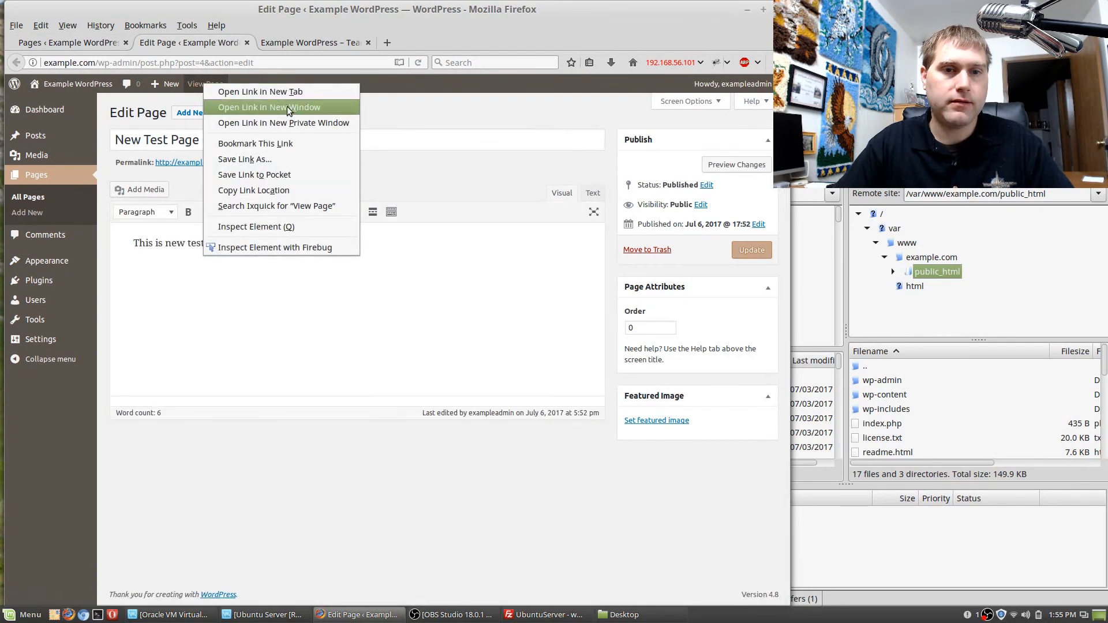
left_click(286, 92)
left_click(300, 44)
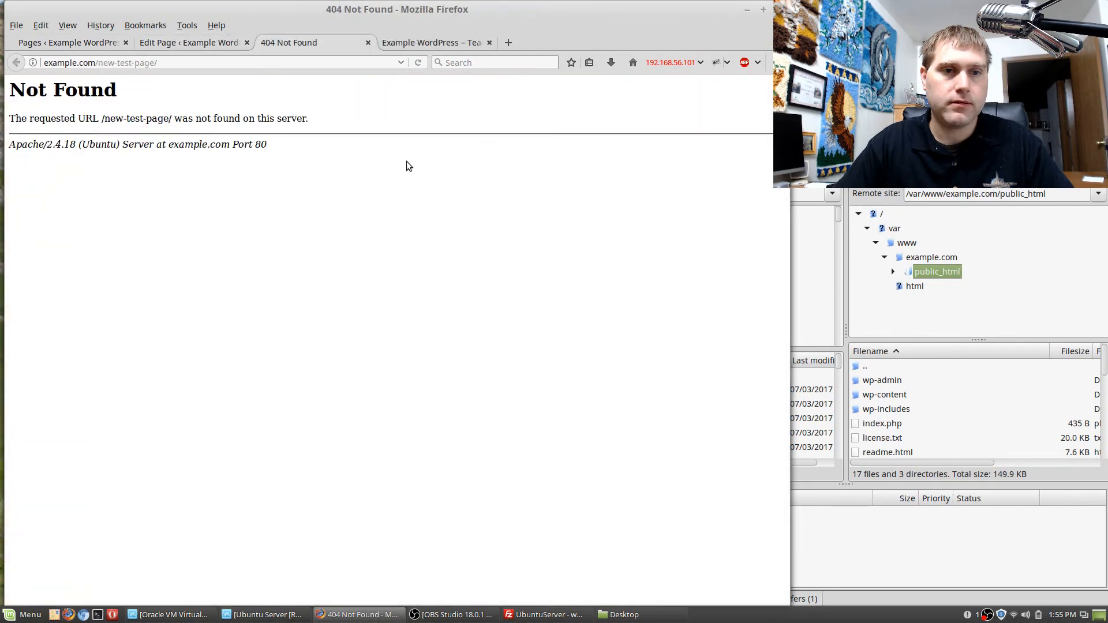
key("F5")
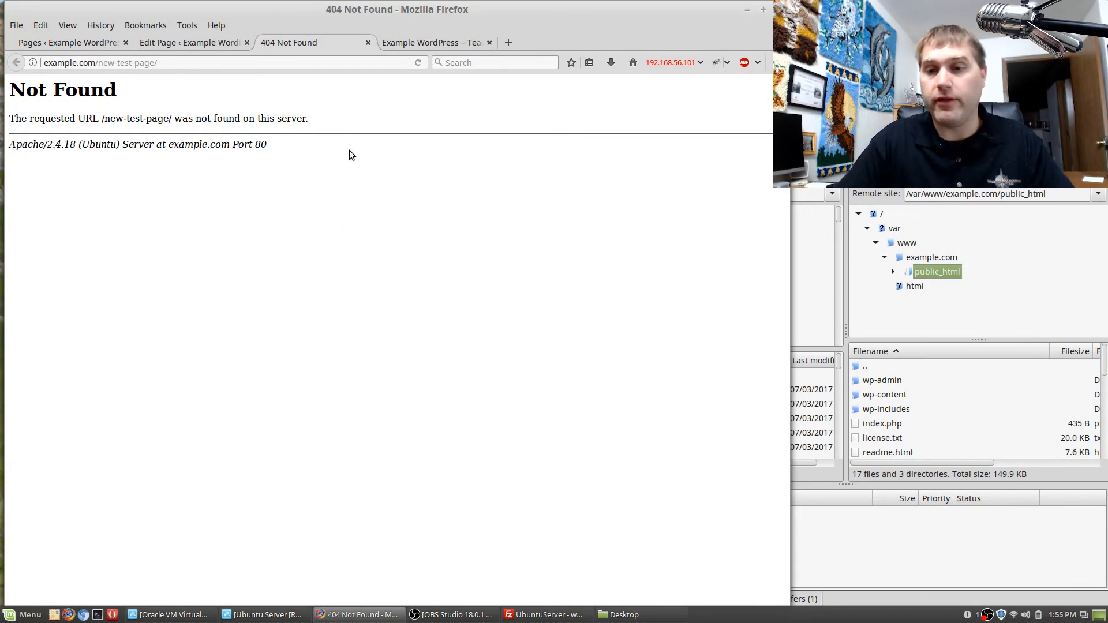
left_click(368, 43)
Switch to FileZilla, refresh the remote public_html listing and look through it for the .htaccess file.
left_click(924, 438)
scroll(924, 436, "down", 5)
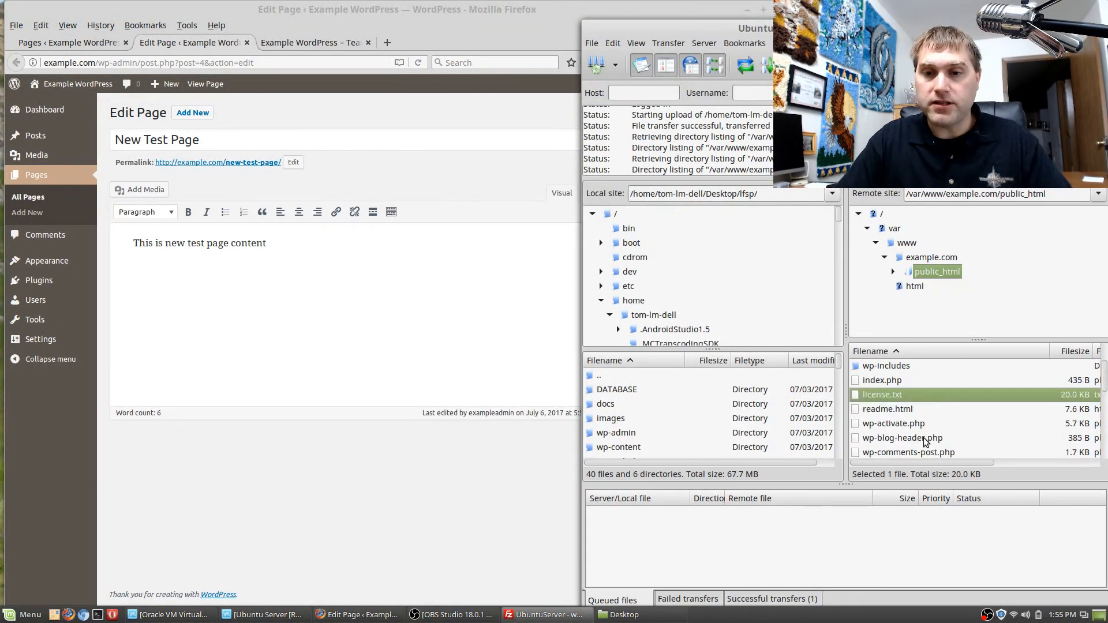
scroll(909, 419, "up", 1)
scroll(913, 420, "down", 5)
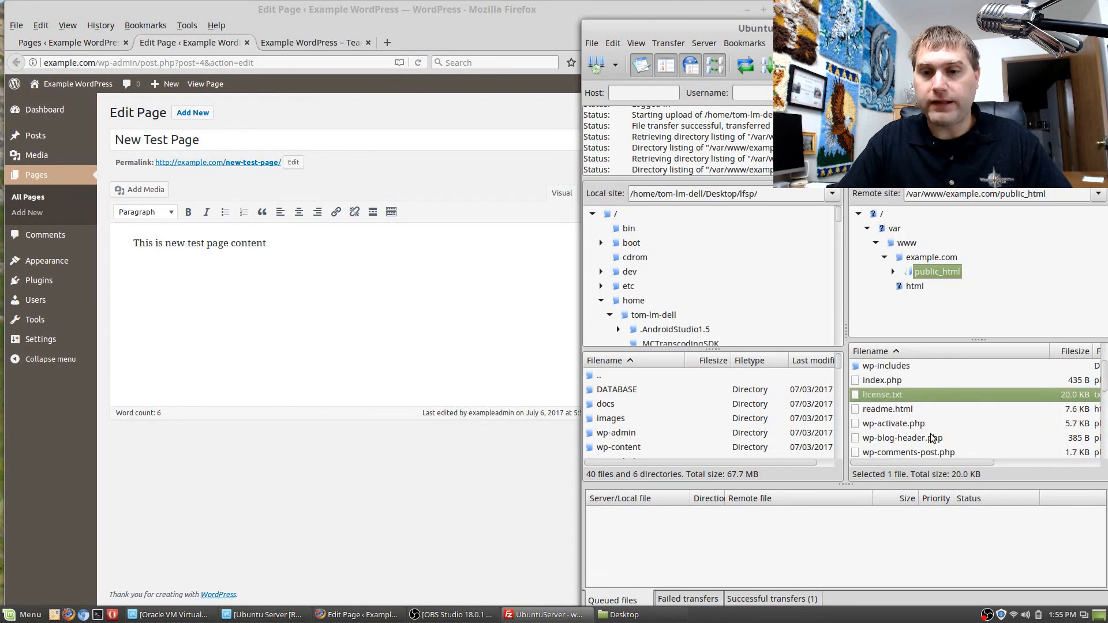
left_click(927, 449)
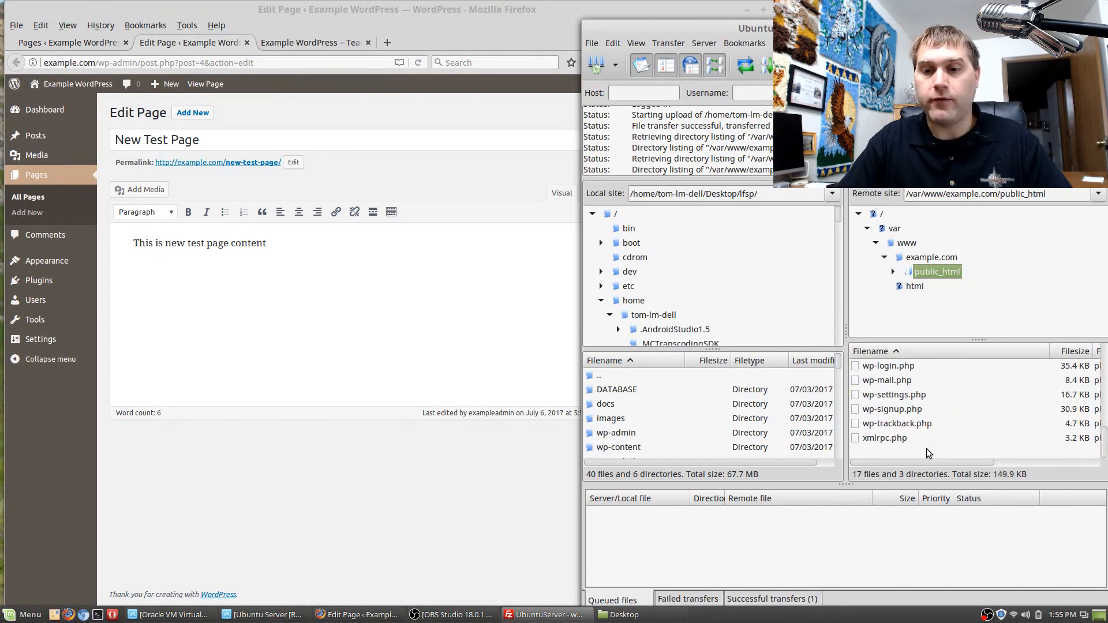
right_click(926, 448)
left_click(949, 377)
scroll(941, 411, "up", 5)
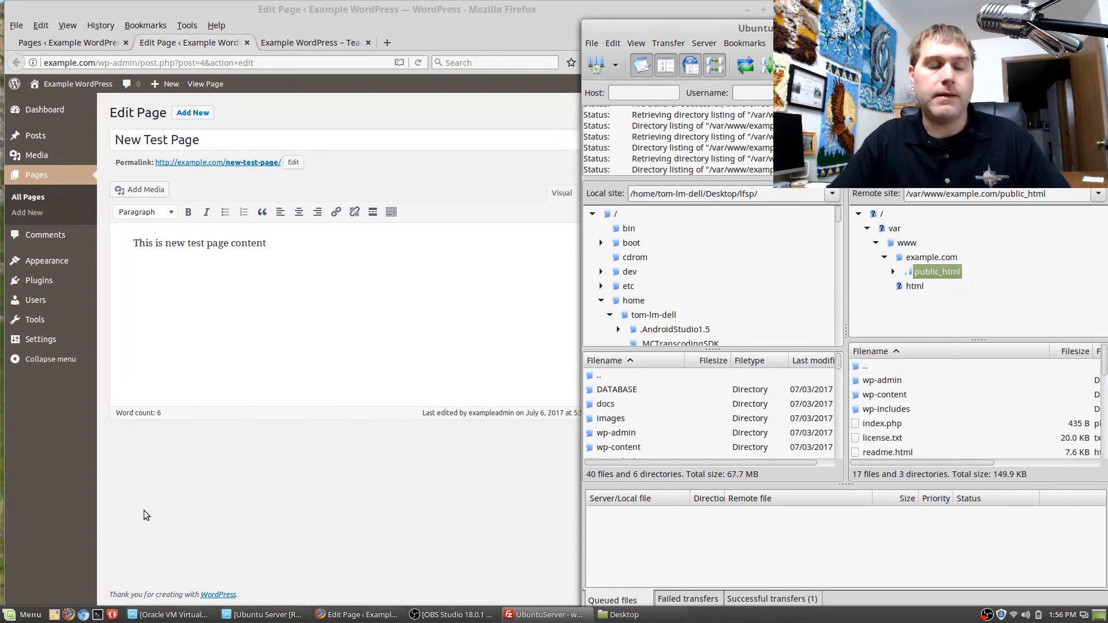
Minimize FileZilla and open the WordPress appearance customizer in Firefox.
left_click(1067, 28)
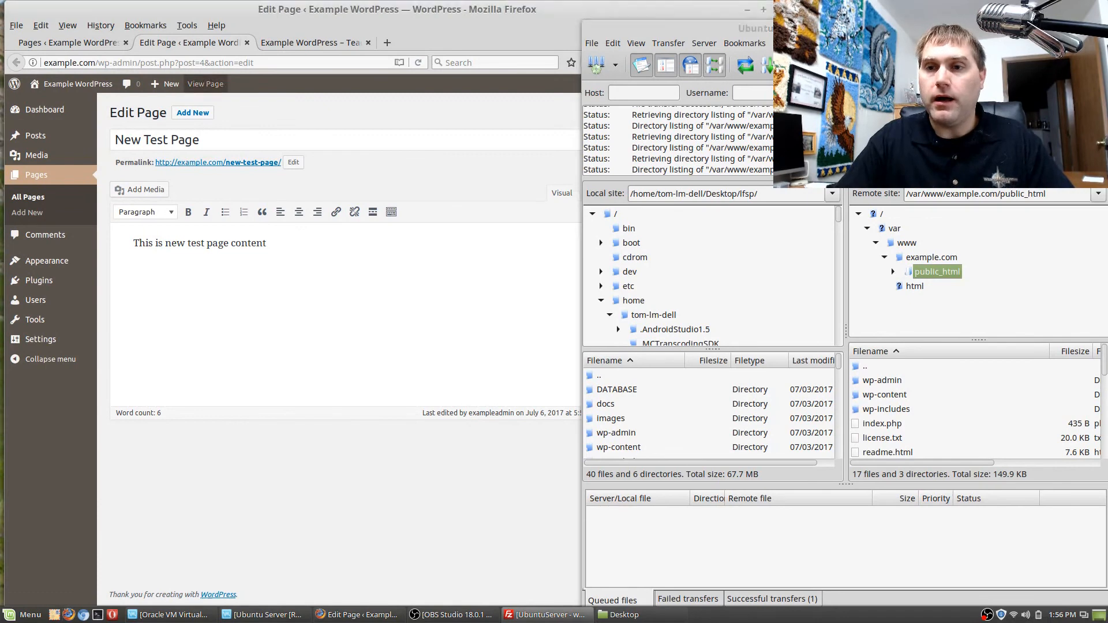
mouse_move(41, 343)
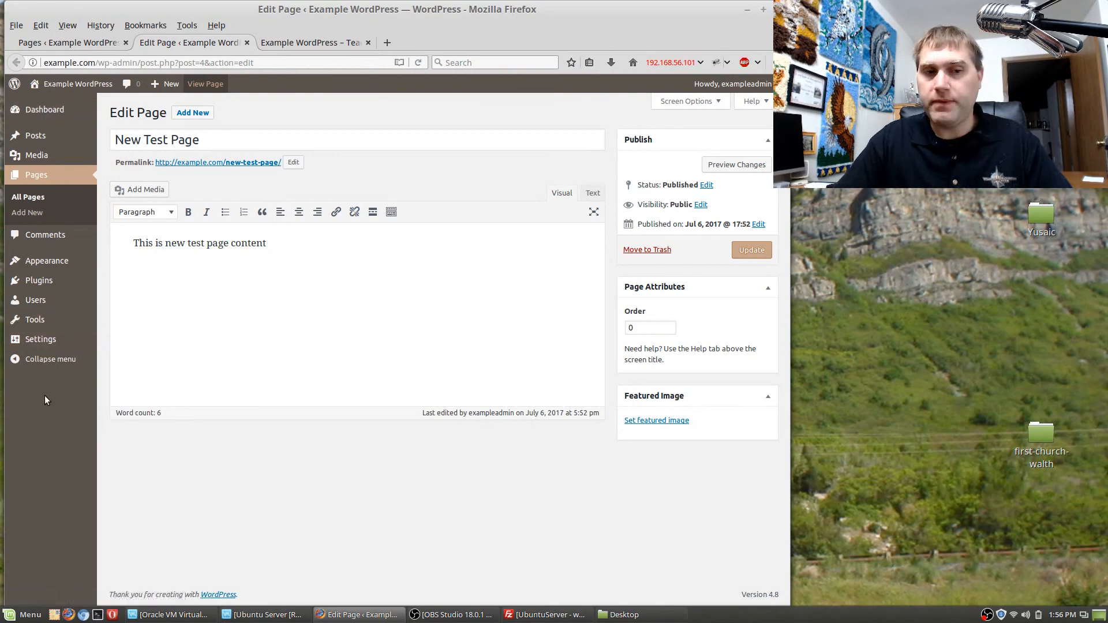
mouse_move(44, 261)
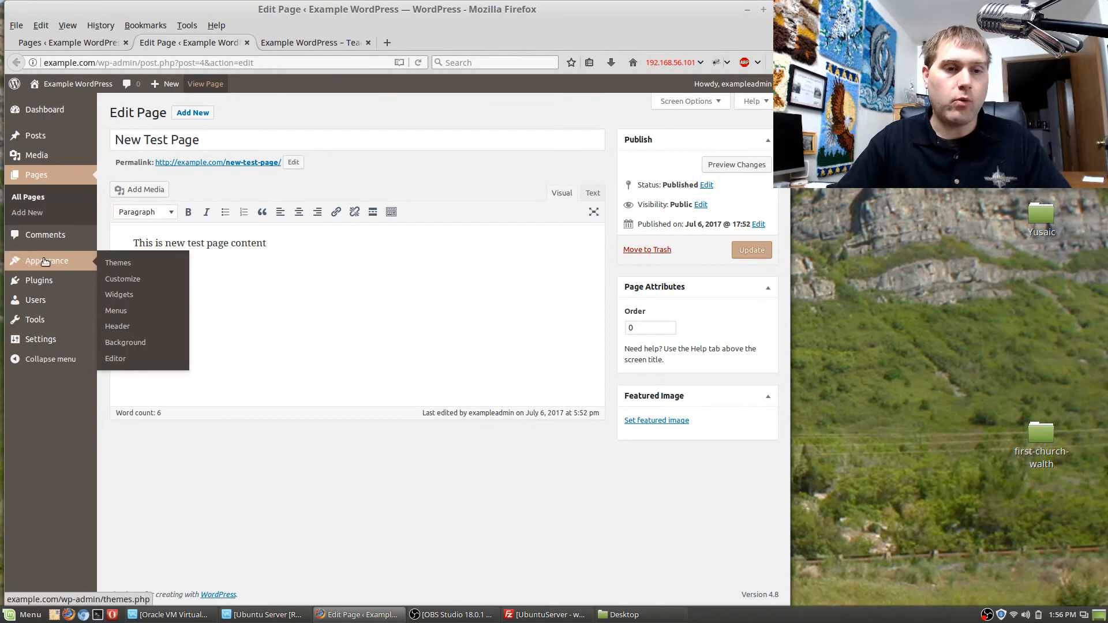
left_click(119, 280)
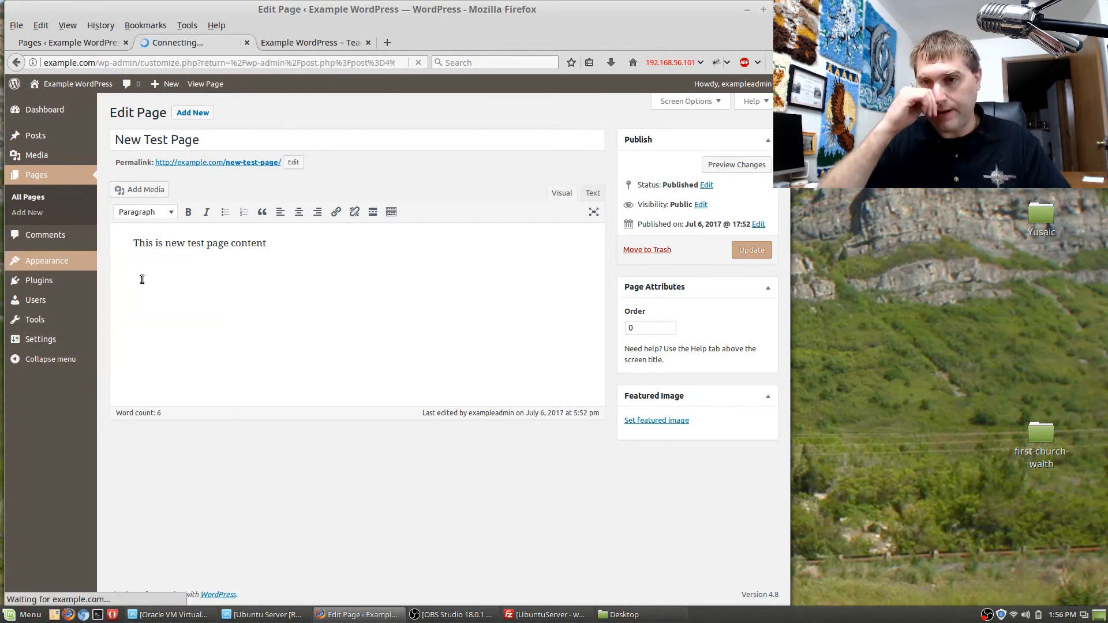